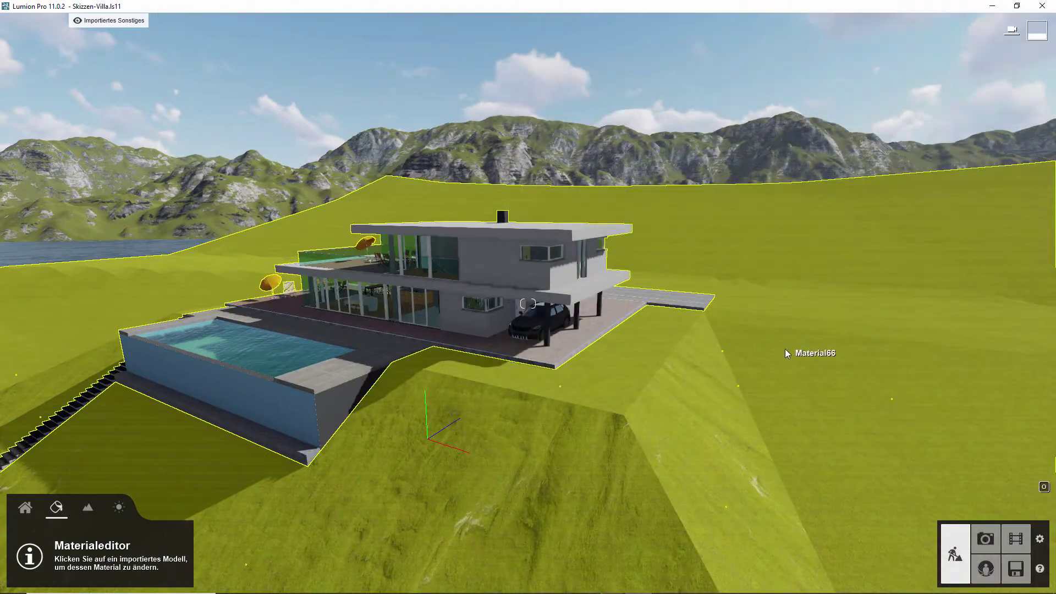
# - Fly the perspective camera around the villa to a frontal view of house and terrace
pyautogui.moveTo(785, 348)
pyautogui.mouseDown(button='right')
pyautogui.moveTo(851, 387)
pyautogui.moveTo(705, 383)
pyautogui.mouseUp(button='right')
pyautogui.press('w')
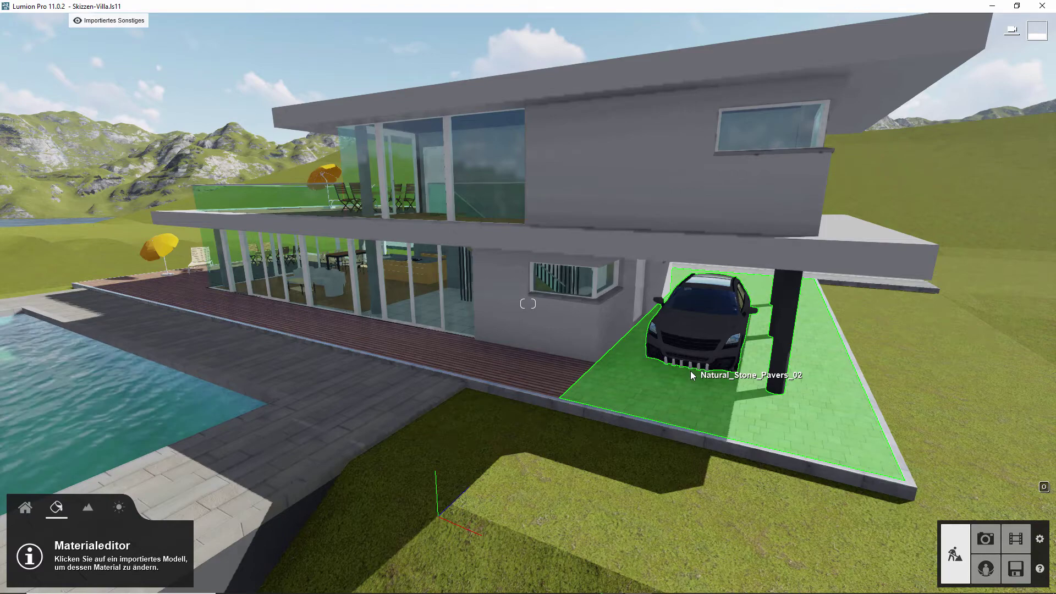
pyautogui.moveTo(690, 371)
pyautogui.mouseDown(button='right')
pyautogui.moveTo(769, 363)
pyautogui.moveTo(676, 337)
pyautogui.mouseUp(button='right')
pyautogui.press('w')
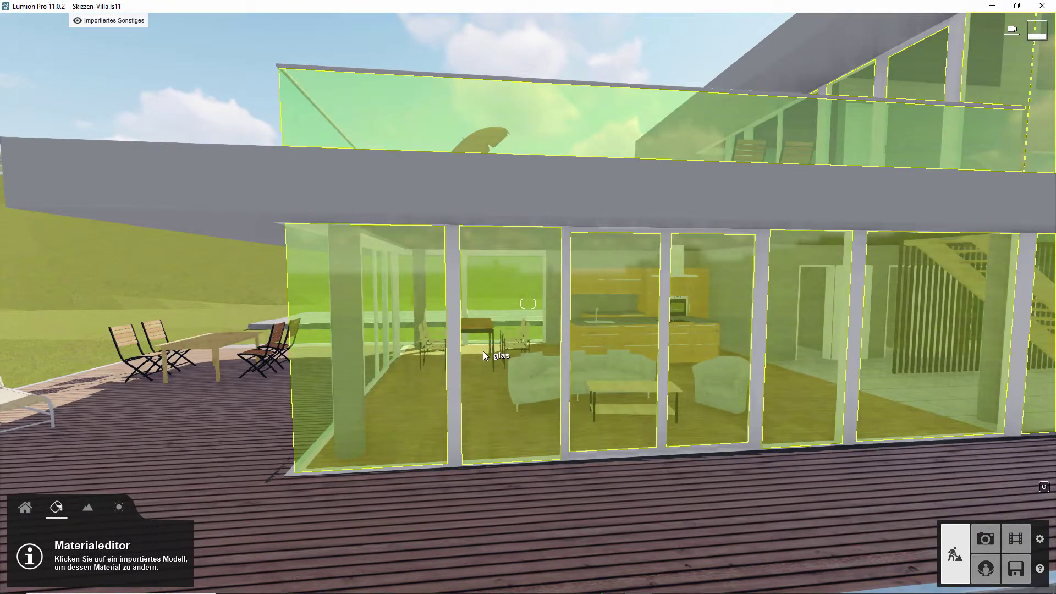
pyautogui.press('s')
pyautogui.moveTo(482, 351); pyautogui.dragTo(484, 350, button='right')
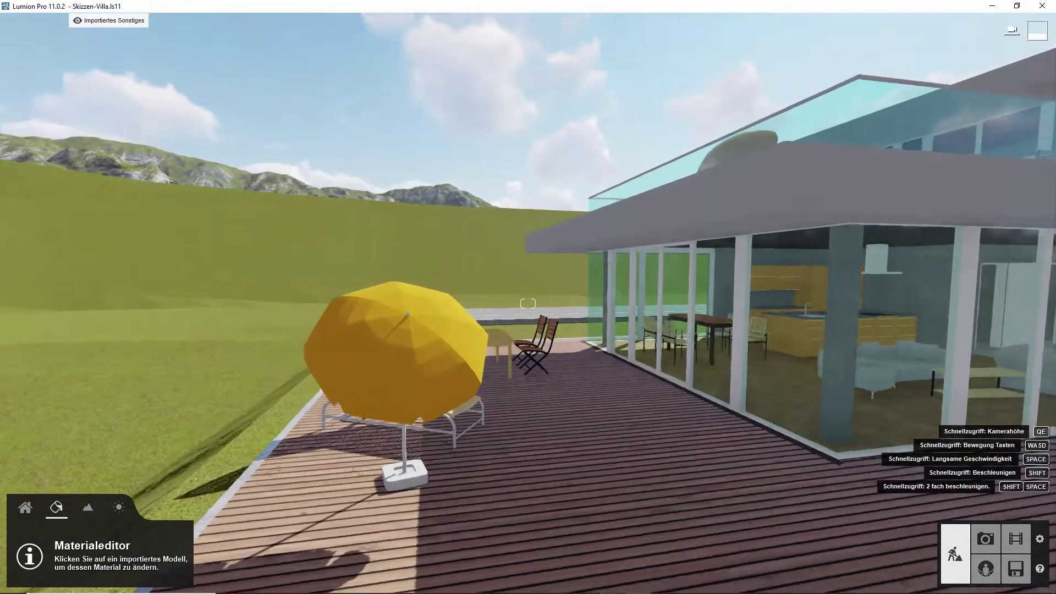
pyautogui.press('s')
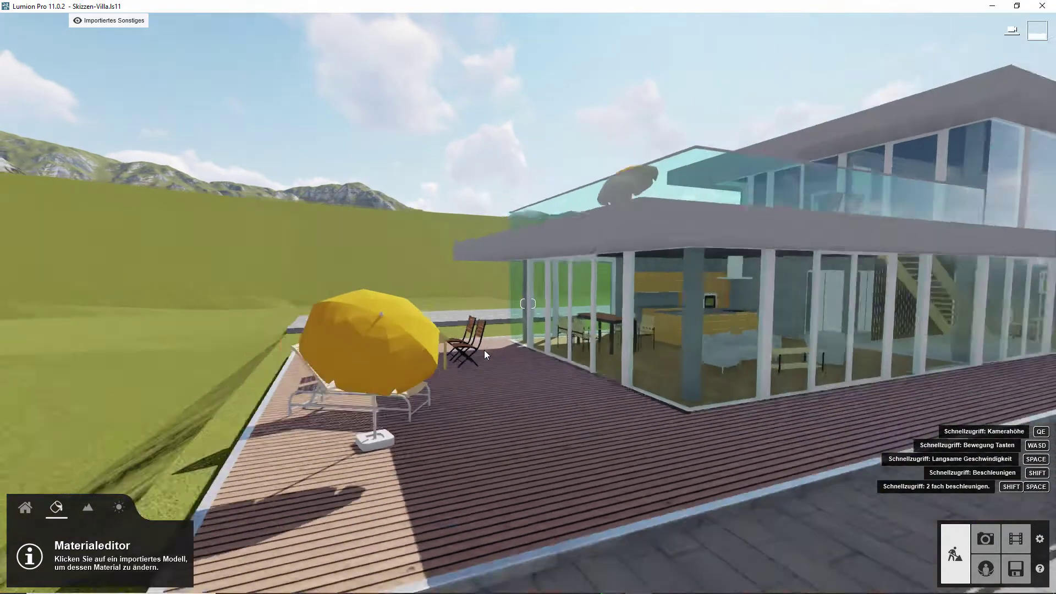
pyautogui.moveTo(109, 19)
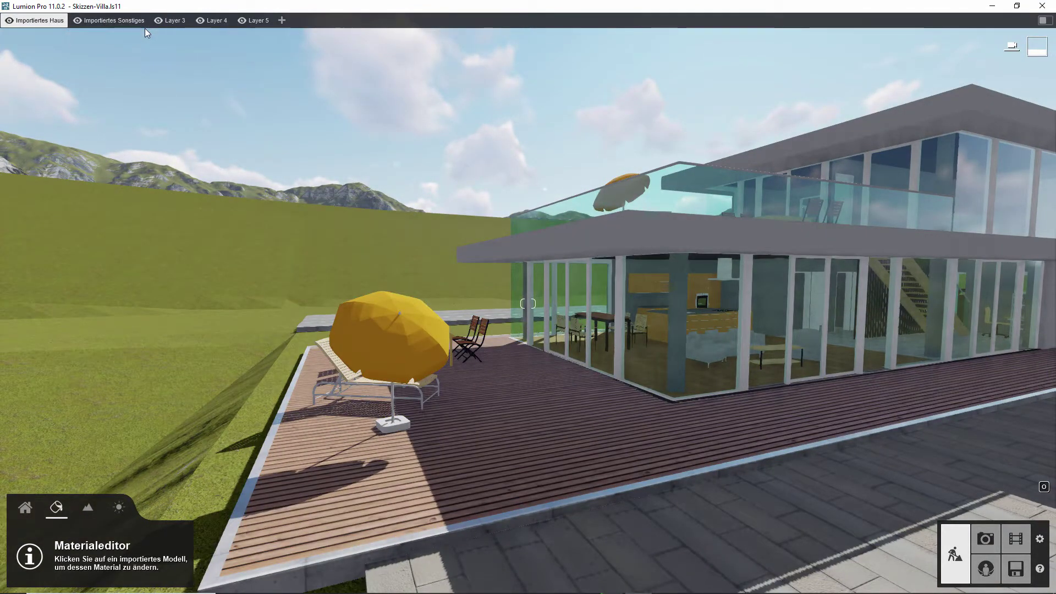
pyautogui.press('d')
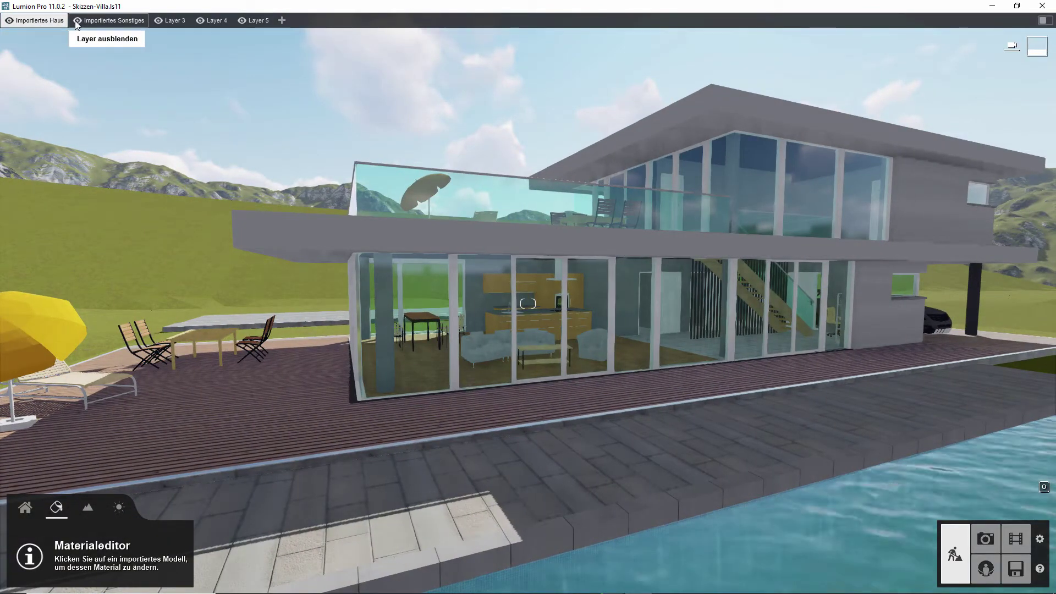
# - Toggle the Importiertes Sonstiges layer off and on, then recentre the house on the terrain
pyautogui.click(77, 21)
pyautogui.click(76, 22)
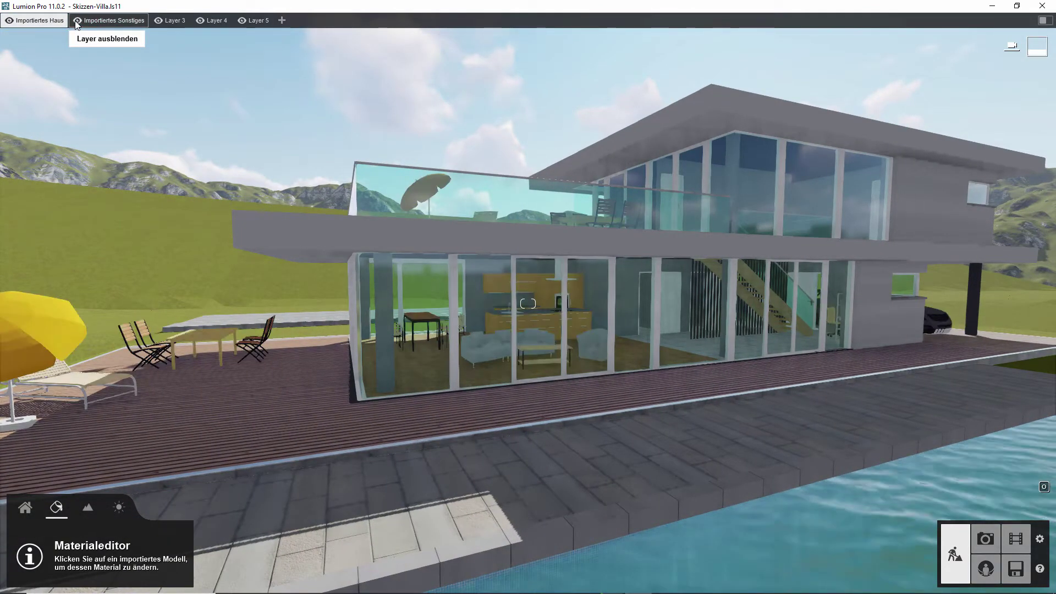
pyautogui.click(74, 21)
pyautogui.click(75, 21)
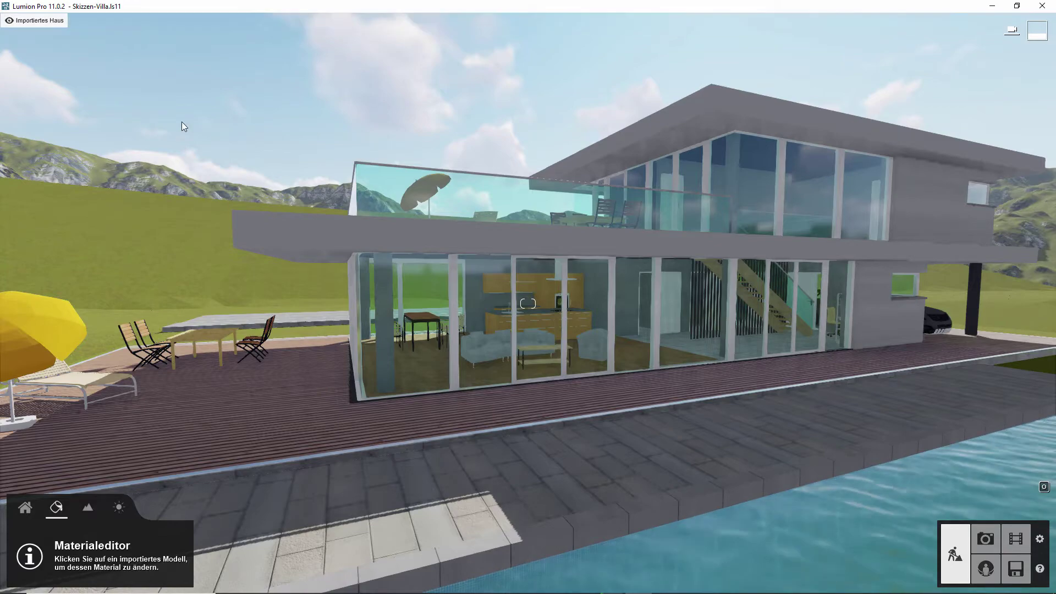
pyautogui.moveTo(181, 121); pyautogui.dragTo(259, 135, button='right')
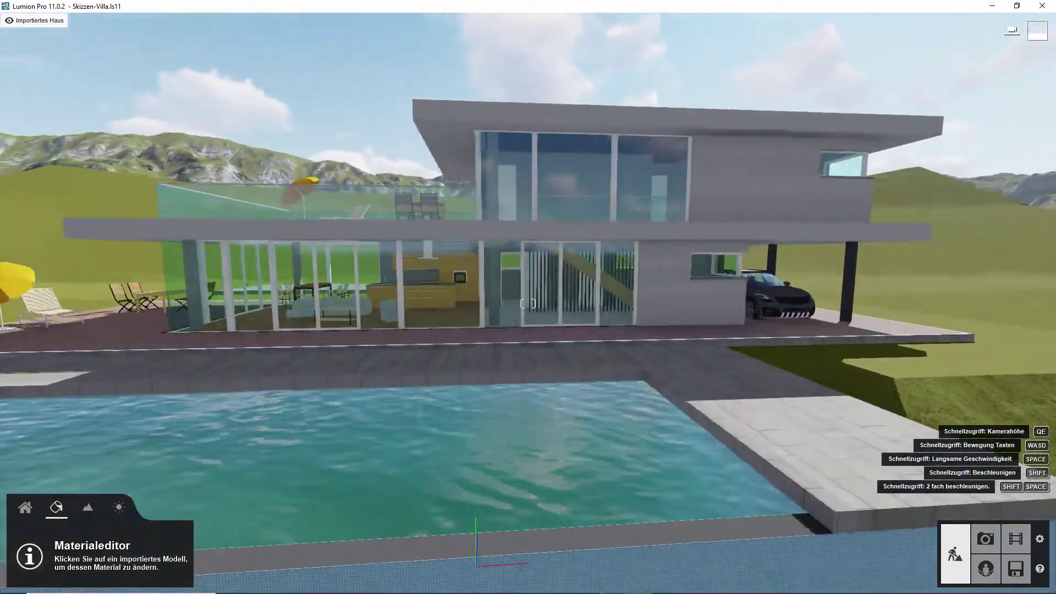
pyautogui.moveTo(528, 303); pyautogui.dragTo(528, 303, button='right')
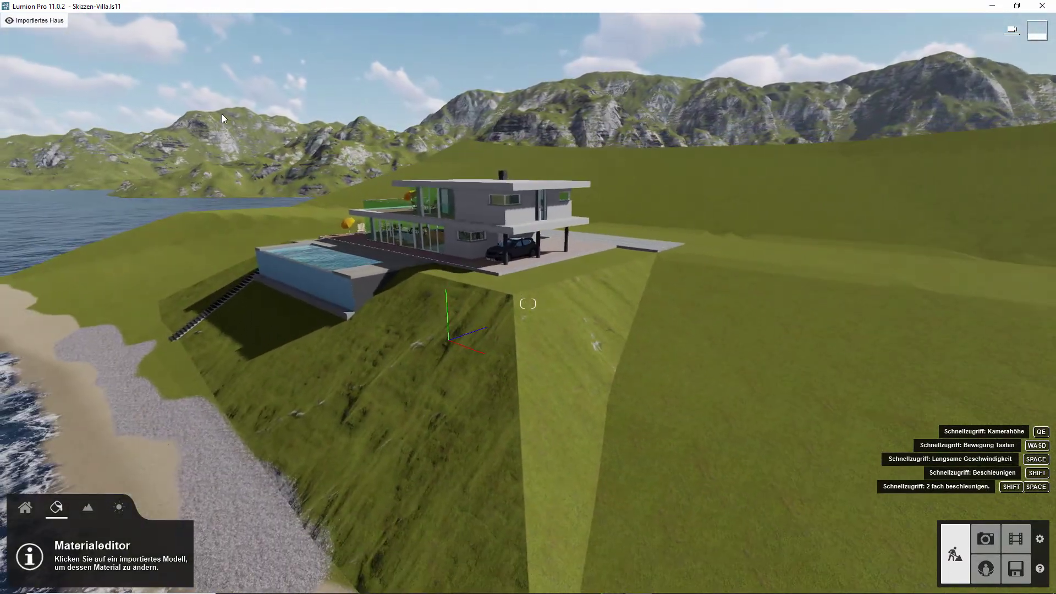
pyautogui.moveTo(528, 303); pyautogui.dragTo(186, 264, button='right')
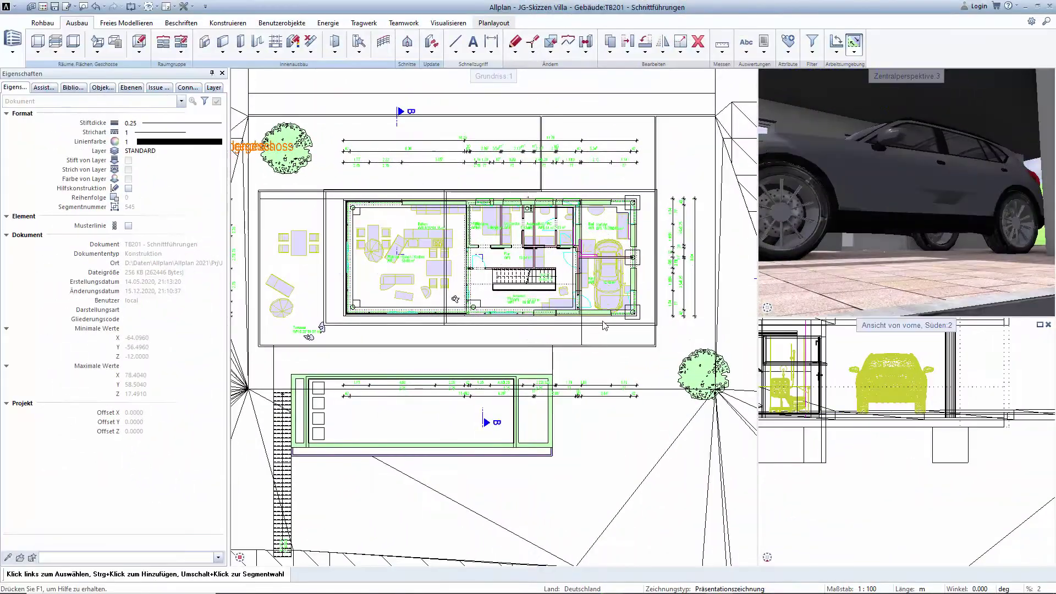
# - Bring the carport into view and delete the car with Löschen
pyautogui.moveTo(911, 219)
pyautogui.mouseDown()
pyautogui.moveTo(782, 176)
pyautogui.moveTo(855, 221)
pyautogui.mouseUp()
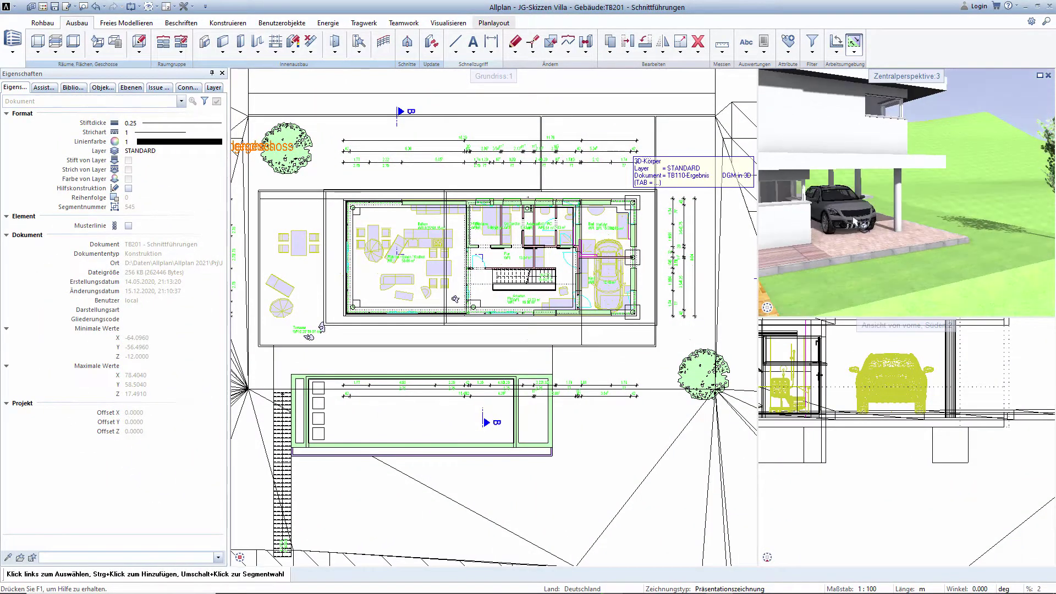
pyautogui.scroll(3, 855, 222)
pyautogui.moveTo(855, 222); pyautogui.dragTo(870, 236, button='middle')
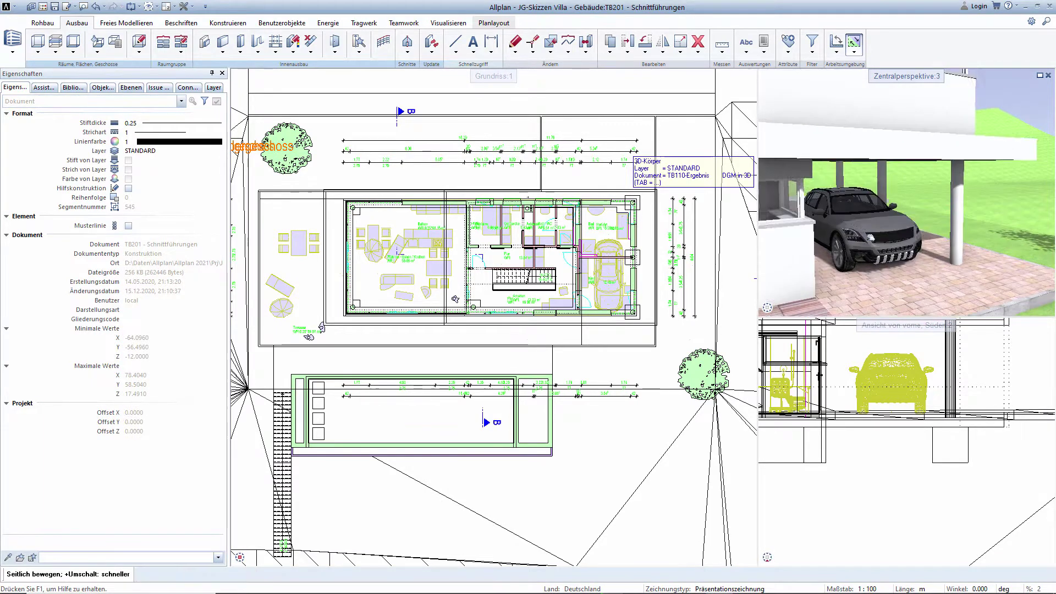
pyautogui.click(698, 42)
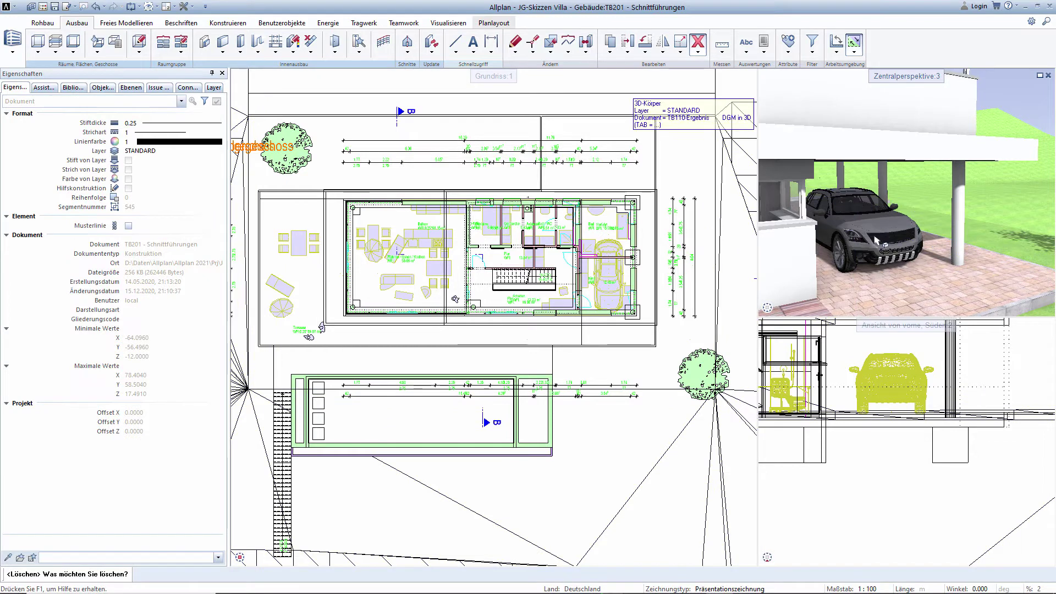
pyautogui.click(820, 236)
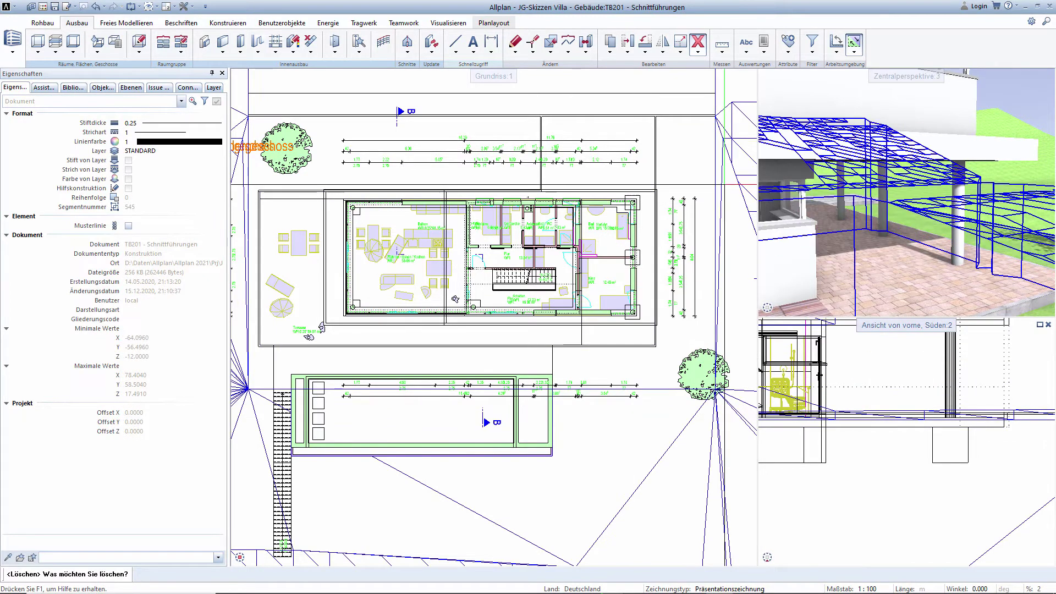
pyautogui.press('Escape')
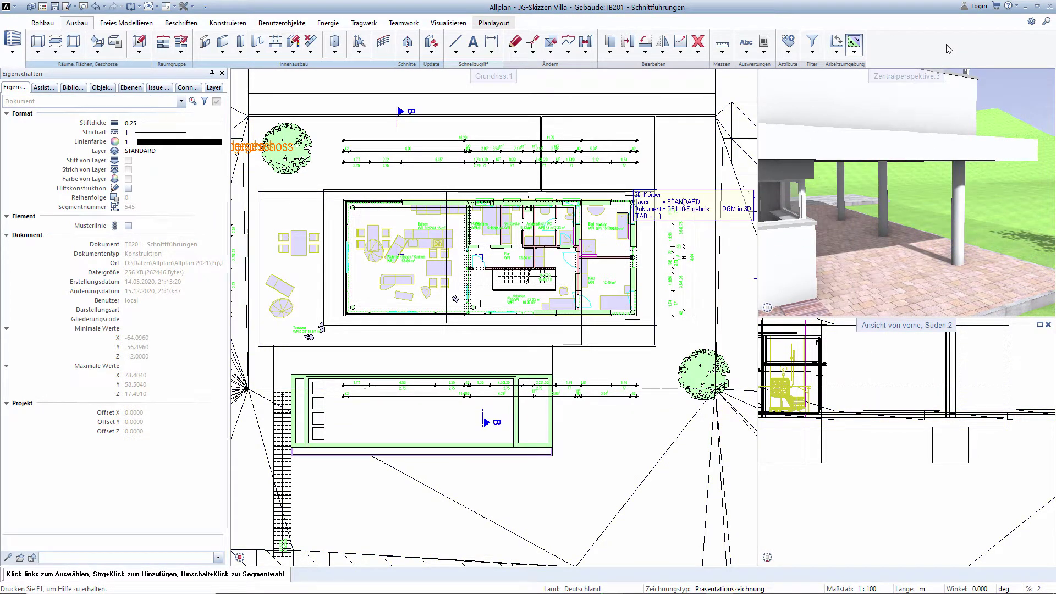
pyautogui.scroll(-3, 880, 132)
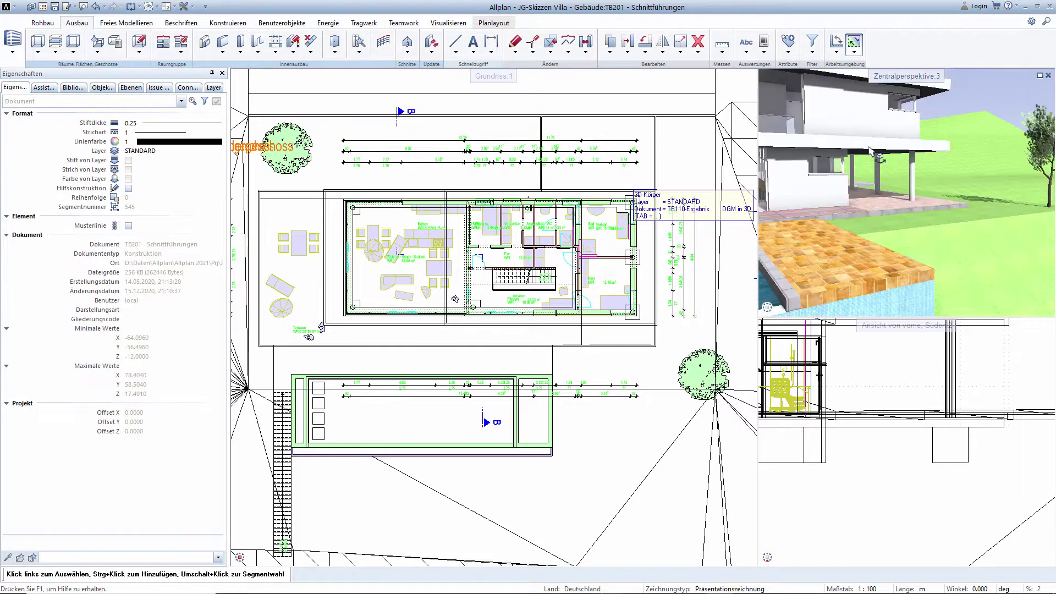
pyautogui.scroll(-2, 868, 138)
pyautogui.scroll(3, 868, 138)
pyautogui.scroll(2, 908, 198)
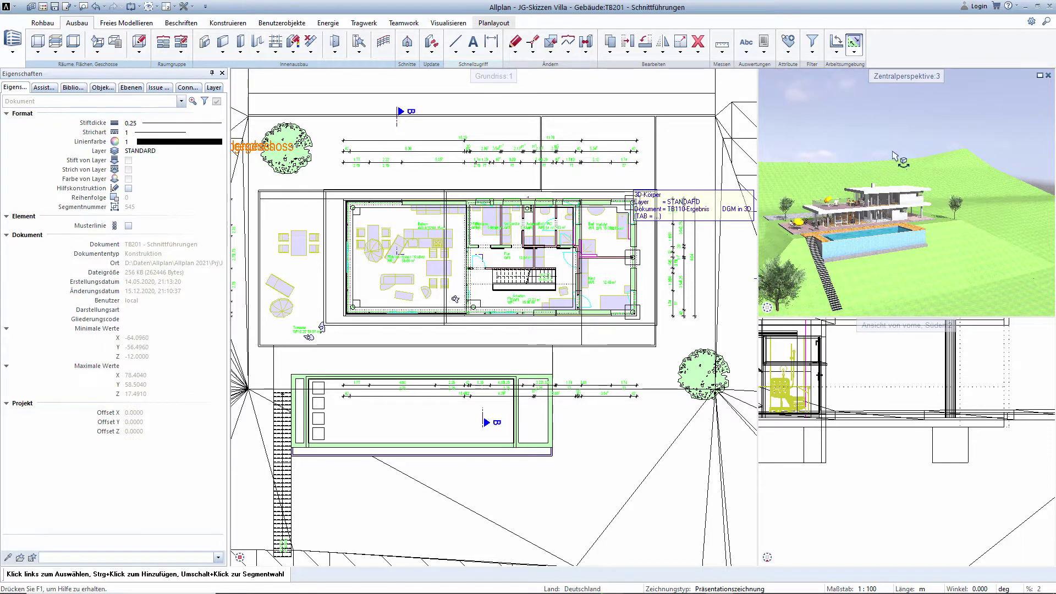
# - Load the Möbel.lfa layer favourite from the Layer list
pyautogui.click(213, 87)
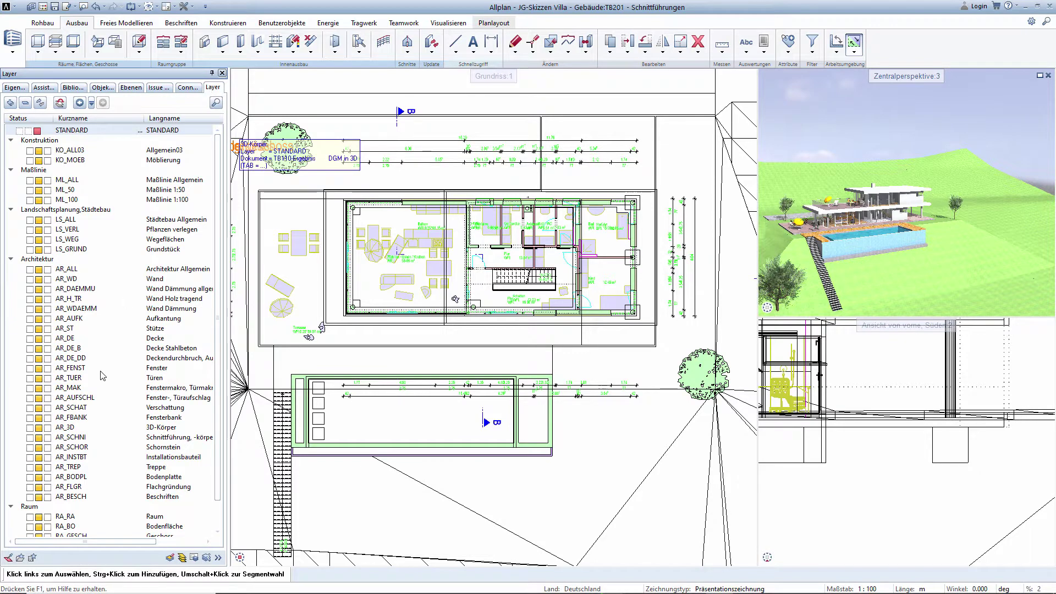
pyautogui.click(23, 558)
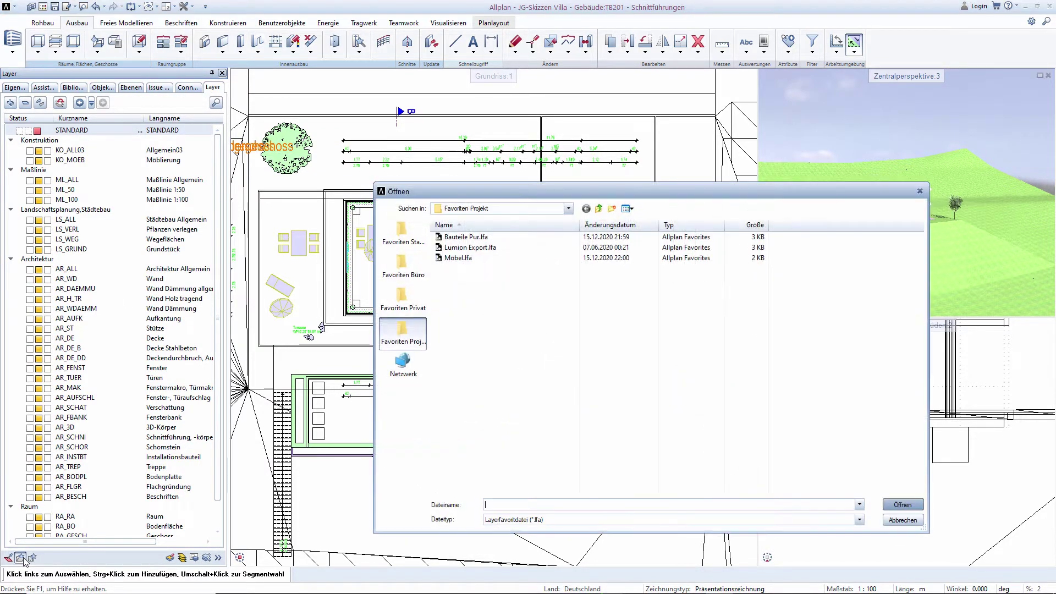
pyautogui.click(468, 258)
pyautogui.click(903, 504)
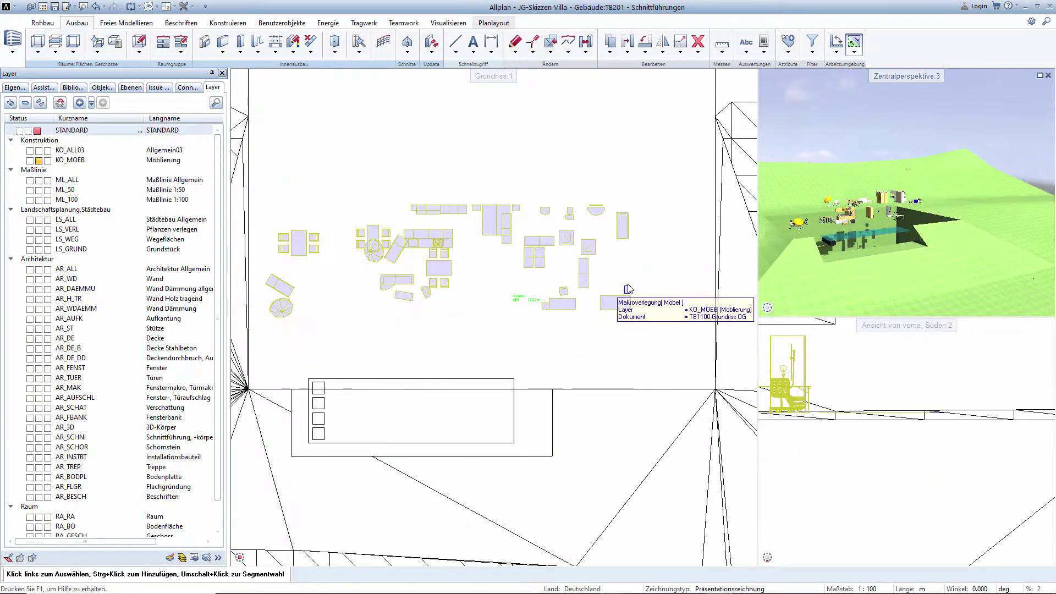
# - Deselect the Liegenschaft drawing files in Projektbezogen öffnen and close the dialog
pyautogui.moveTo(837, 213); pyautogui.dragTo(869, 208, button='middle')
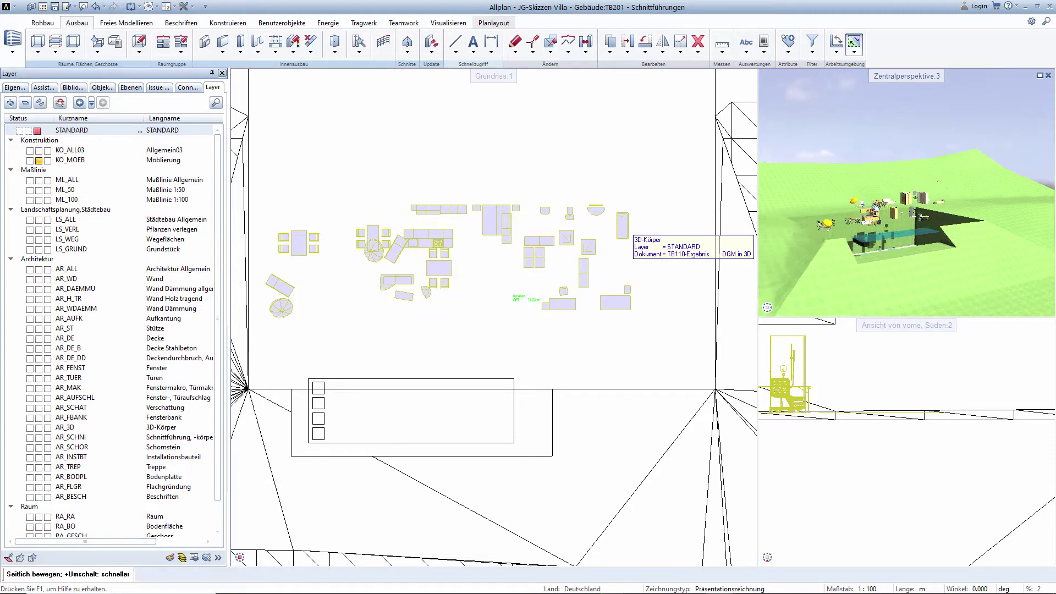
pyautogui.middleClick(448, 134)
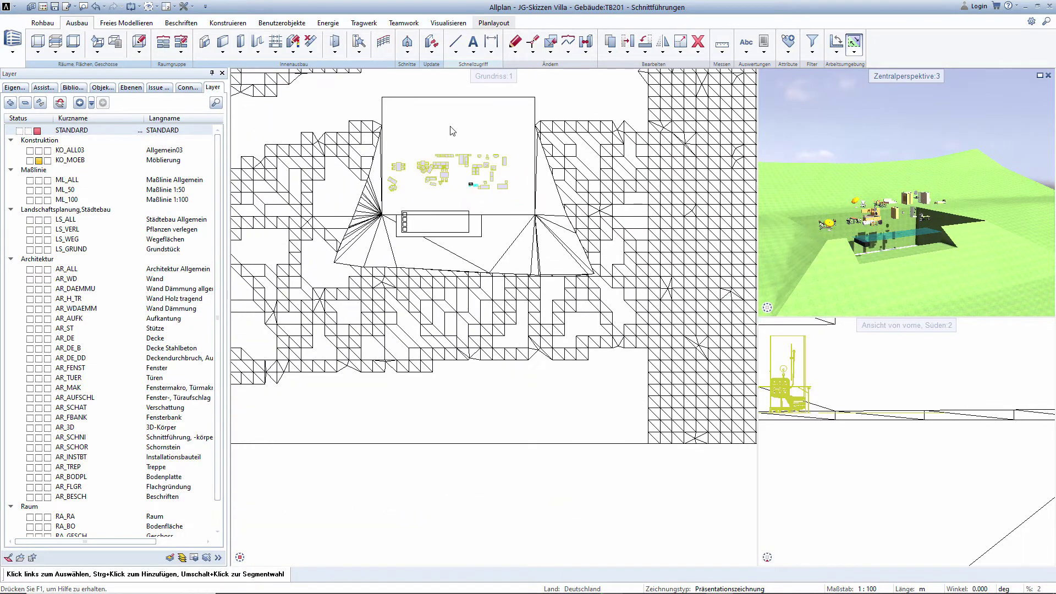
pyautogui.press('F2')
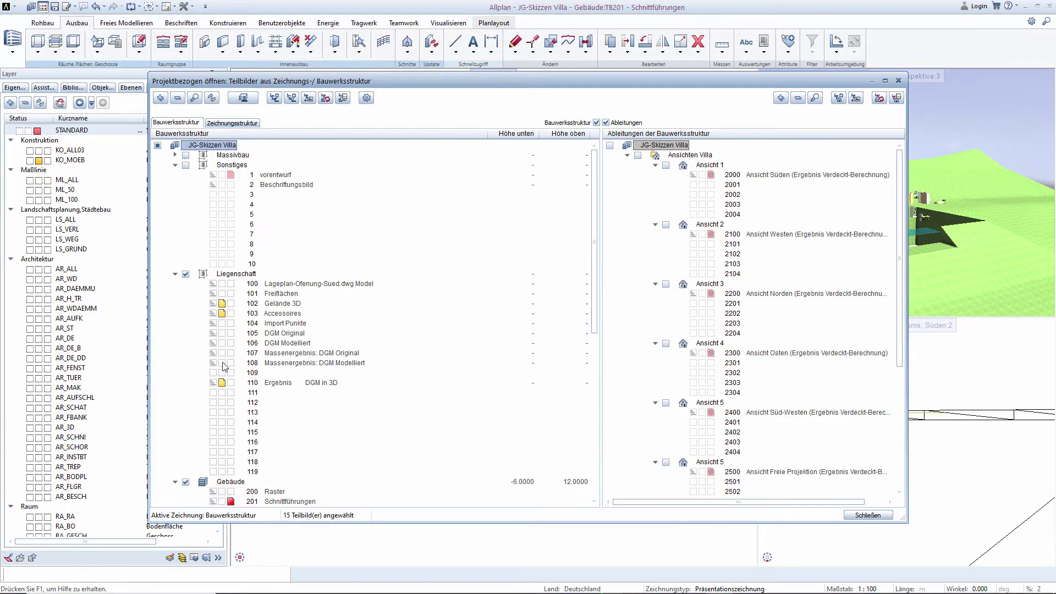
pyautogui.click(186, 275)
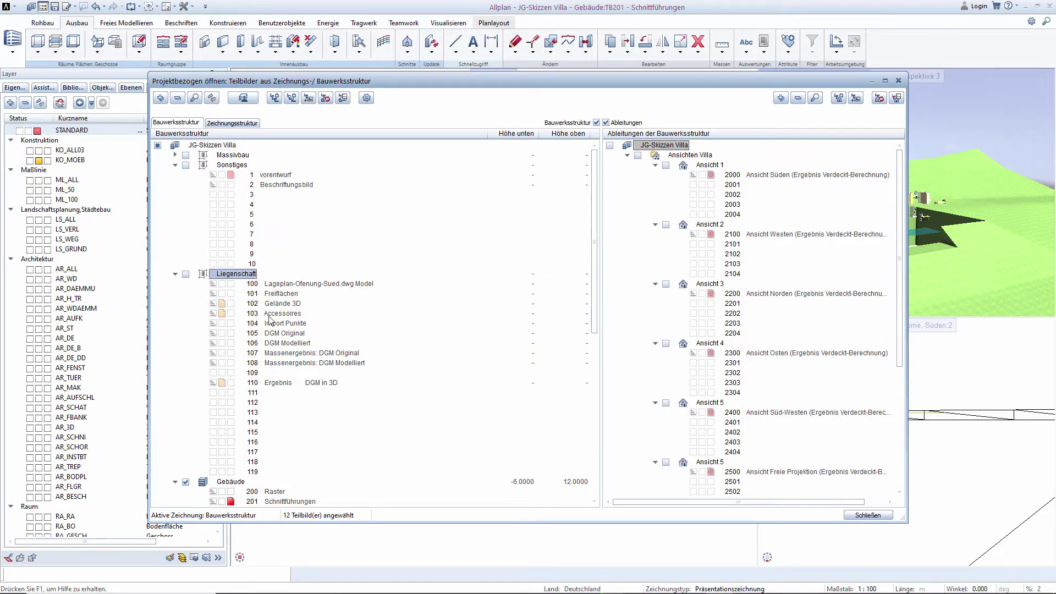
pyautogui.click(868, 516)
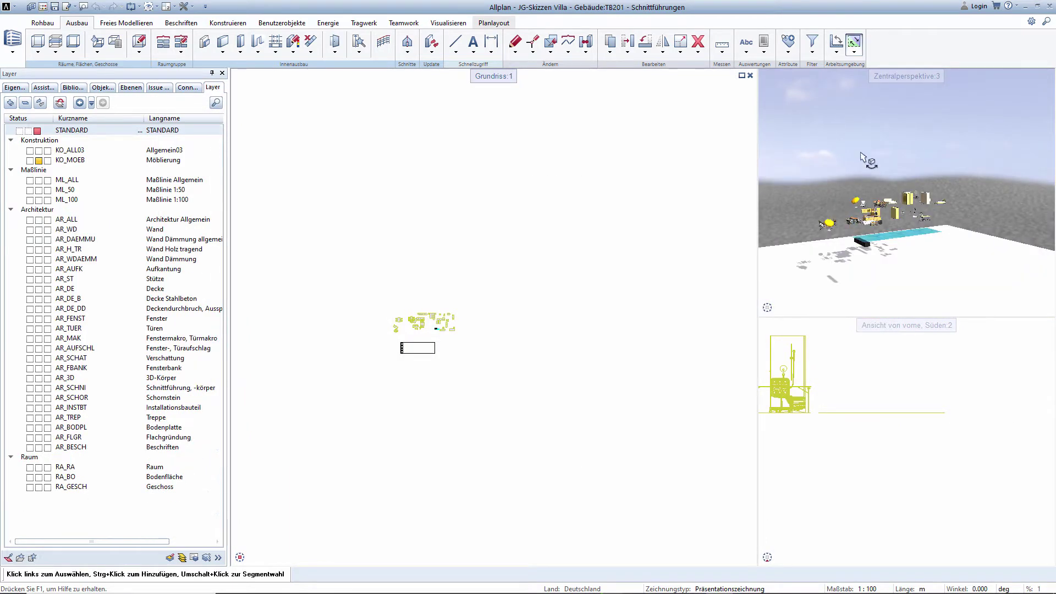
# - Export the 3D view to SketchUp as Skizzen Villa Möbel 02.skp in Sketchup Files, with textures
pyautogui.scroll(3, 861, 167)
pyautogui.rightClick(860, 172)
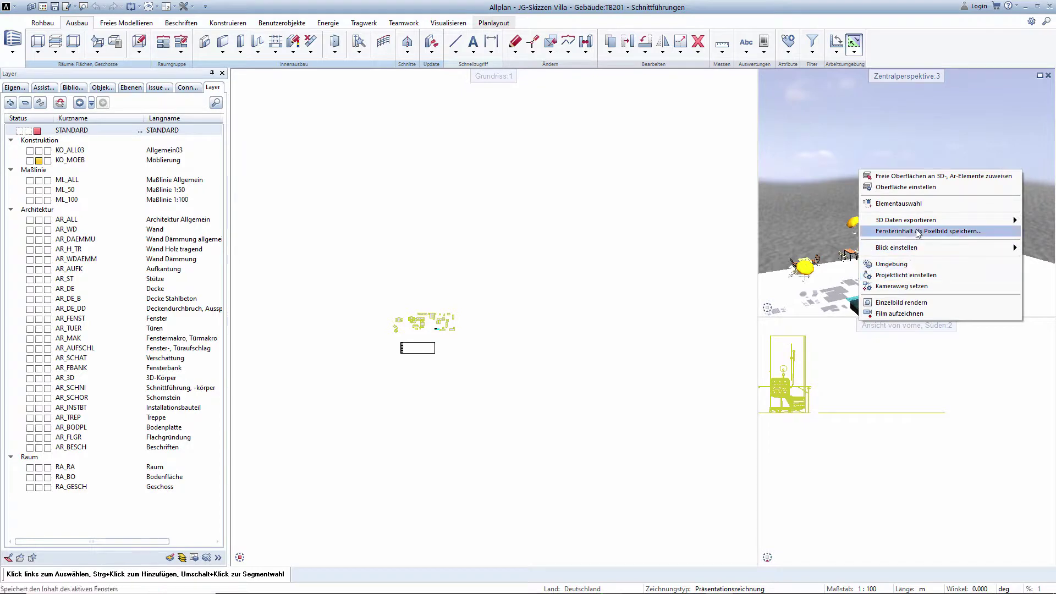
pyautogui.moveTo(905, 219)
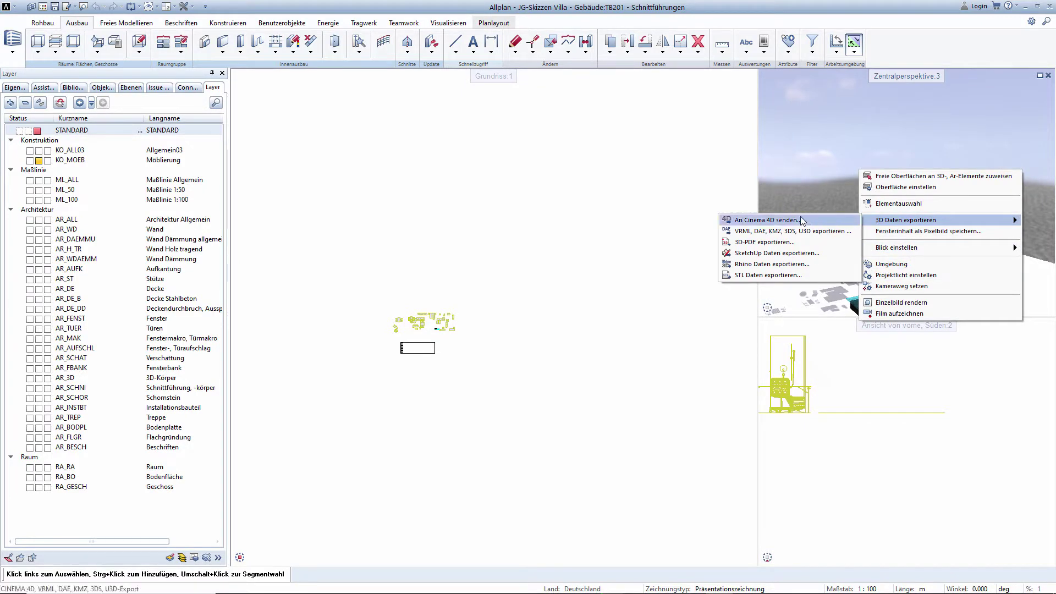
pyautogui.click(787, 253)
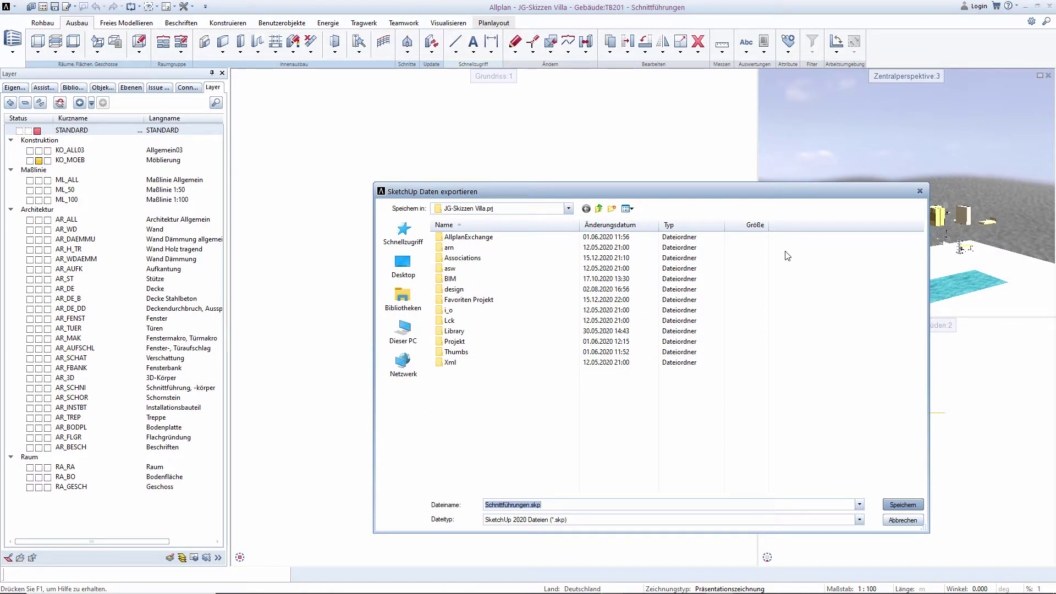
pyautogui.doubleClick(454, 331)
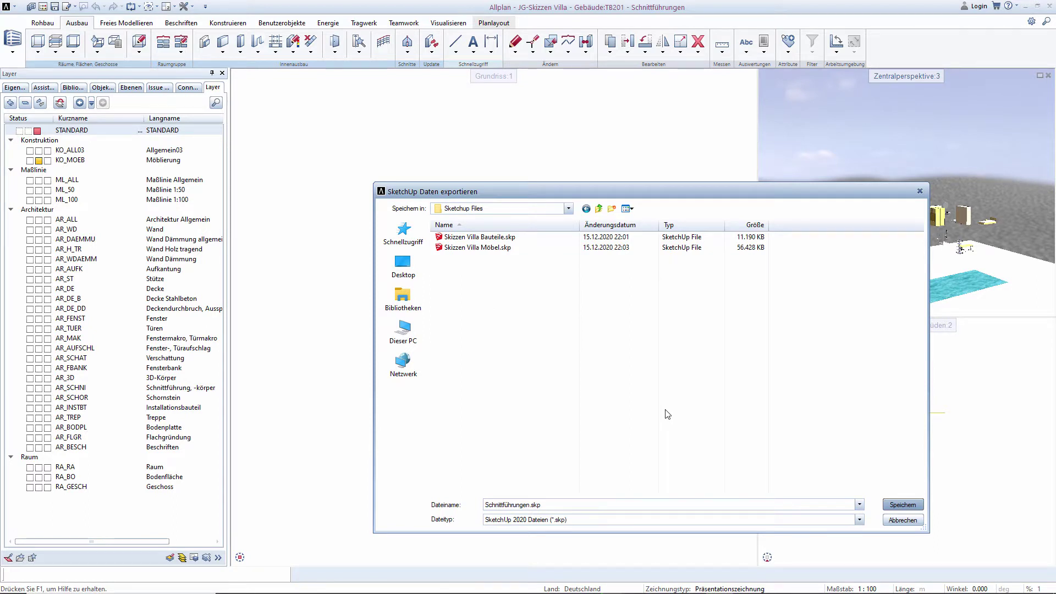
pyautogui.click(482, 249)
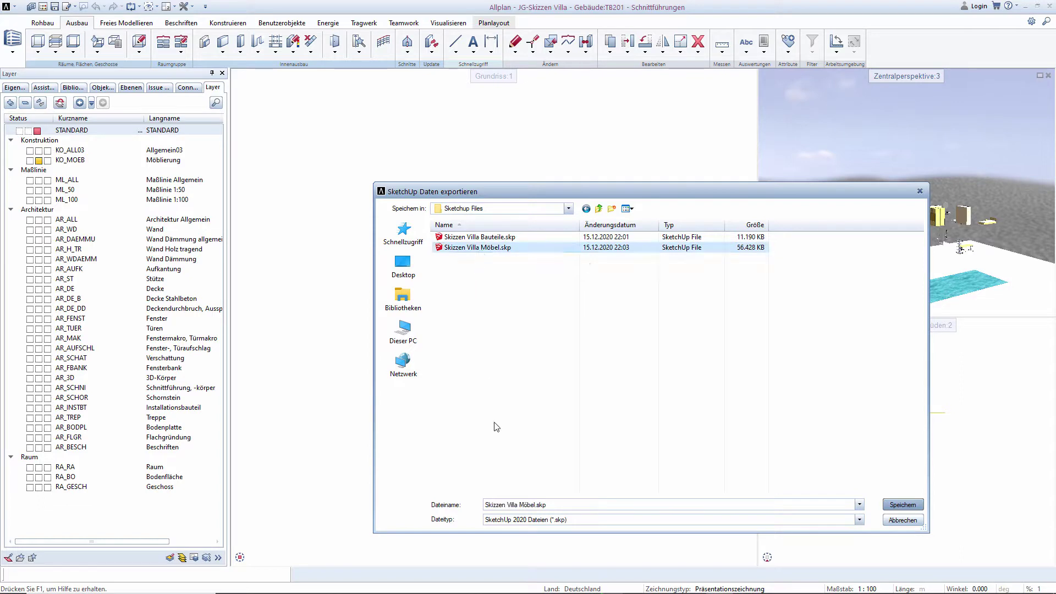
pyautogui.click(533, 505)
pyautogui.write('02')
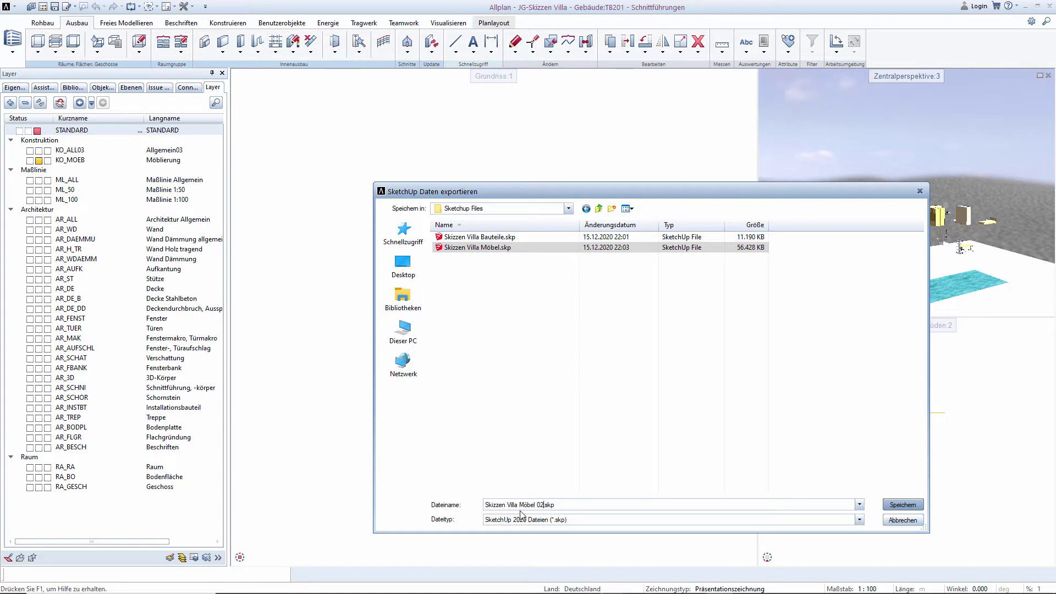
pyautogui.press('Return')
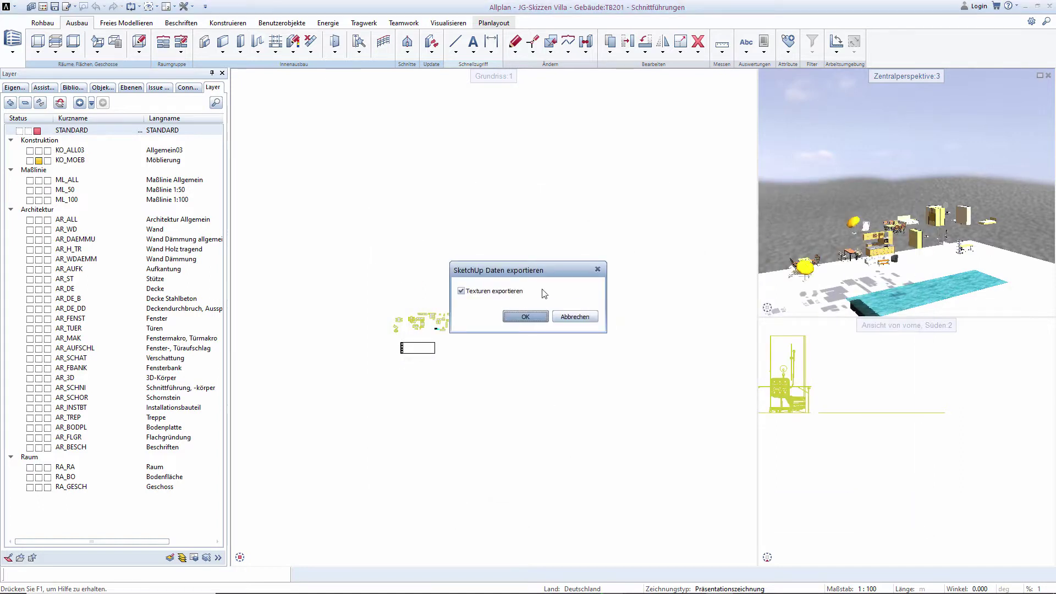
pyautogui.click(526, 317)
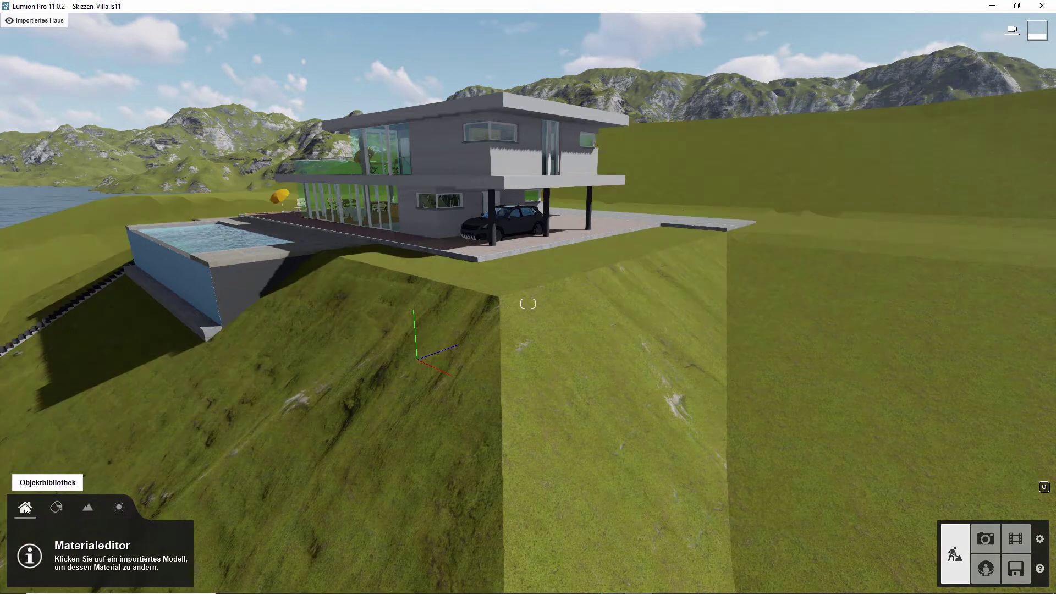
# - Start a new model import, cancel it, and switch to selecting objects
pyautogui.click(26, 507)
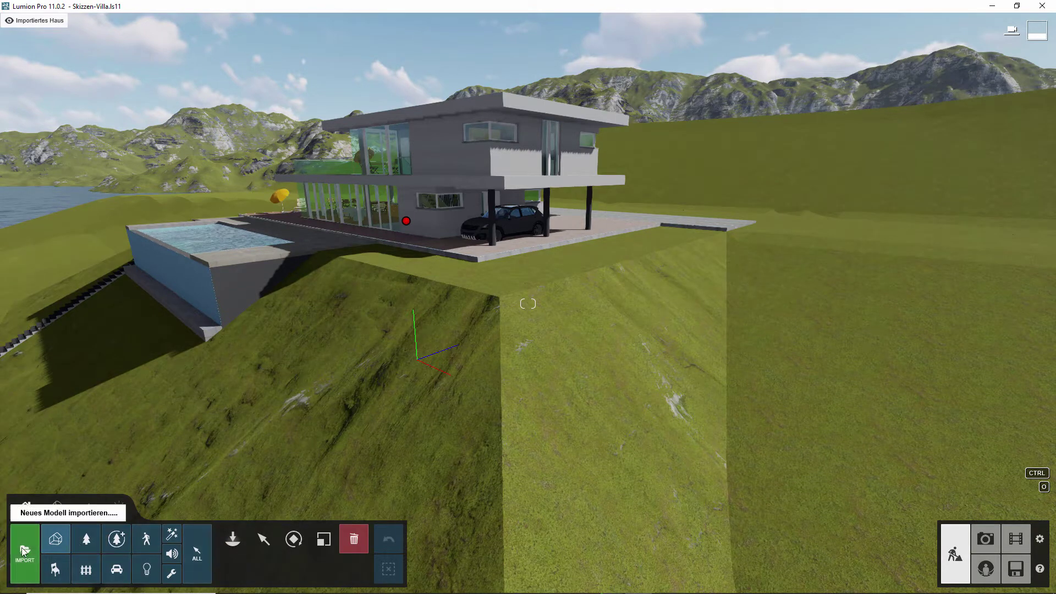
pyautogui.click(28, 545)
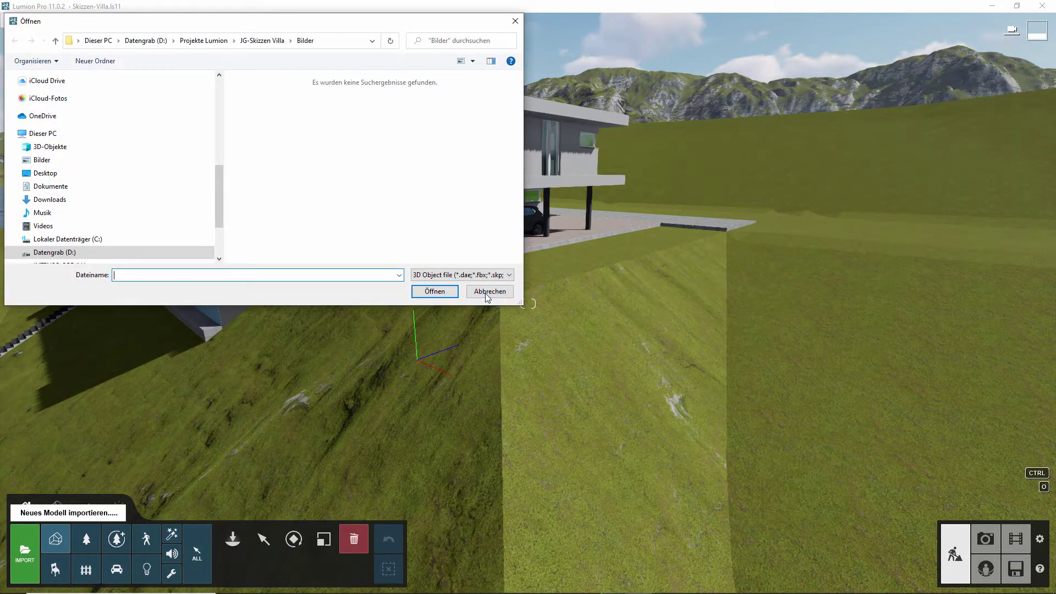
pyautogui.click(487, 293)
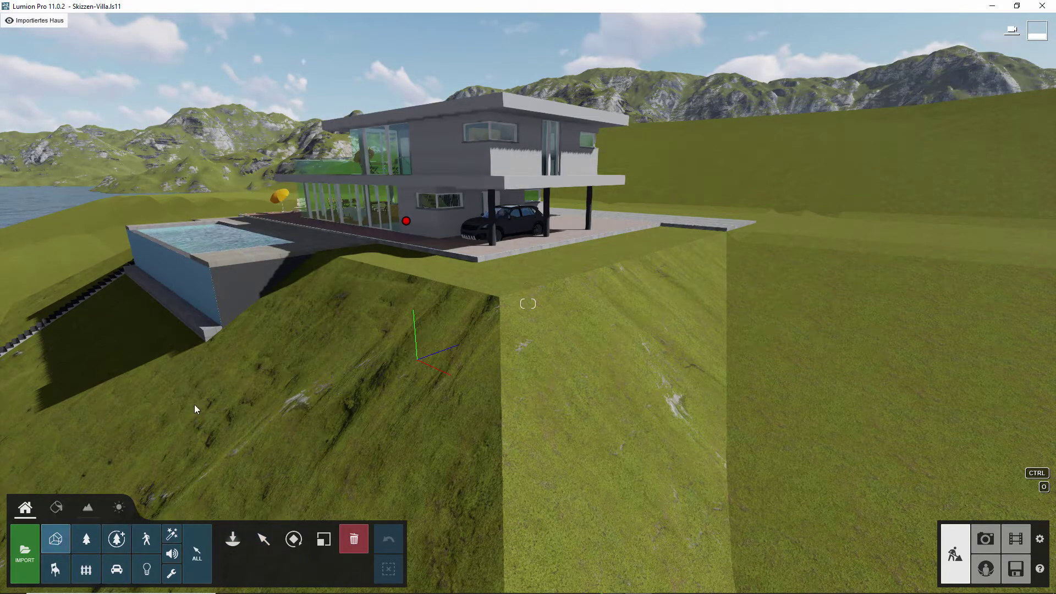
pyautogui.moveTo(56, 542); pyautogui.dragTo(315, 497, button='right')
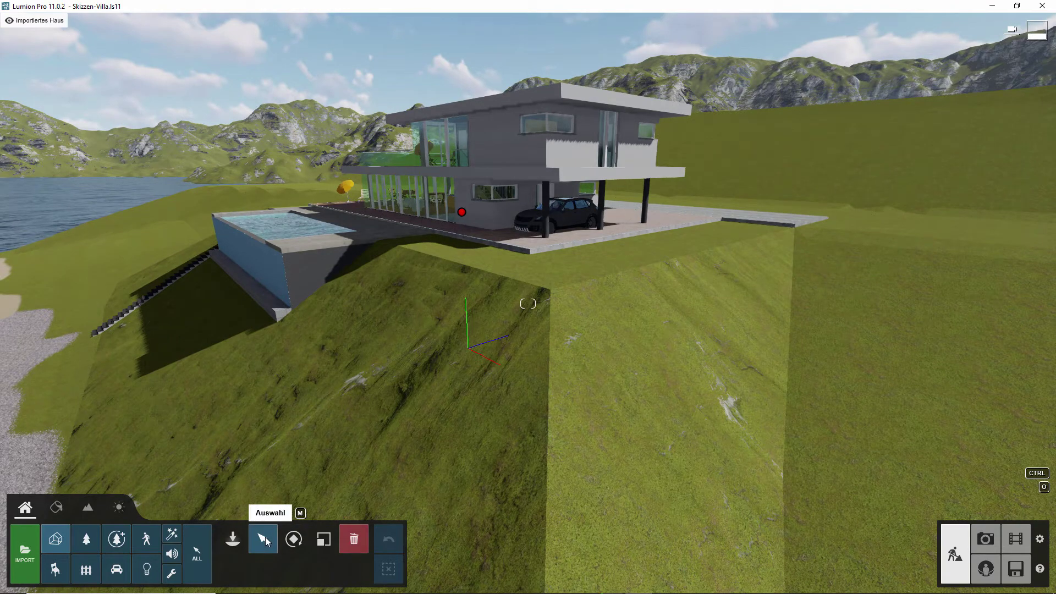
pyautogui.click(265, 537)
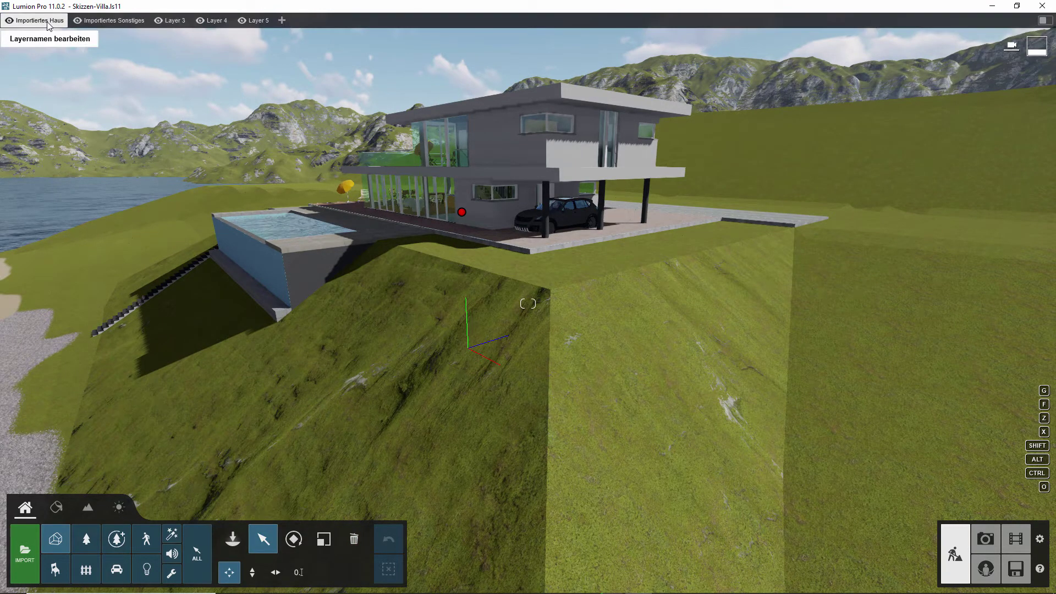
# - Hide Importiertes Haus and update the furniture model from Skizzen Villa Möbel 02.skp
pyautogui.click(109, 22)
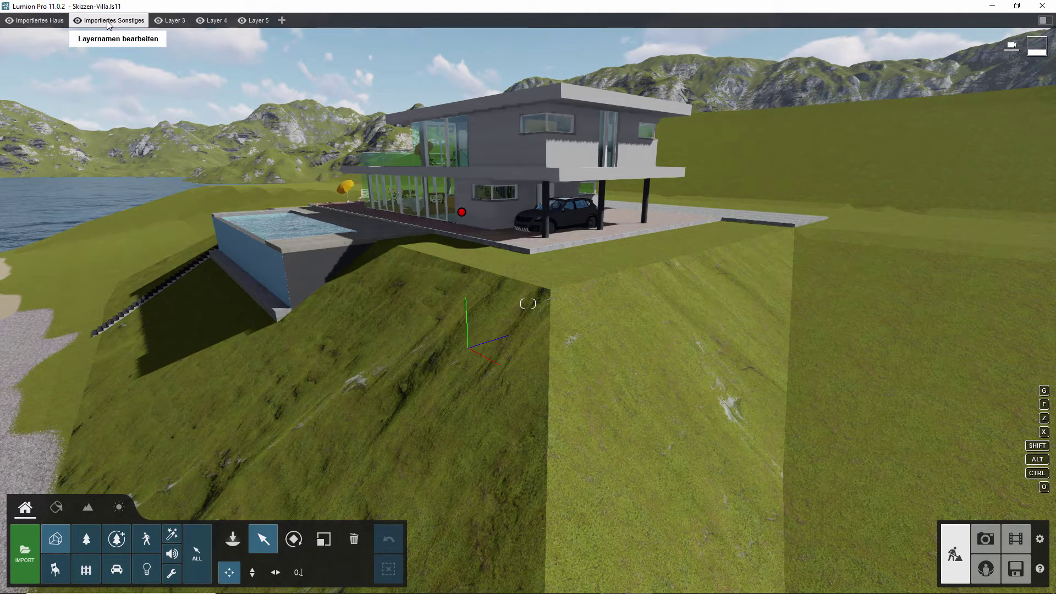
pyautogui.click(8, 21)
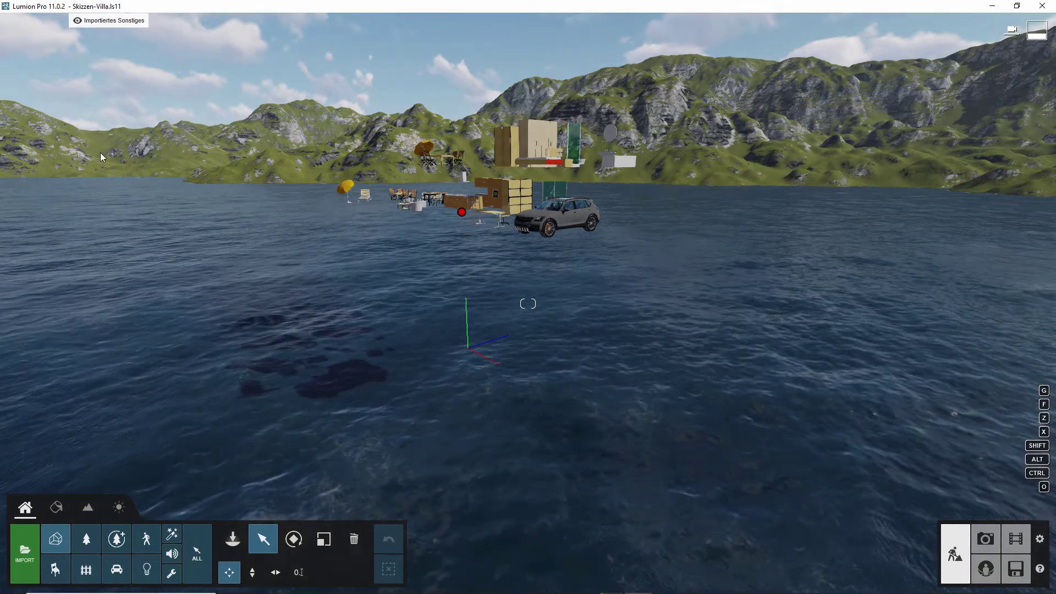
pyautogui.click(460, 215)
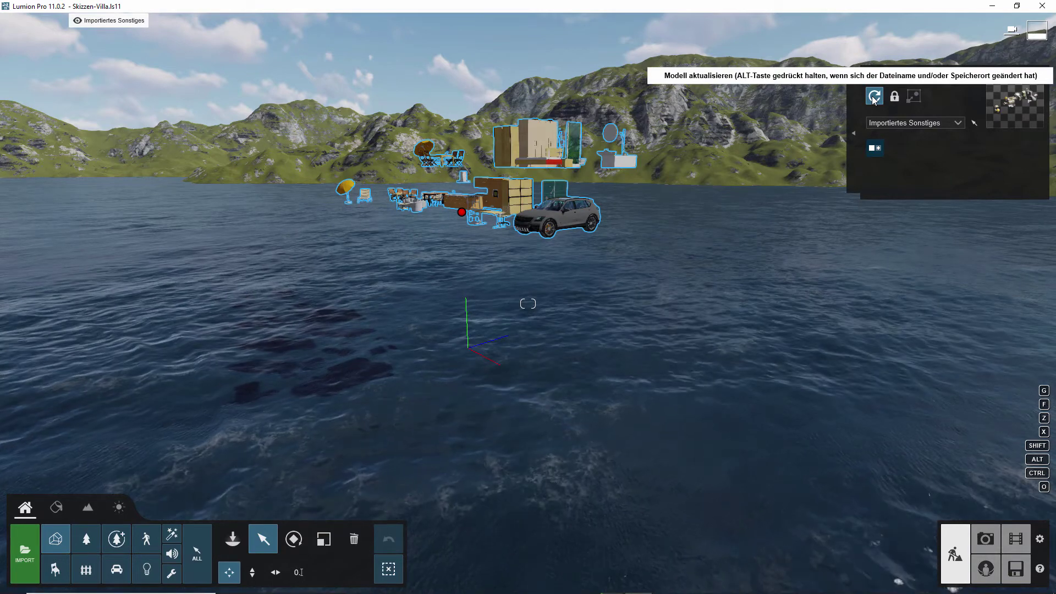
pyautogui.press('alt')
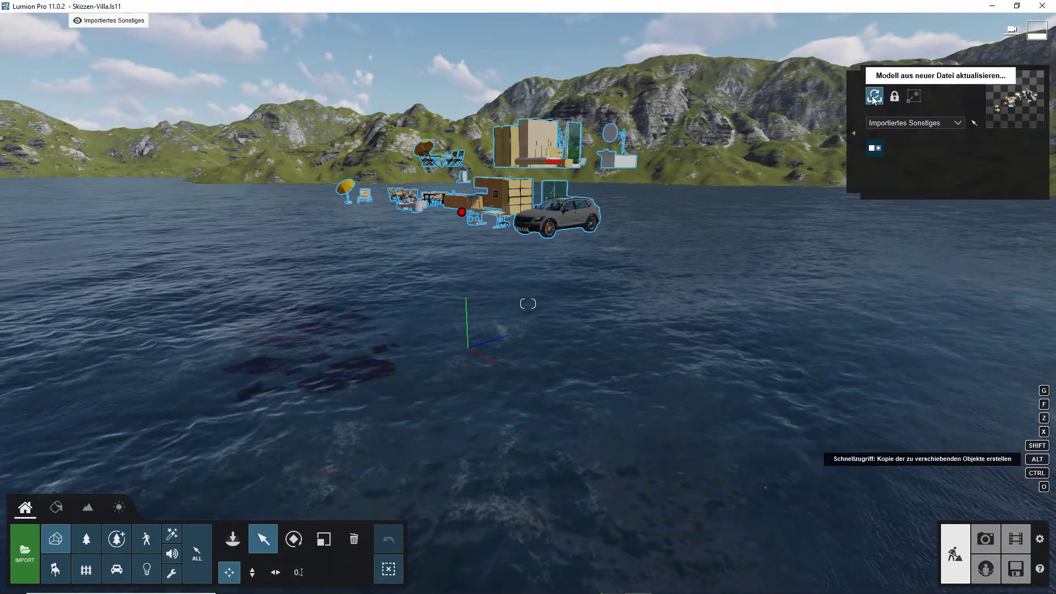
pyautogui.keyDown('alt'); pyautogui.click(873, 96); pyautogui.keyUp('alt')
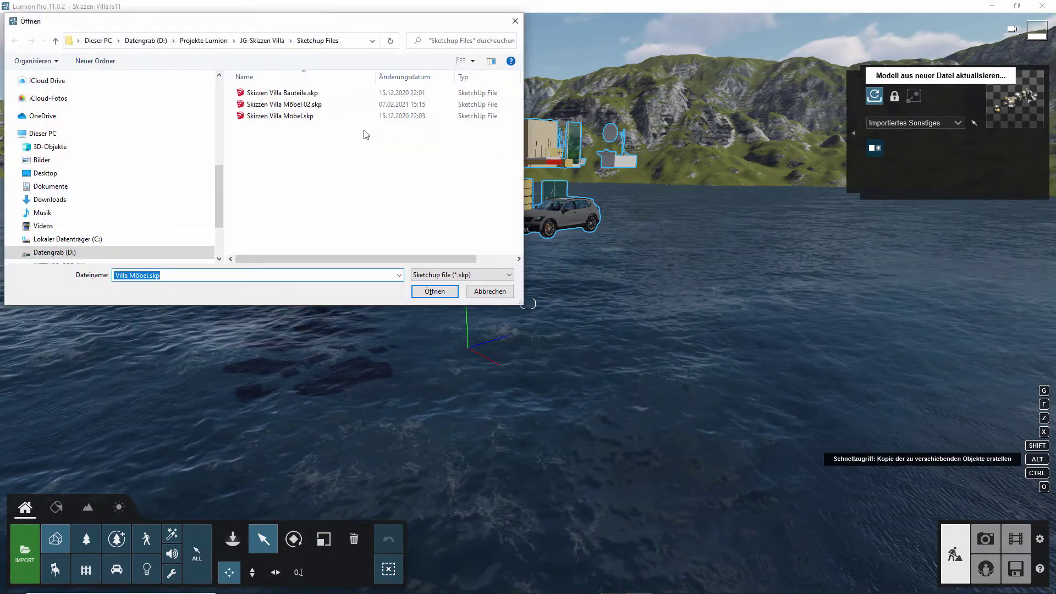
pyautogui.click(318, 105)
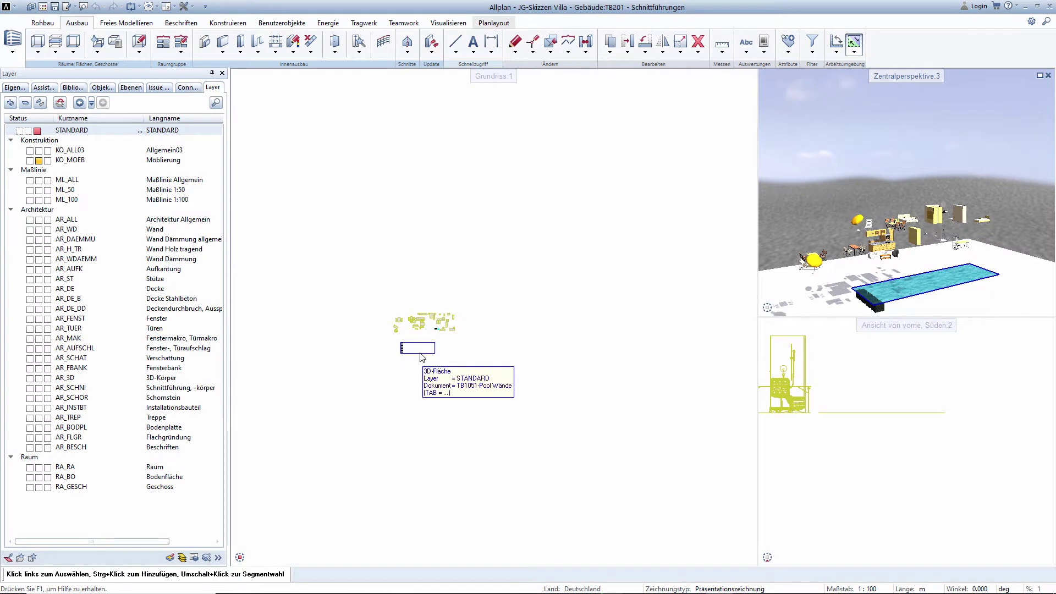
# - Set the pool walls drawing file's status to Nicht angewählt
pyautogui.rightClick(421, 358)
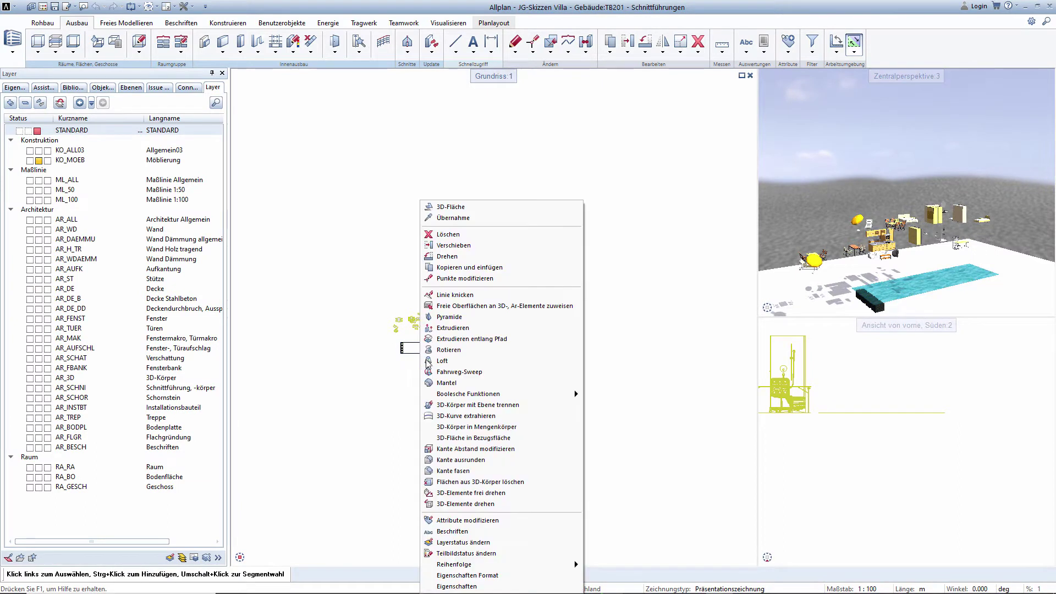
pyautogui.click(480, 553)
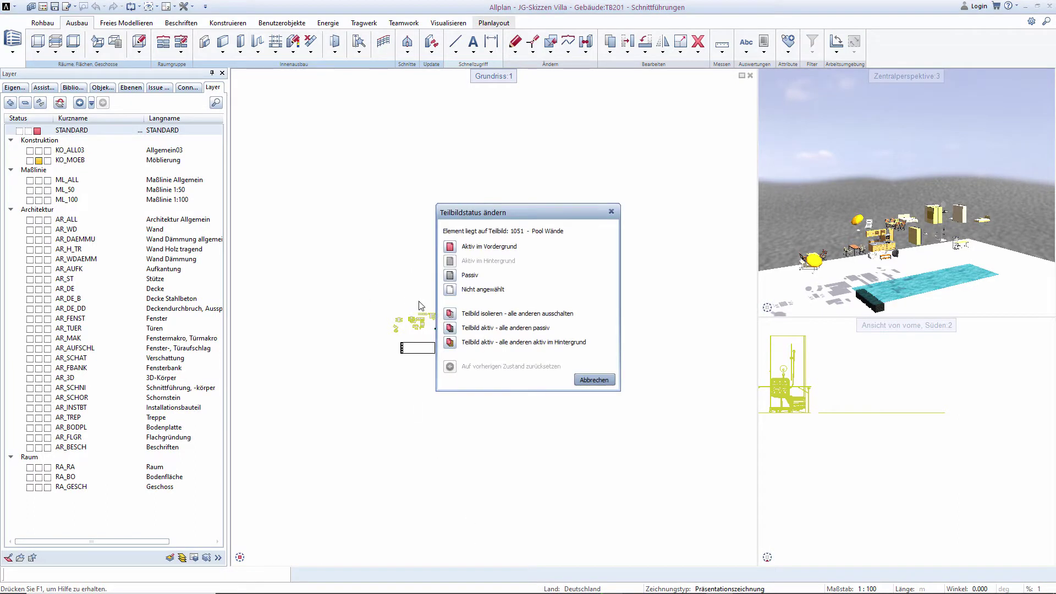
pyautogui.click(450, 290)
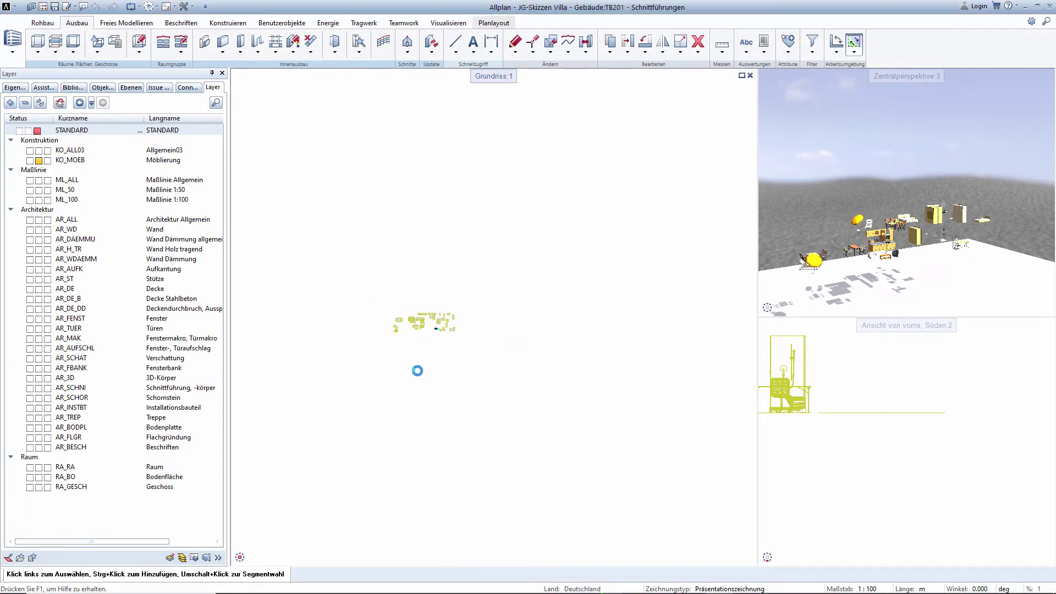
# - Re-export the 3D view to SketchUp, overwriting Skizzen Villa Möbel 02.skp with textures
pyautogui.rightClick(859, 128)
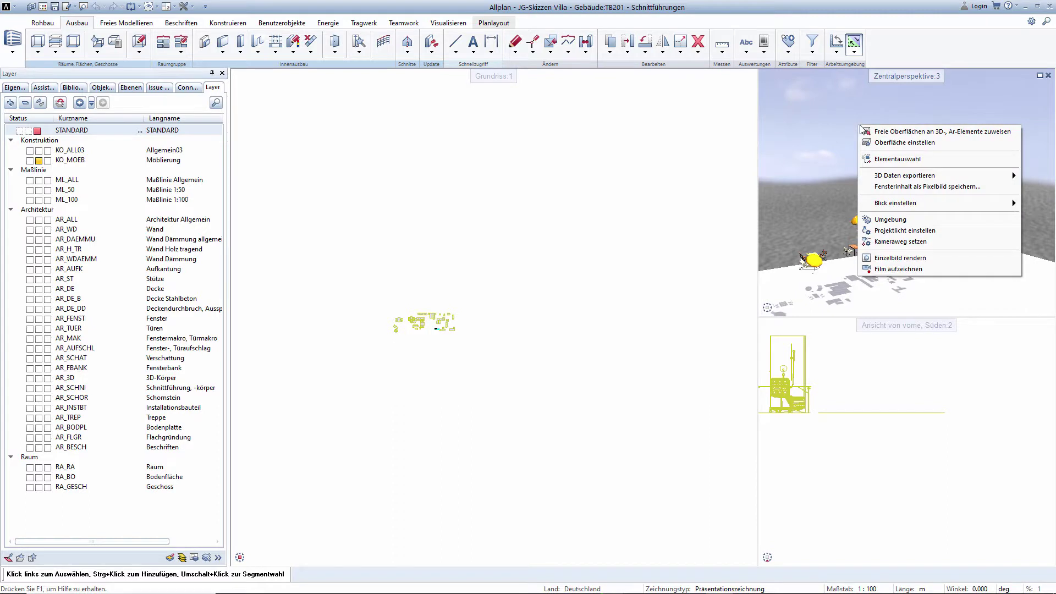
pyautogui.moveTo(904, 175)
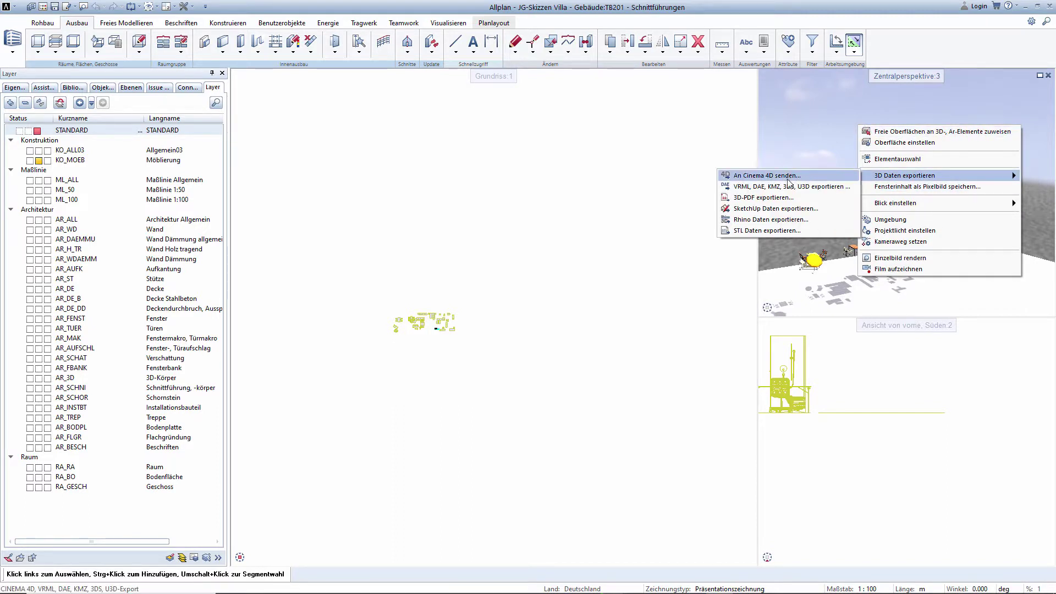
pyautogui.click(775, 212)
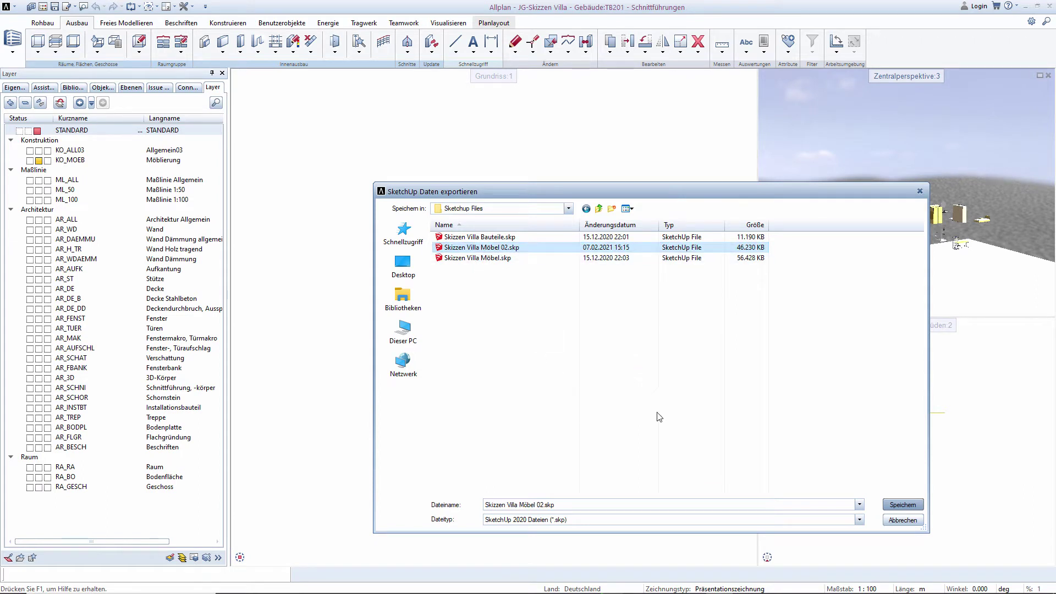
pyautogui.click(900, 506)
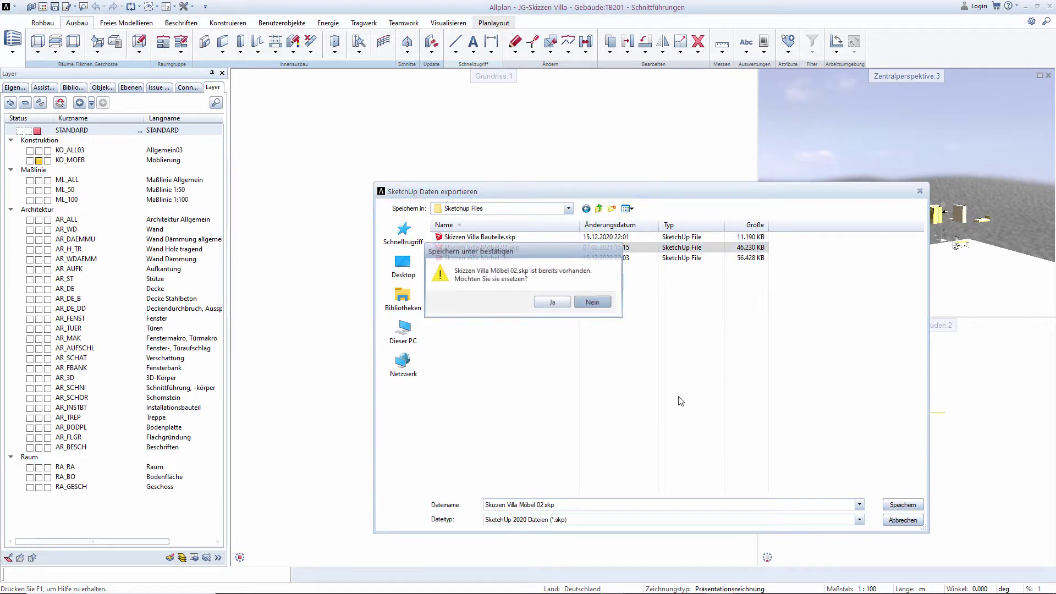
pyautogui.click(553, 303)
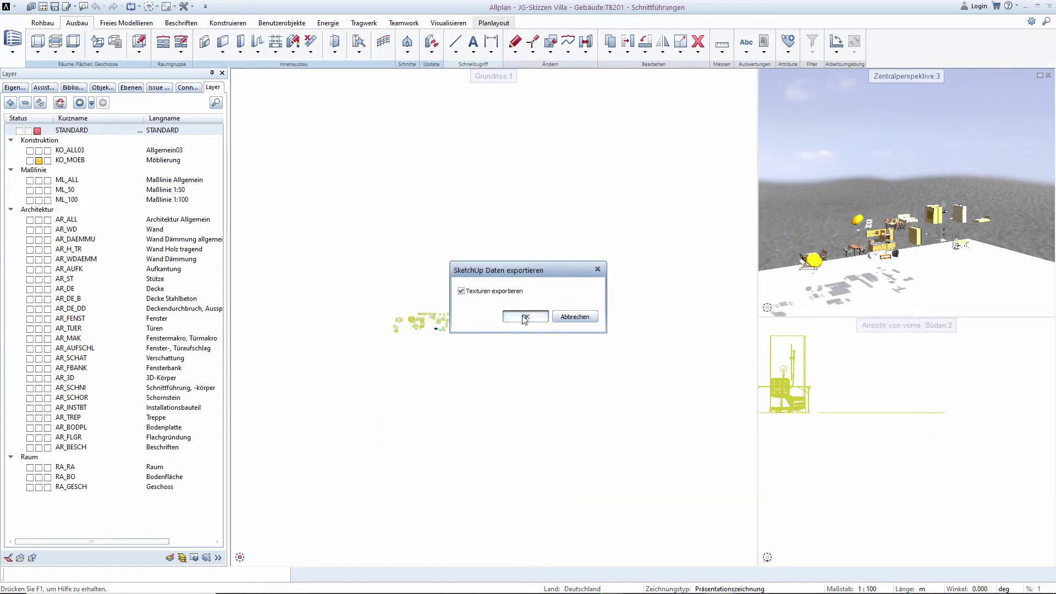
pyautogui.click(541, 316)
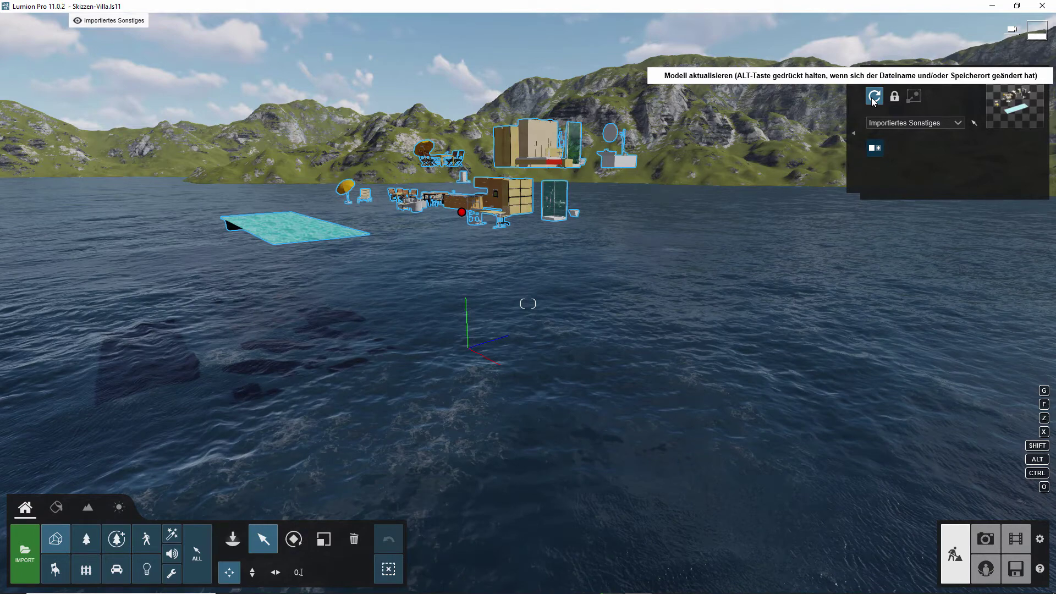
# - Reload the furniture model, show Importiertes Haus and hide Importiertes Sonstiges
pyautogui.click(874, 98)
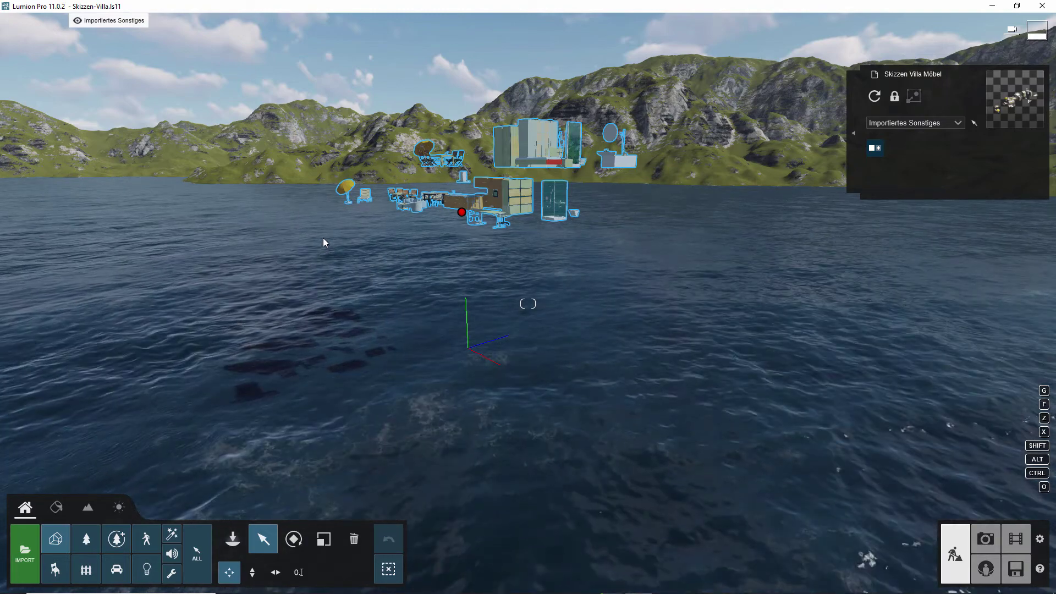
pyautogui.moveTo(109, 20)
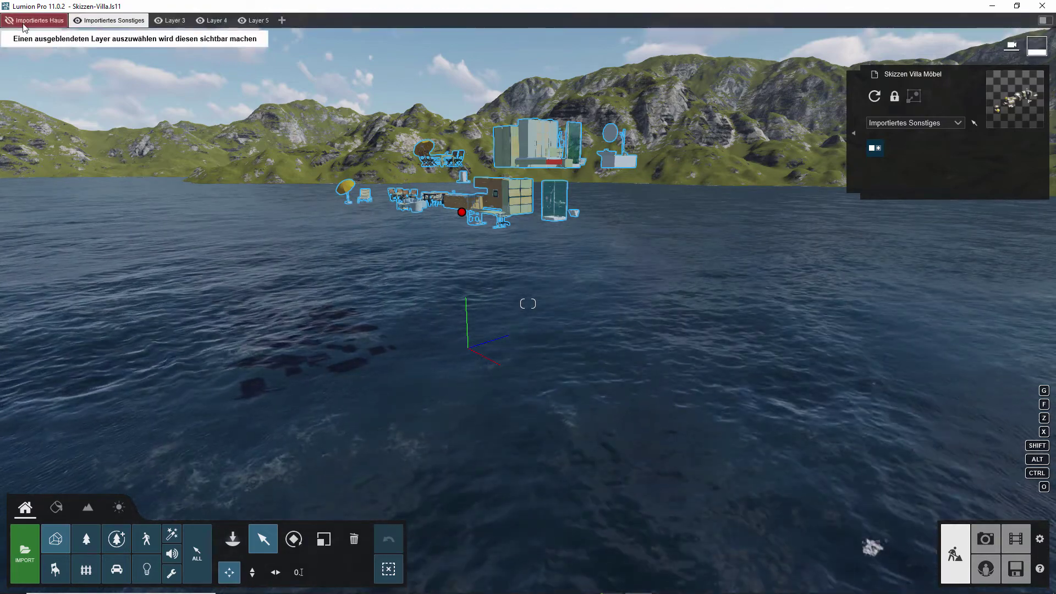
pyautogui.click(24, 25)
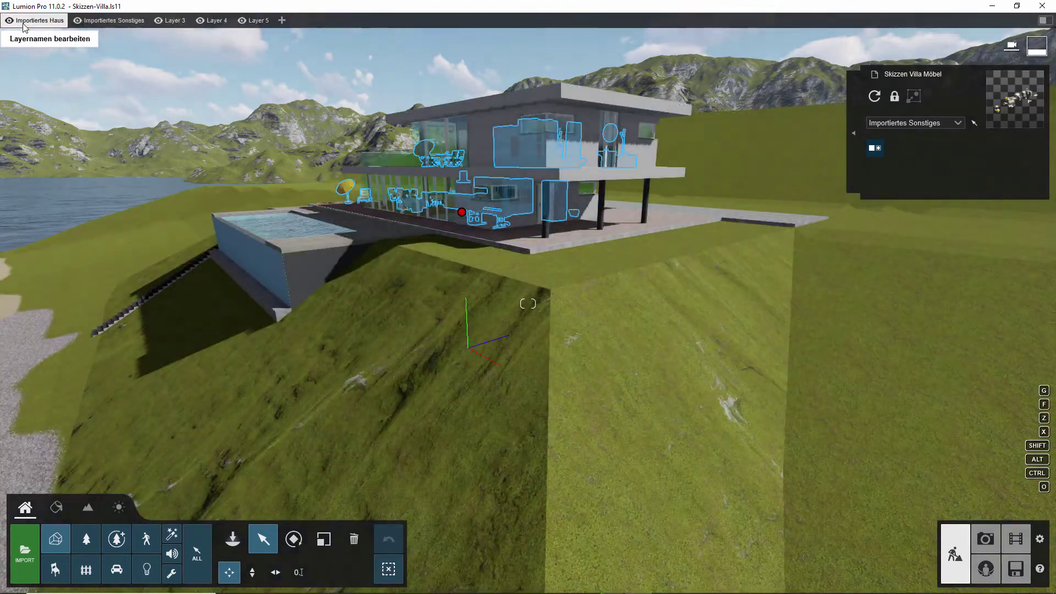
pyautogui.click(77, 21)
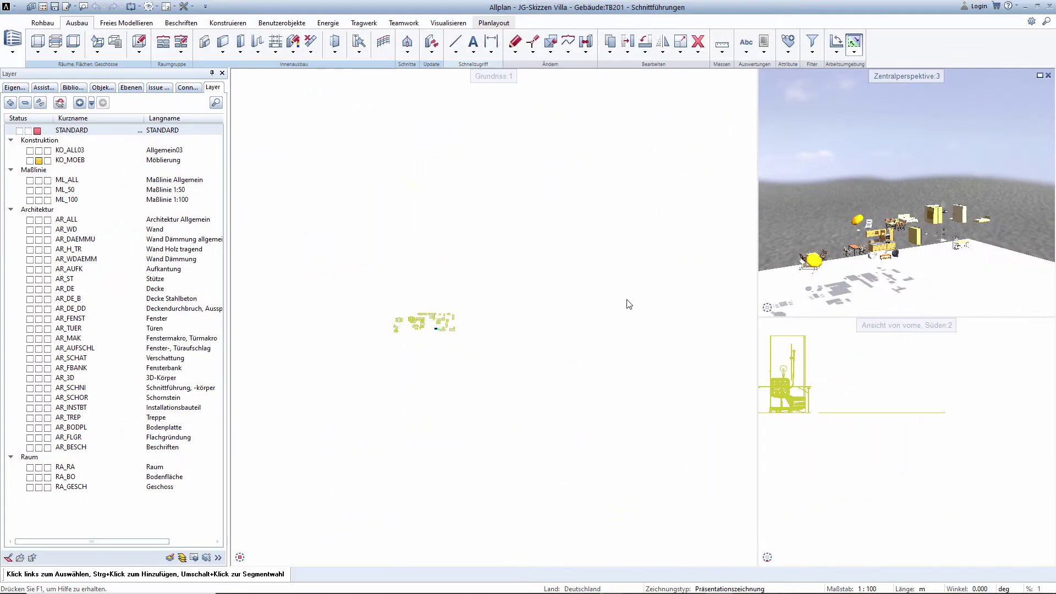
# - Load the Modell Pool layer and drawing-file favourites, then orbit the villa in 3D
pyautogui.click(20, 558)
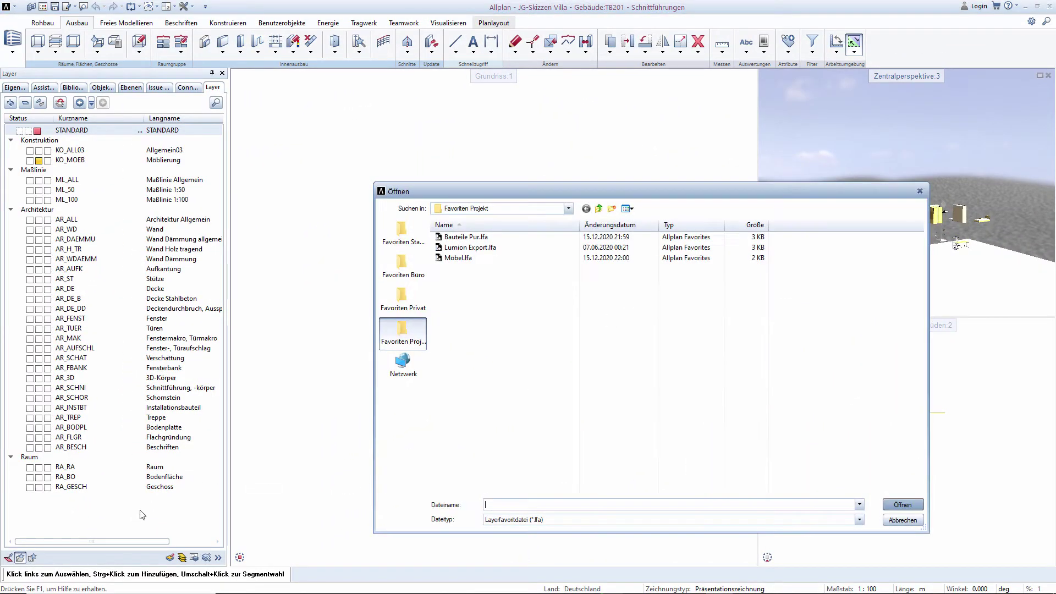
pyautogui.doubleClick(456, 237)
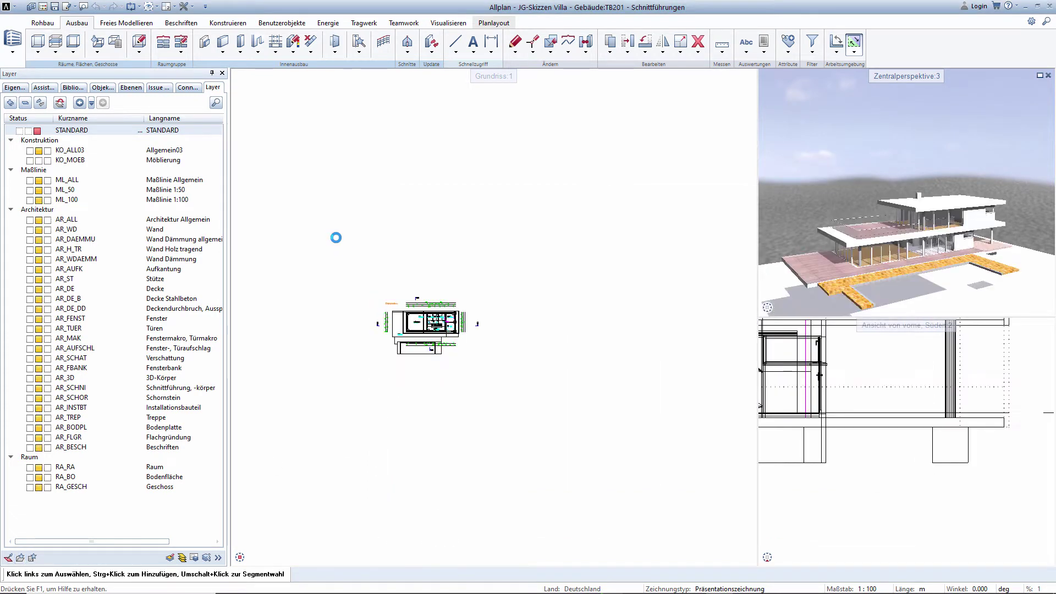
pyautogui.press('F2')
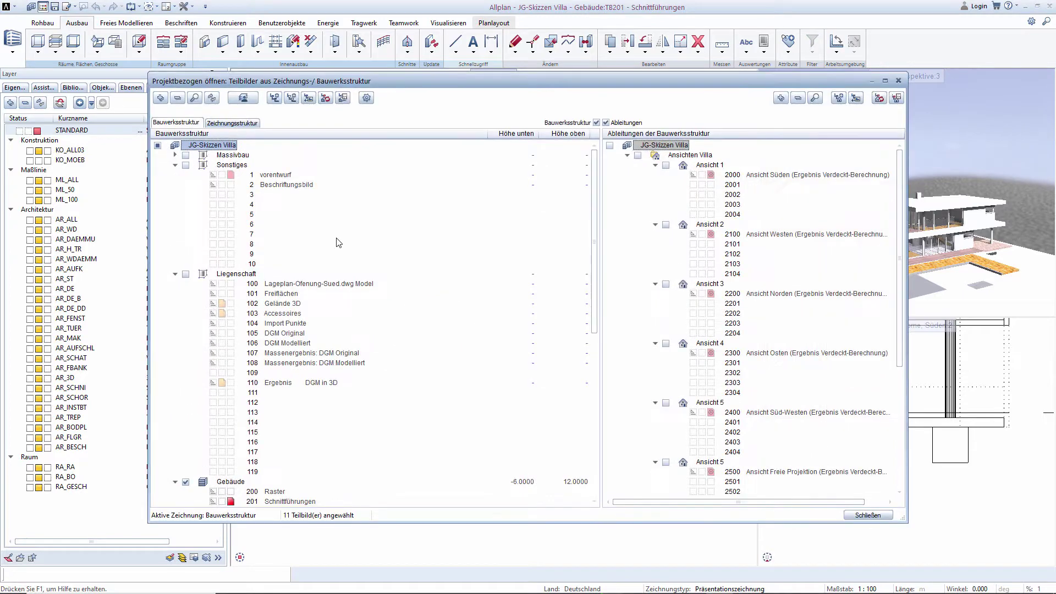
pyautogui.rightClick(338, 243)
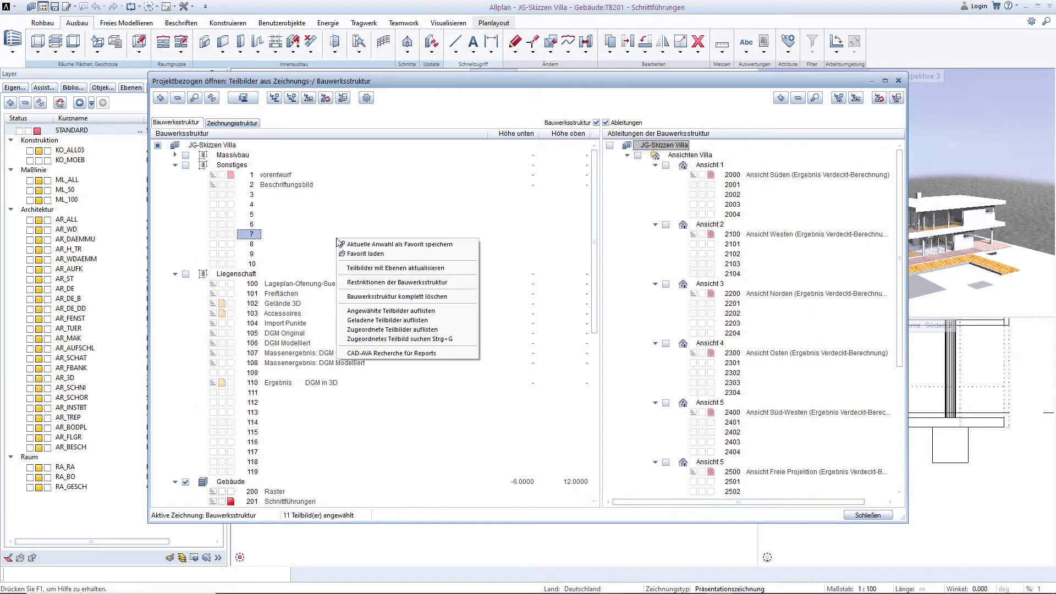
pyautogui.click(365, 254)
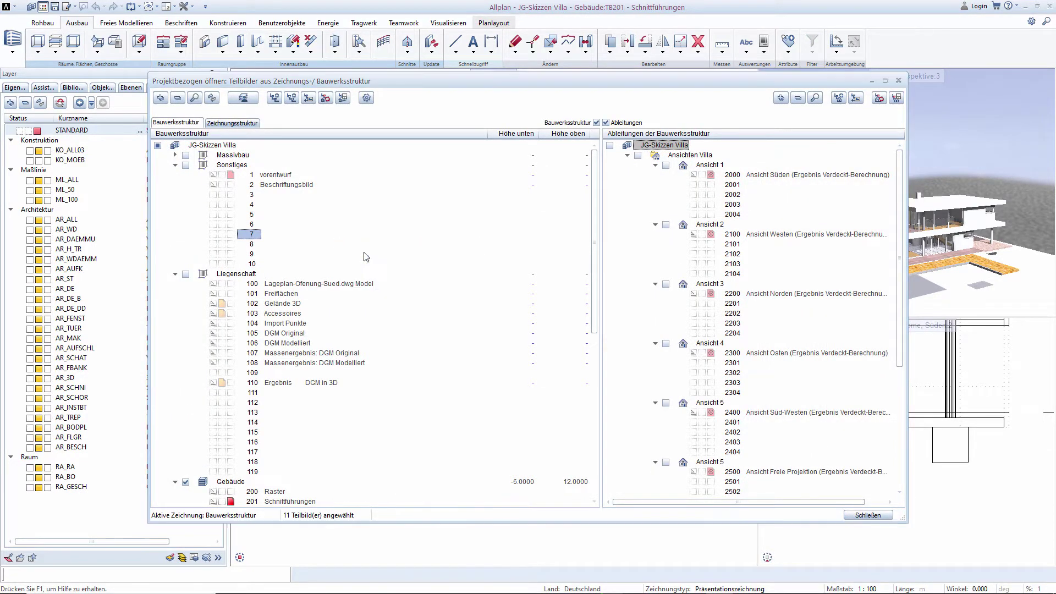
pyautogui.click(194, 174)
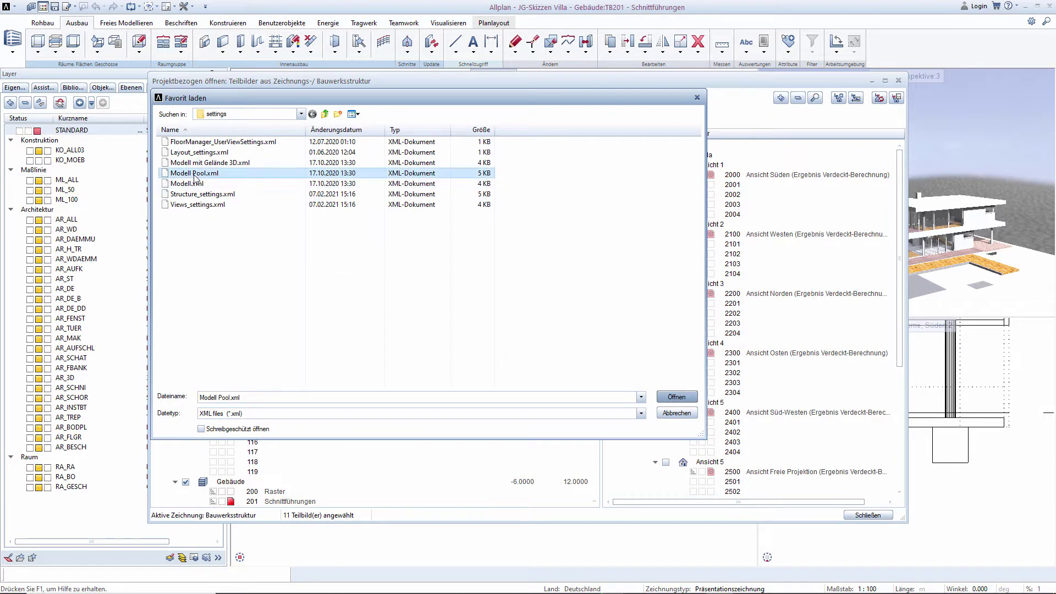
pyautogui.click(660, 397)
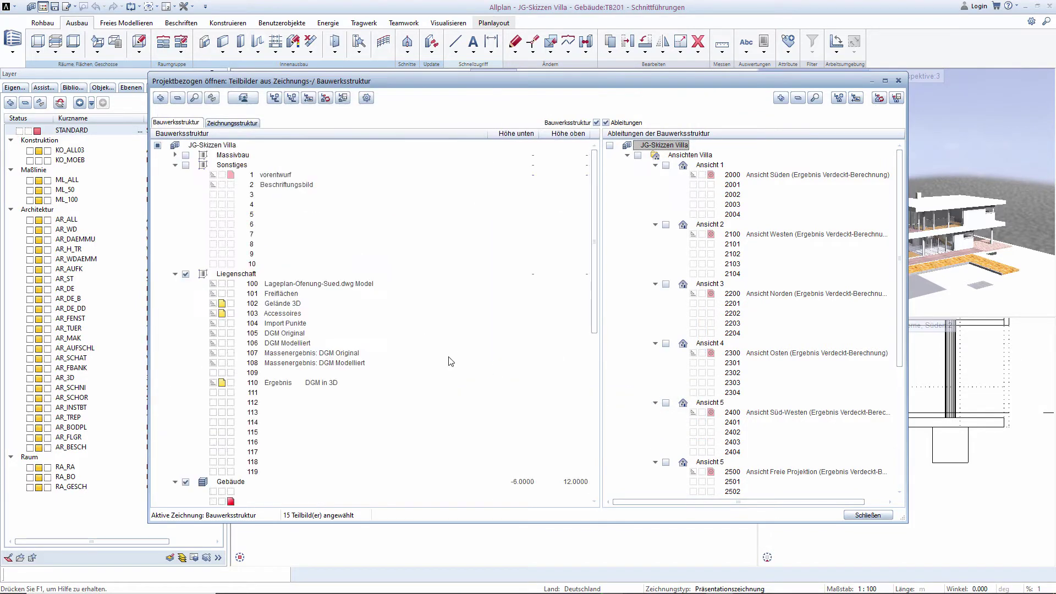
pyautogui.click(851, 513)
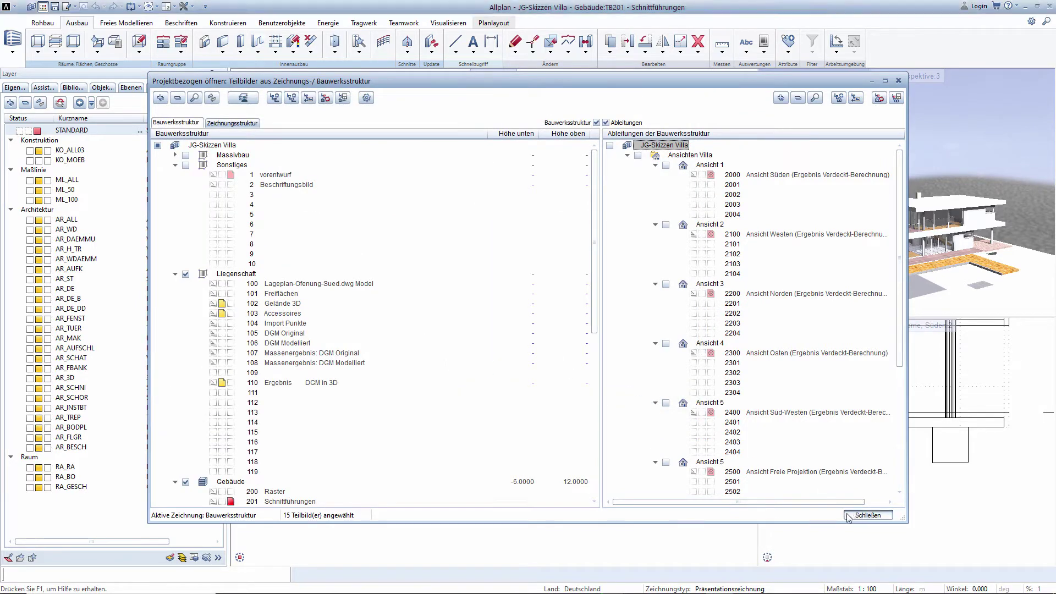
pyautogui.moveTo(963, 247); pyautogui.dragTo(845, 248)
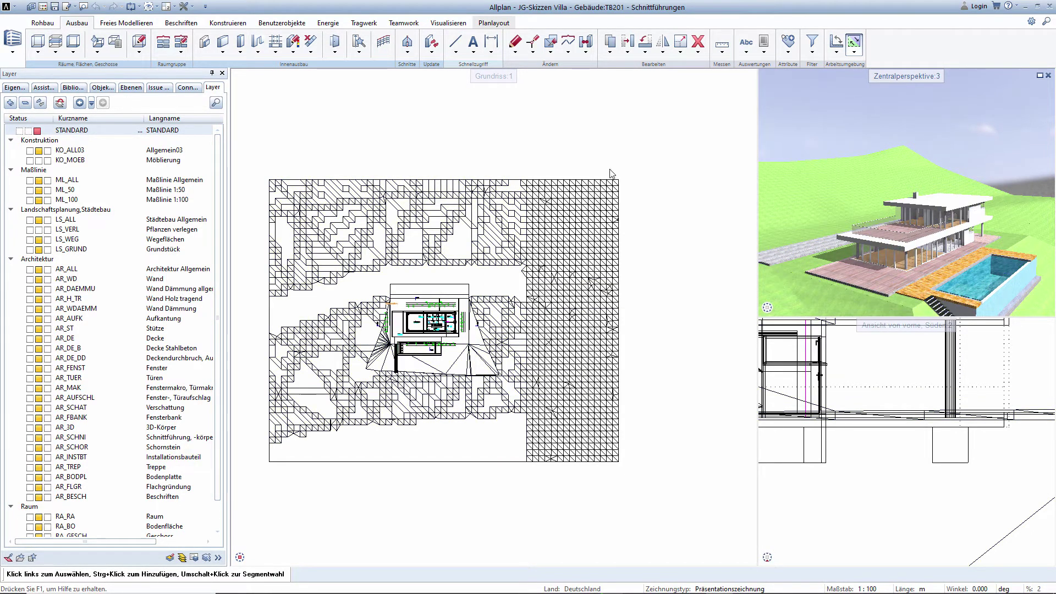
# - Open drawing 110, select the DGM terrain mesh, then activate drawing 111 as '3D Aufbereitet'
pyautogui.rightClick(622, 142)
pyautogui.rightClick(622, 142)
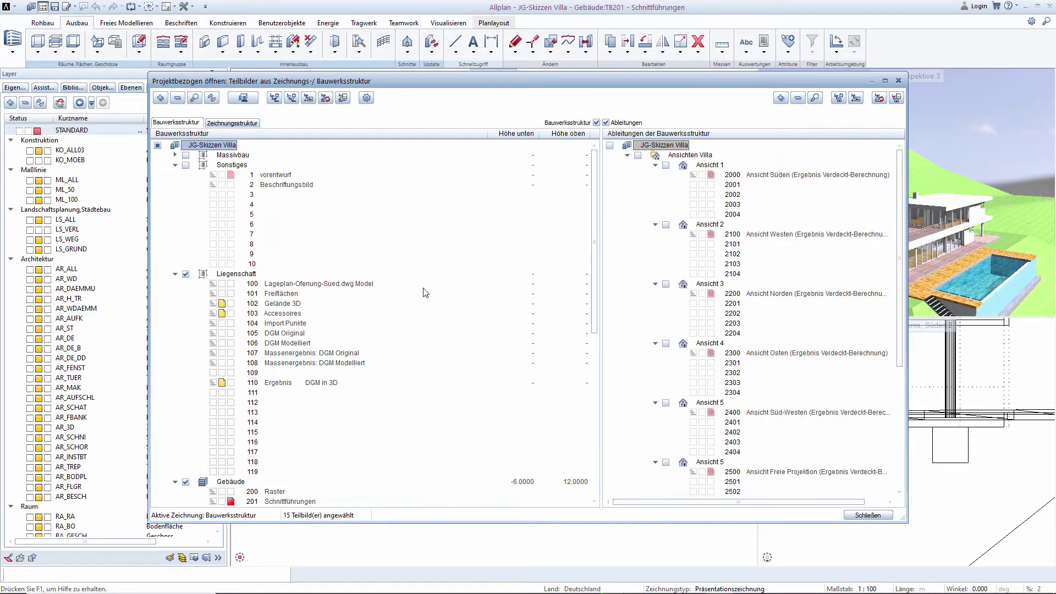
pyautogui.doubleClick(255, 385)
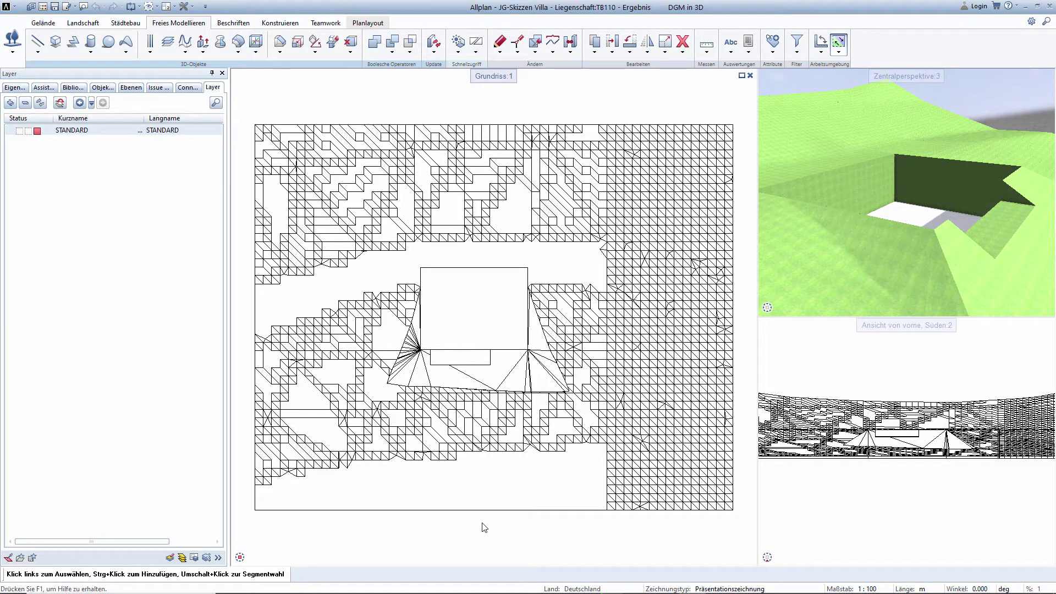
pyautogui.click(499, 470)
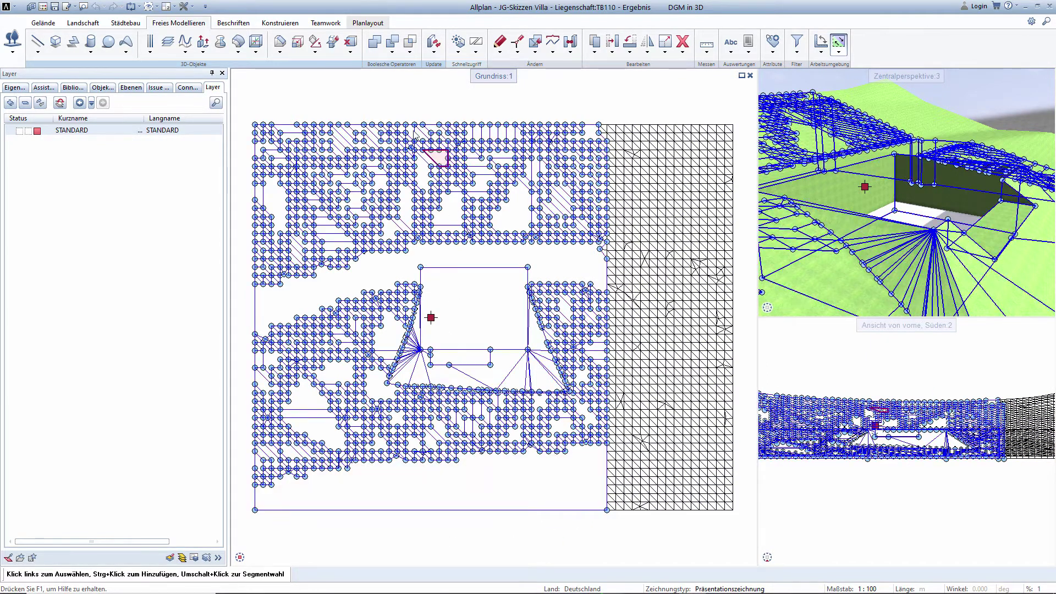
pyautogui.hotkey('ctrl', 'o')
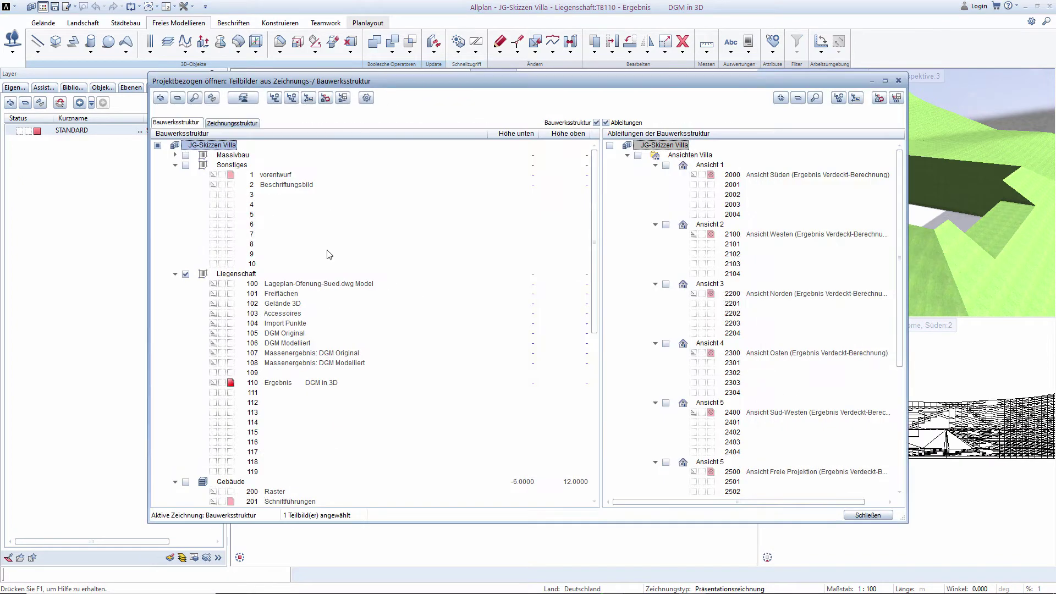
pyautogui.click(231, 392)
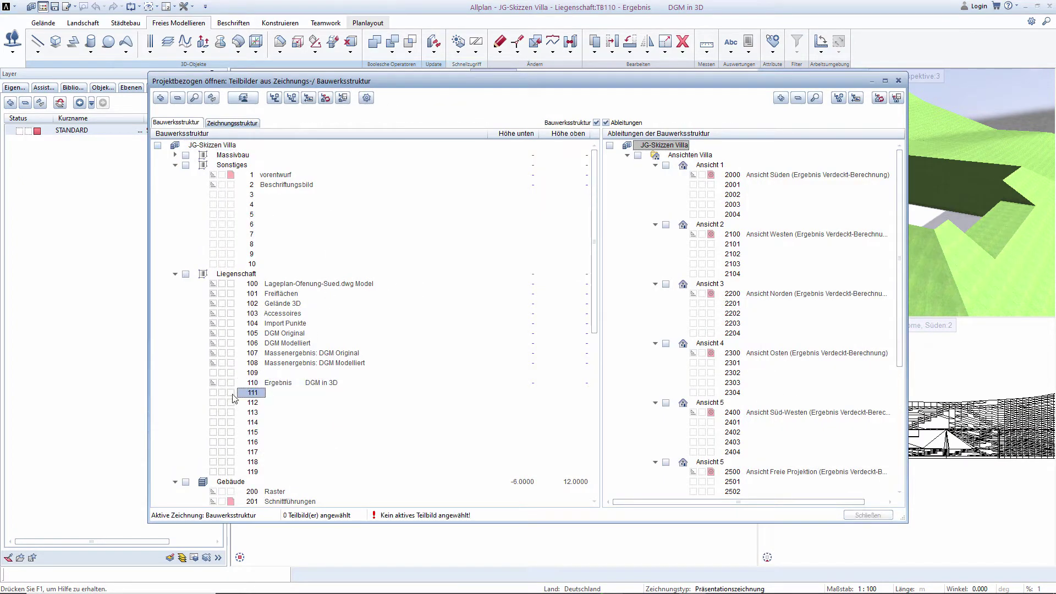
pyautogui.click(285, 393)
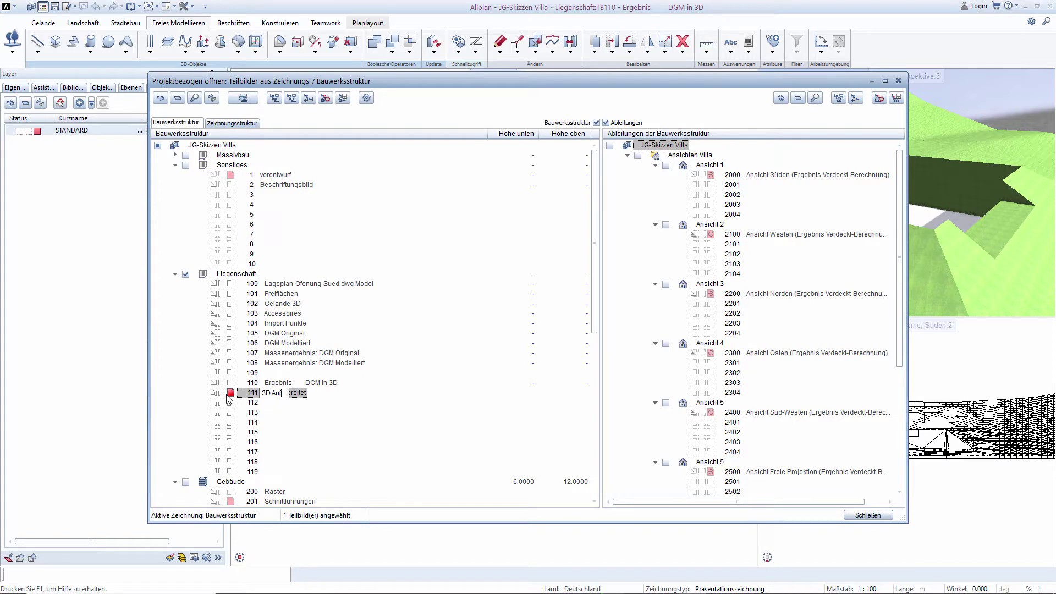
pyautogui.press('Return')
# - Close the drawing list and start the Freies Modellieren 3D-Fläche tool on drawing 111
pyautogui.click(879, 519)
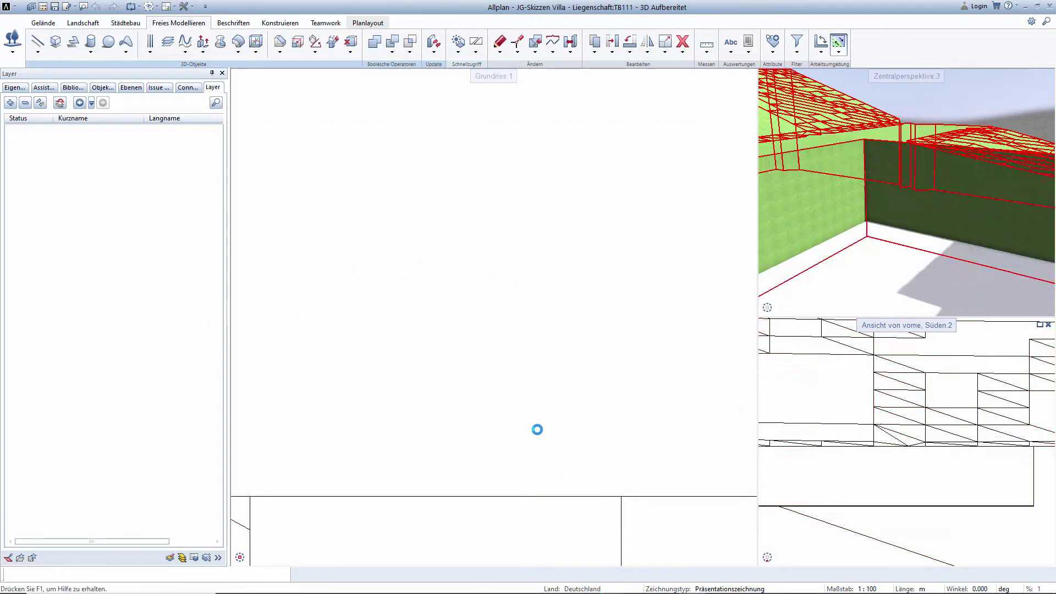
pyautogui.scroll(-2, 484, 337)
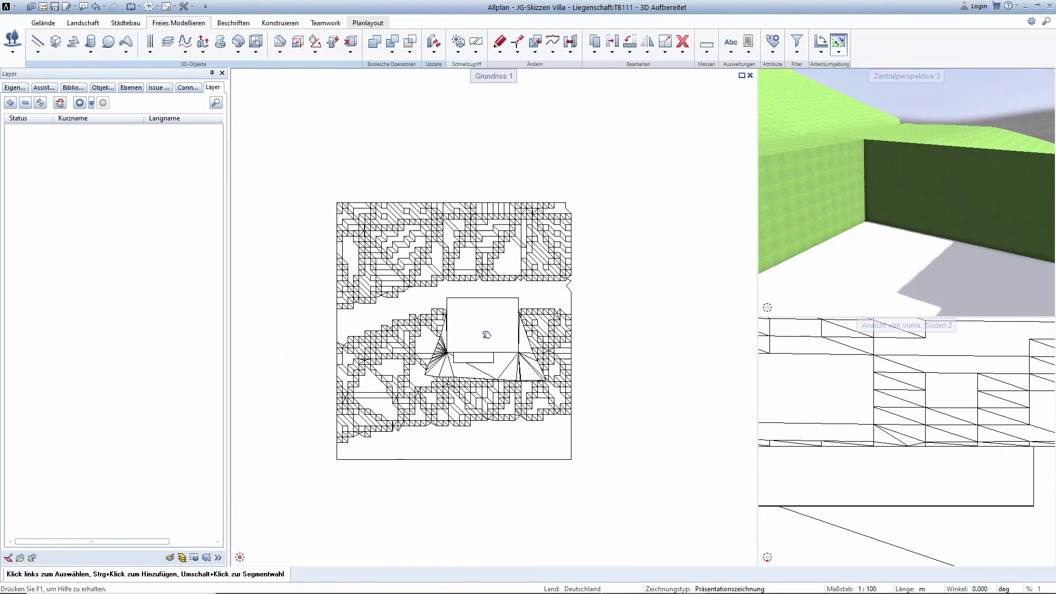
pyautogui.scroll(2, 483, 334)
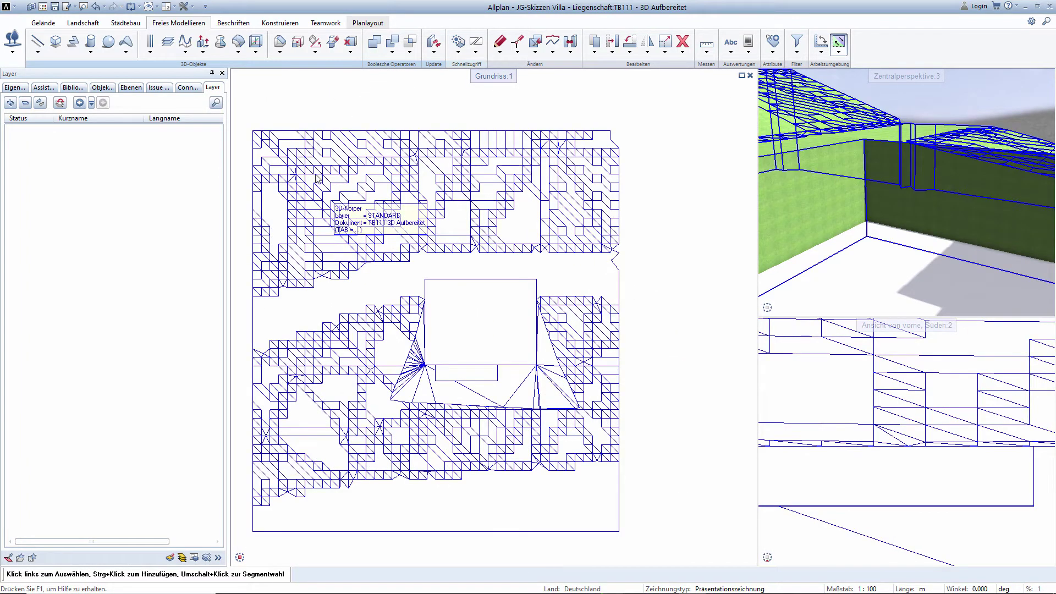
pyautogui.click(75, 44)
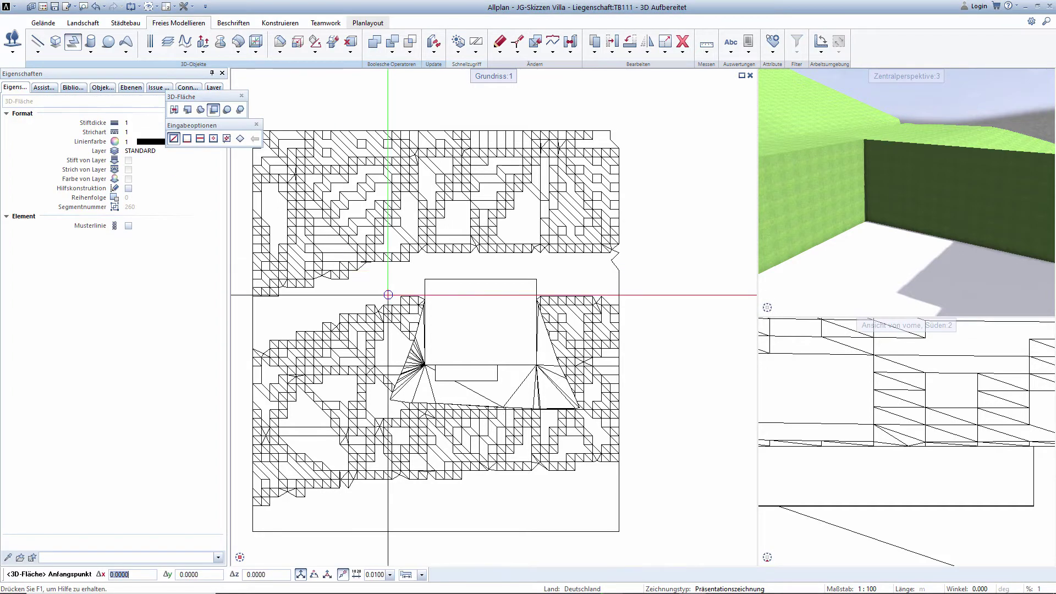
pyautogui.scroll(2, 375, 305)
pyautogui.scroll(1, 374, 306)
pyautogui.click(188, 110)
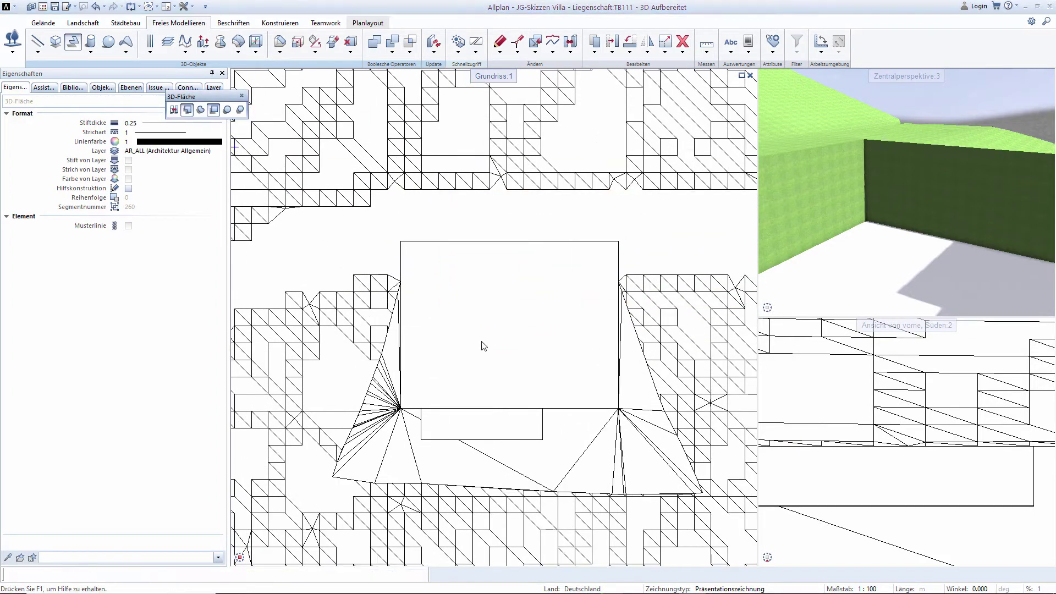
pyautogui.scroll(-1, 478, 347)
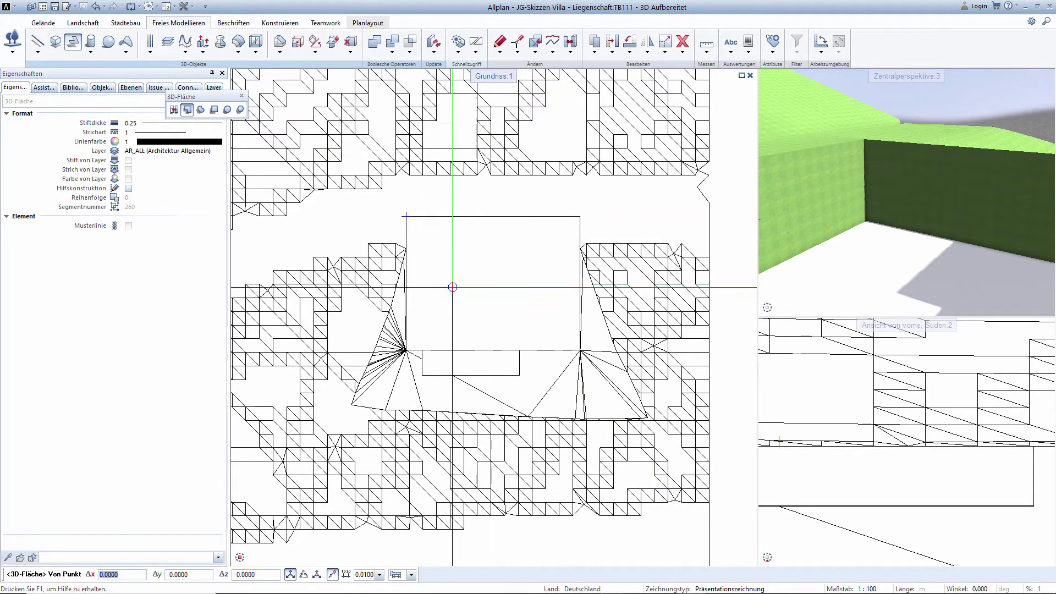
pyautogui.scroll(1, 429, 247)
pyautogui.scroll(-1, 429, 248)
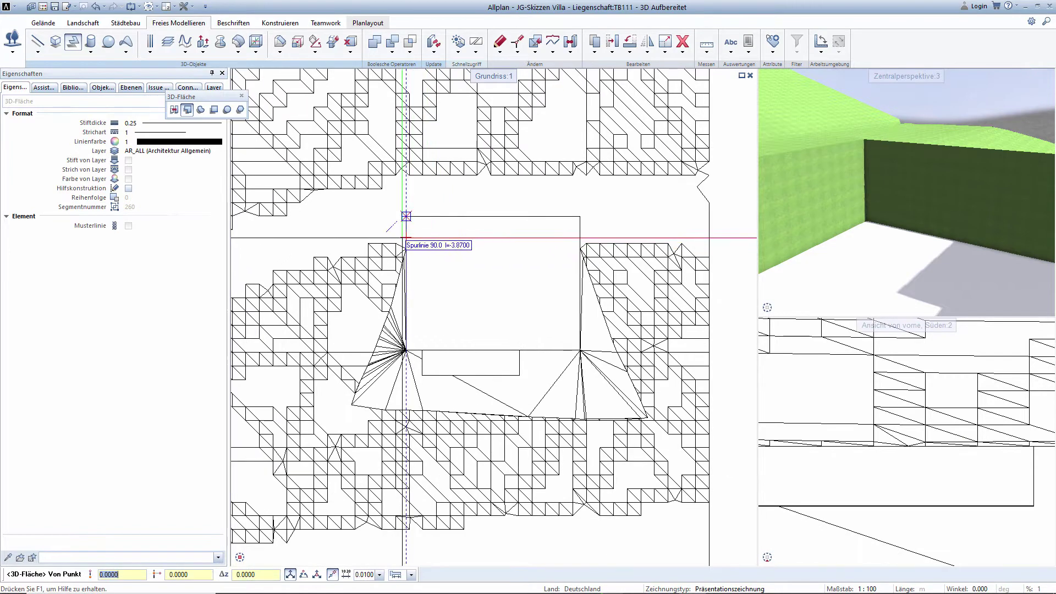
pyautogui.scroll(1, 405, 242)
pyautogui.scroll(1, 406, 242)
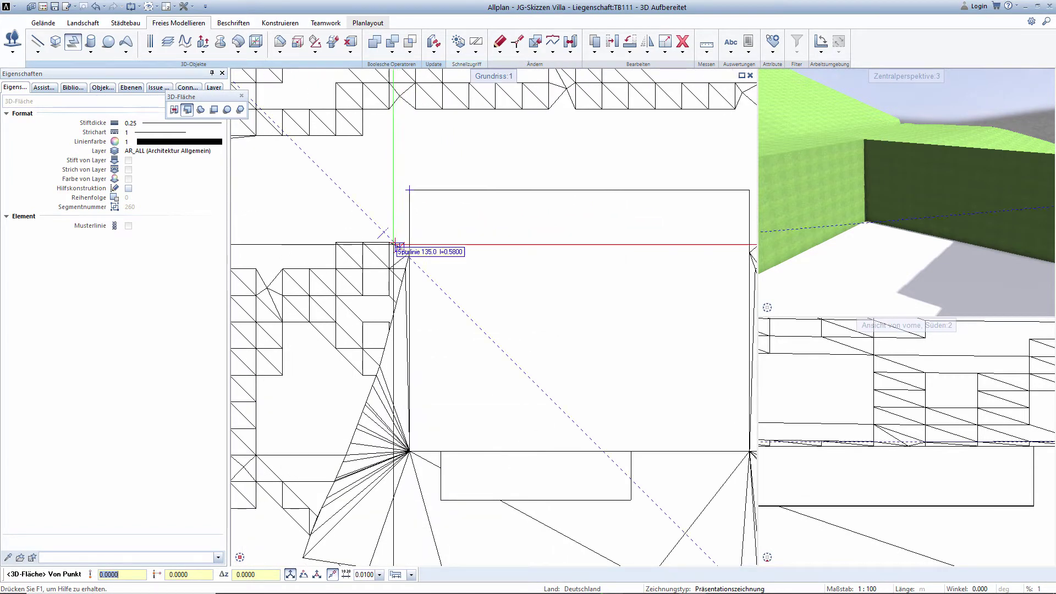
# - Trace the 3D surface from the house corner to the lower terrain edge and close it
pyautogui.moveTo(352, 467); pyautogui.dragTo(340, 378, button='middle')
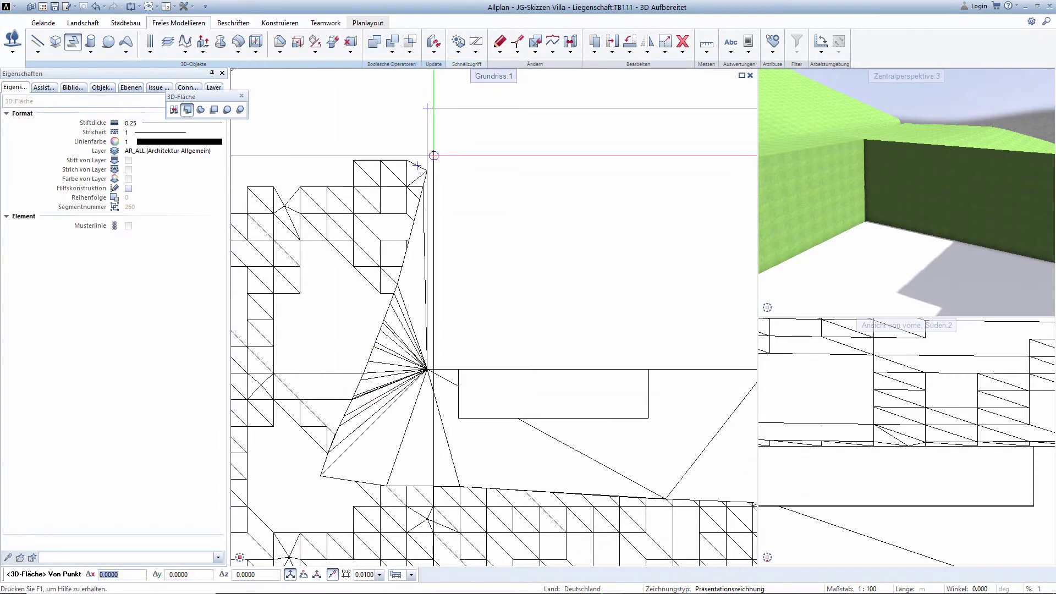
pyautogui.click(427, 155)
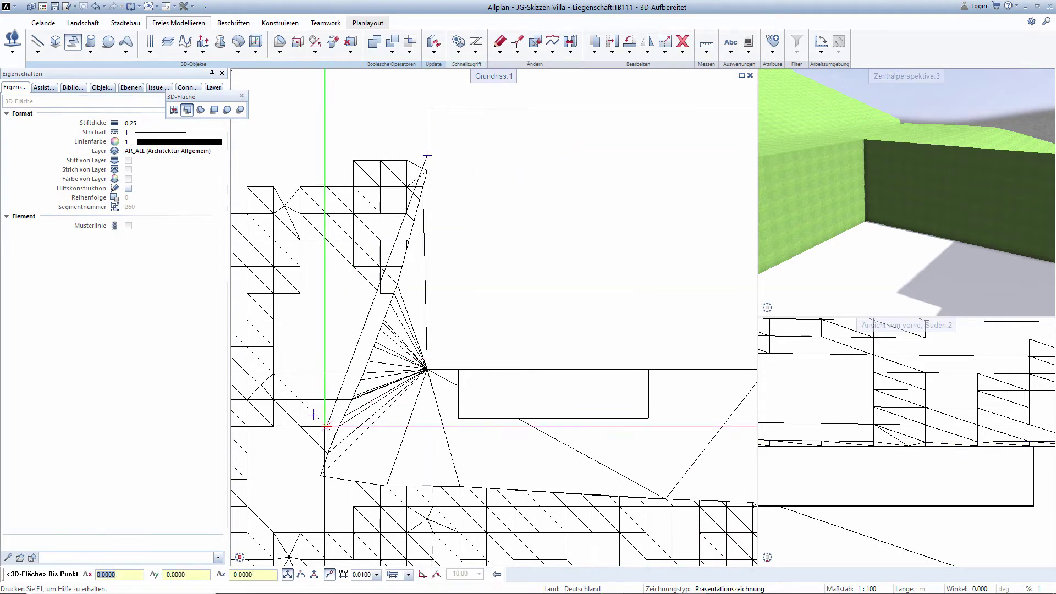
pyautogui.moveTo(504, 462); pyautogui.dragTo(426, 426, button='middle')
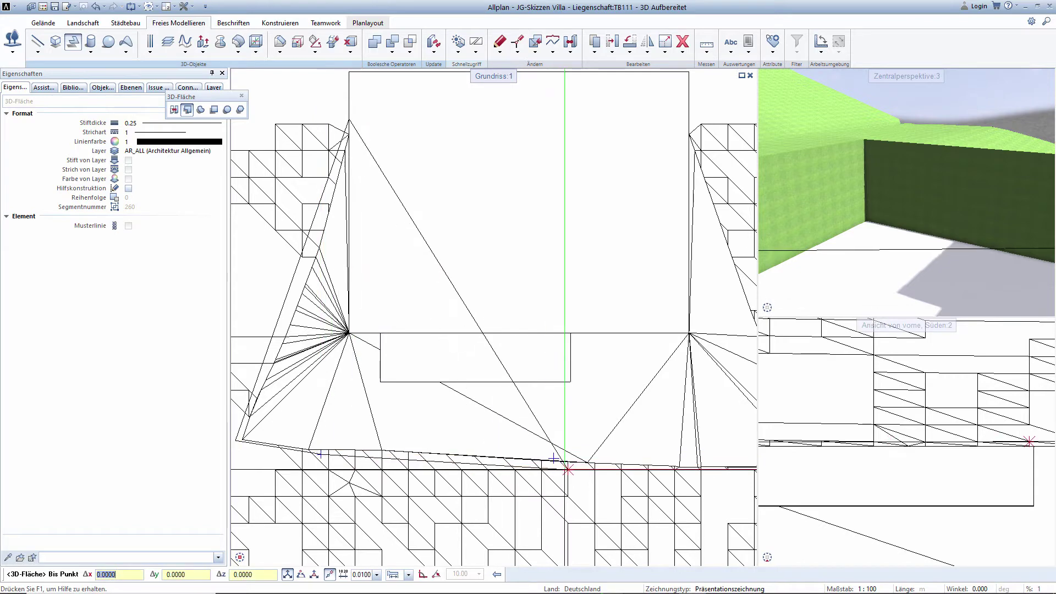
pyautogui.scroll(2, 578, 459)
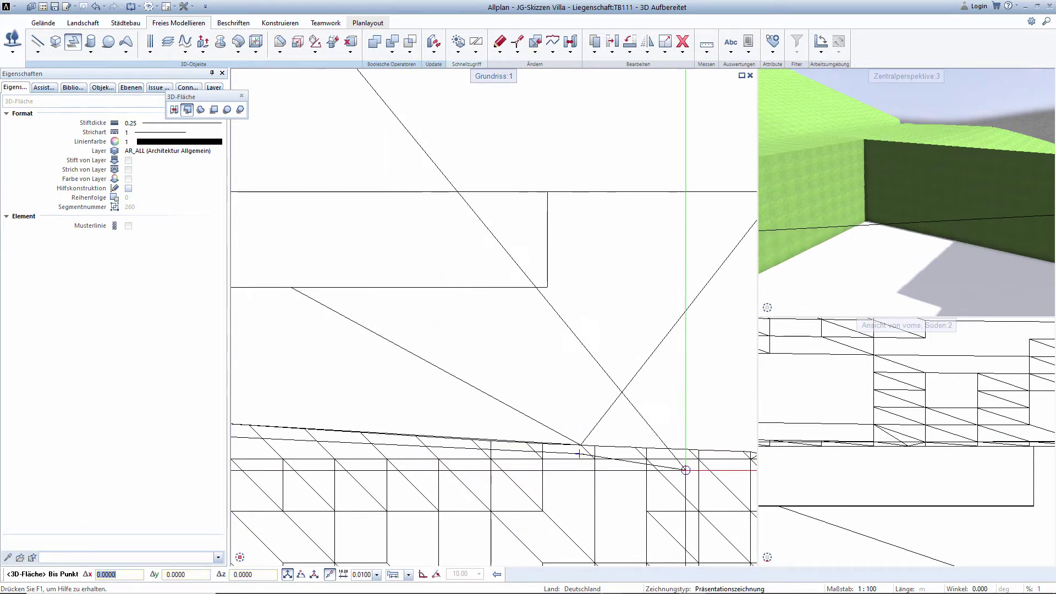
pyautogui.click(466, 454)
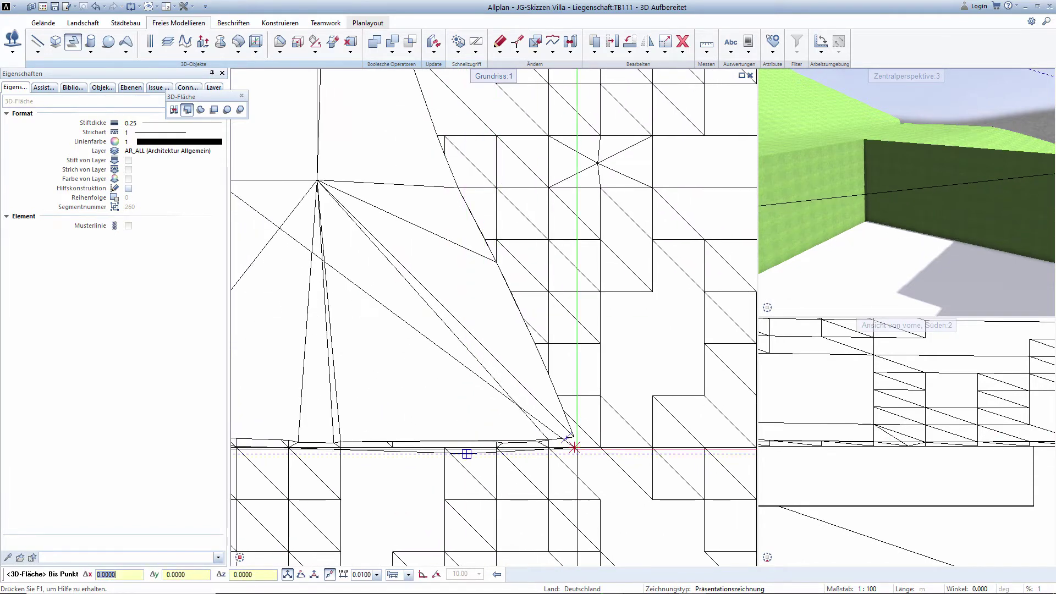
pyautogui.moveTo(444, 148)
pyautogui.mouseDown(button='middle')
pyautogui.moveTo(537, 393)
pyautogui.moveTo(534, 308)
pyautogui.moveTo(519, 302)
pyautogui.mouseUp(button='middle')
pyautogui.click(507, 292)
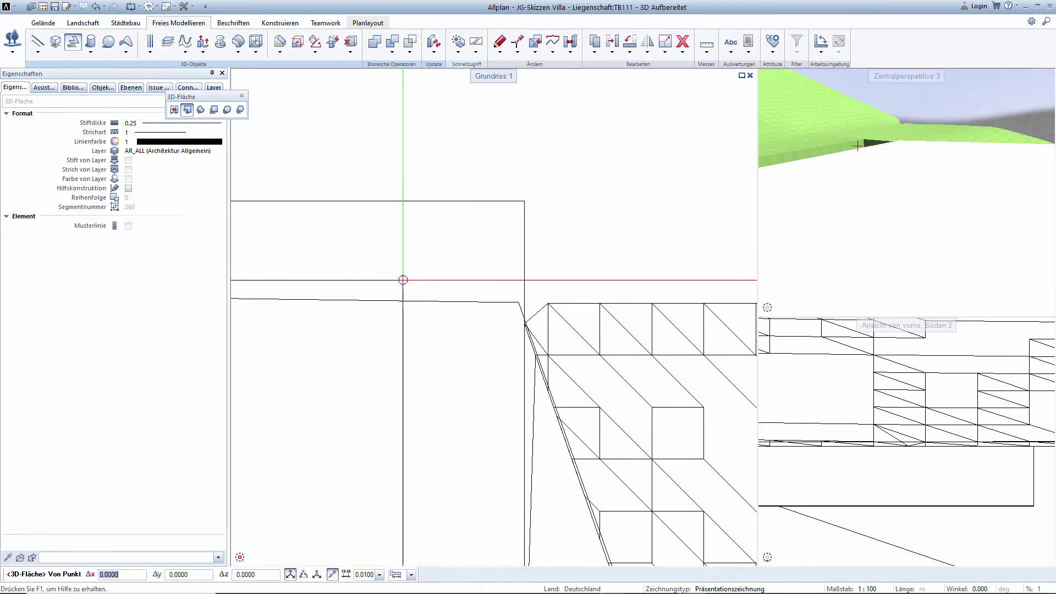
pyautogui.press('Escape')
pyautogui.scroll(-5, 443, 344)
pyautogui.scroll(-2, 412, 368)
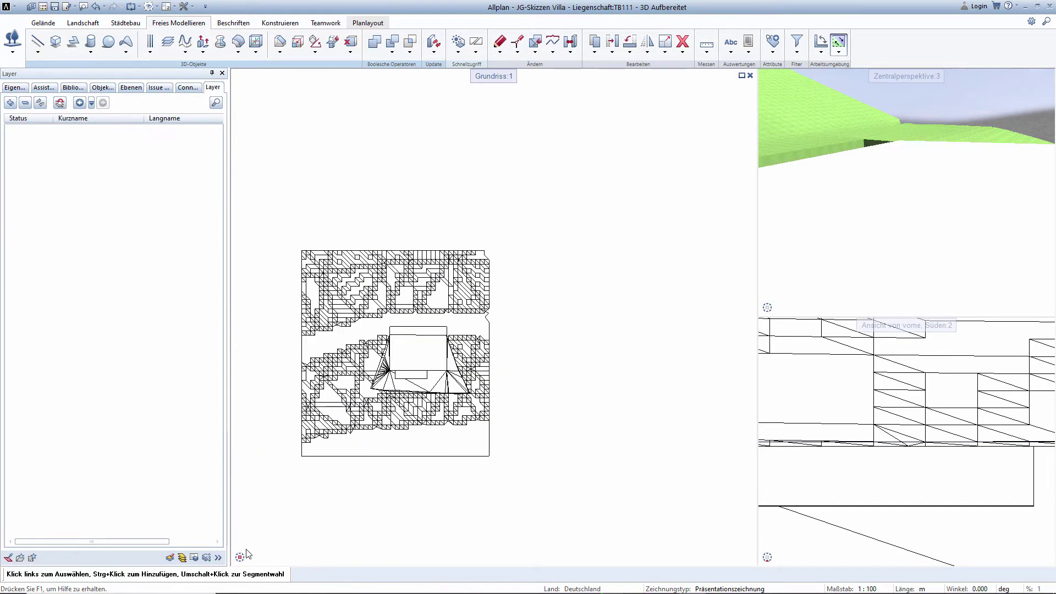
# - Switch to the southwest isometric view and extrude the house-area surface upward into a tall box
pyautogui.click(253, 528)
pyautogui.scroll(3, 505, 297)
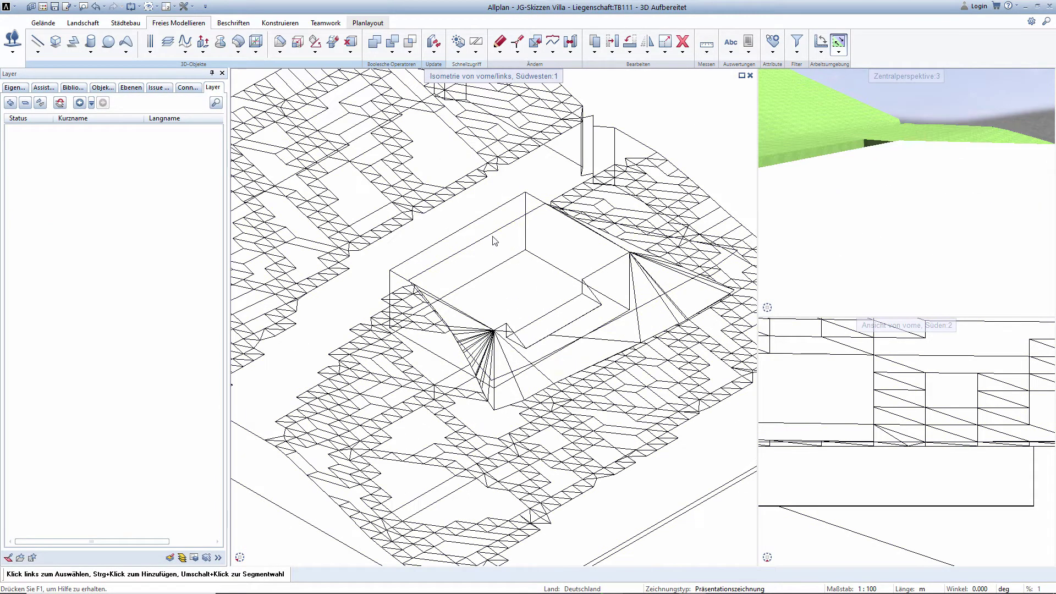
pyautogui.click(203, 48)
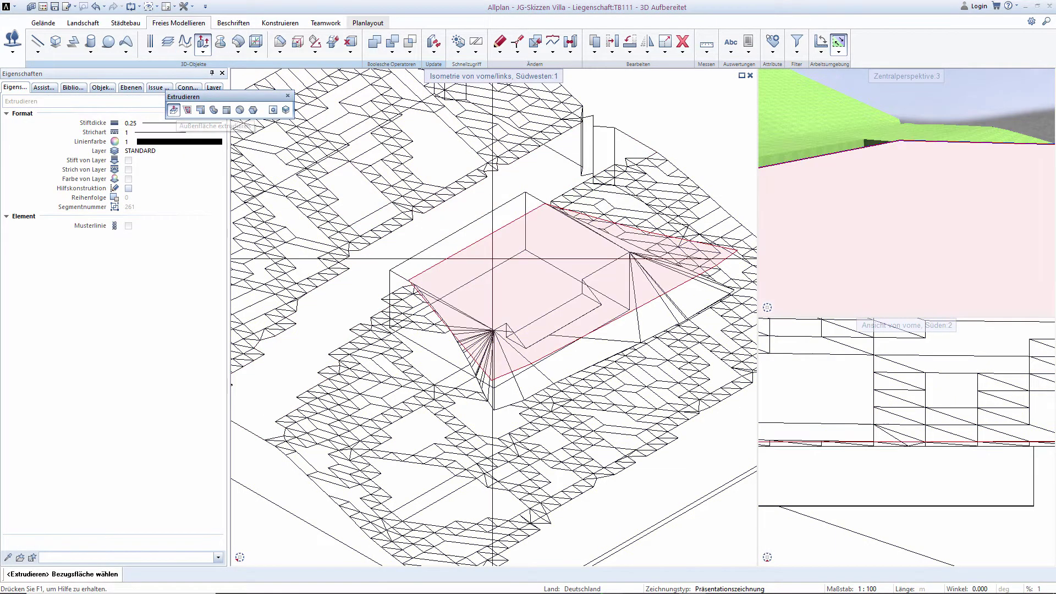
pyautogui.click(553, 281)
pyautogui.scroll(-3, 553, 281)
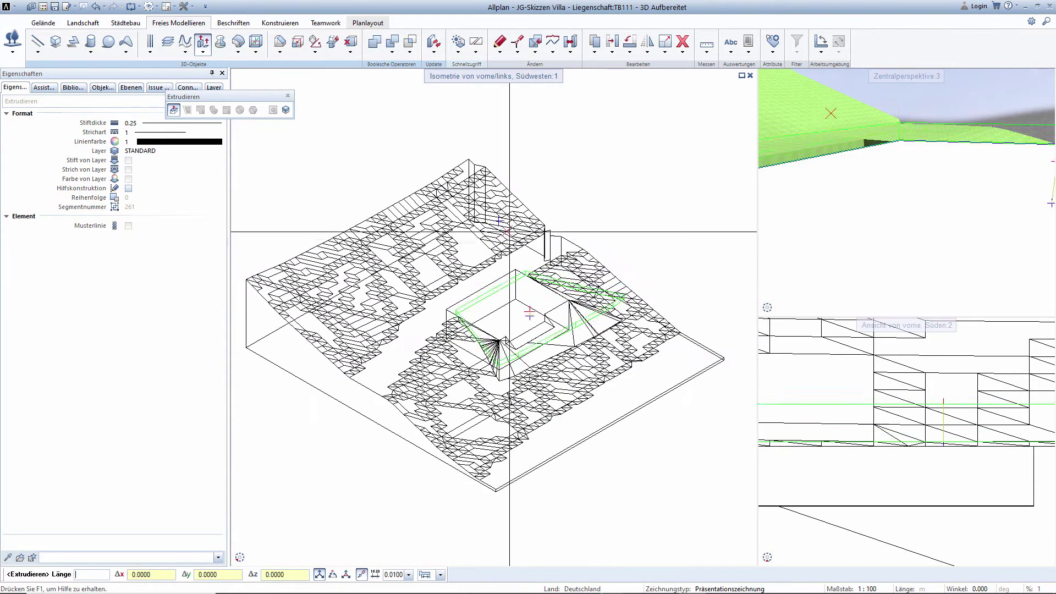
pyautogui.click(553, 140)
pyautogui.press('Escape')
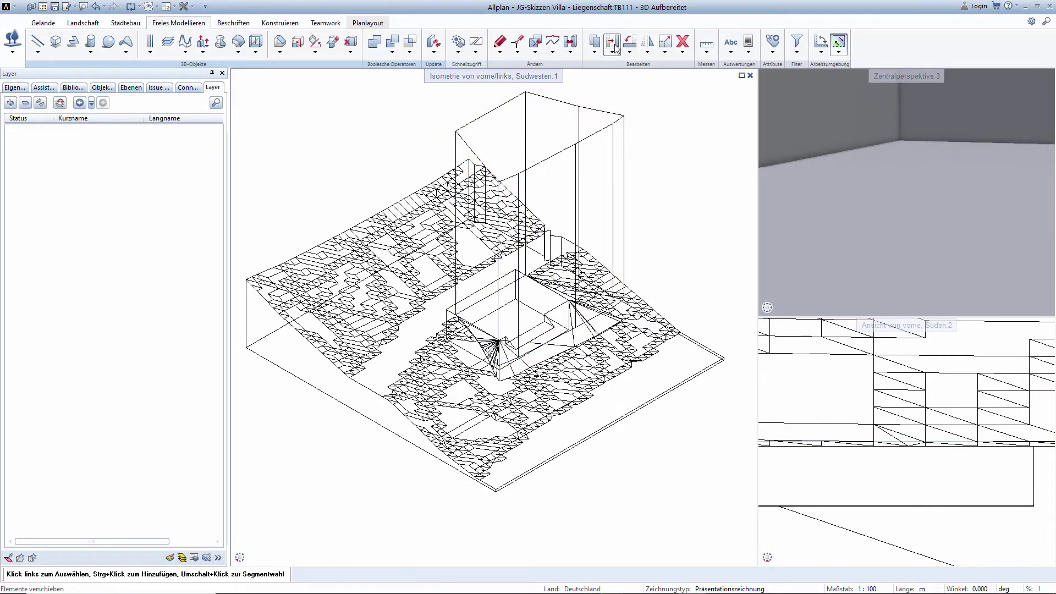
# - Move the extruded box downward into the terrain
pyautogui.click(612, 43)
pyautogui.click(517, 168)
pyautogui.click(703, 166)
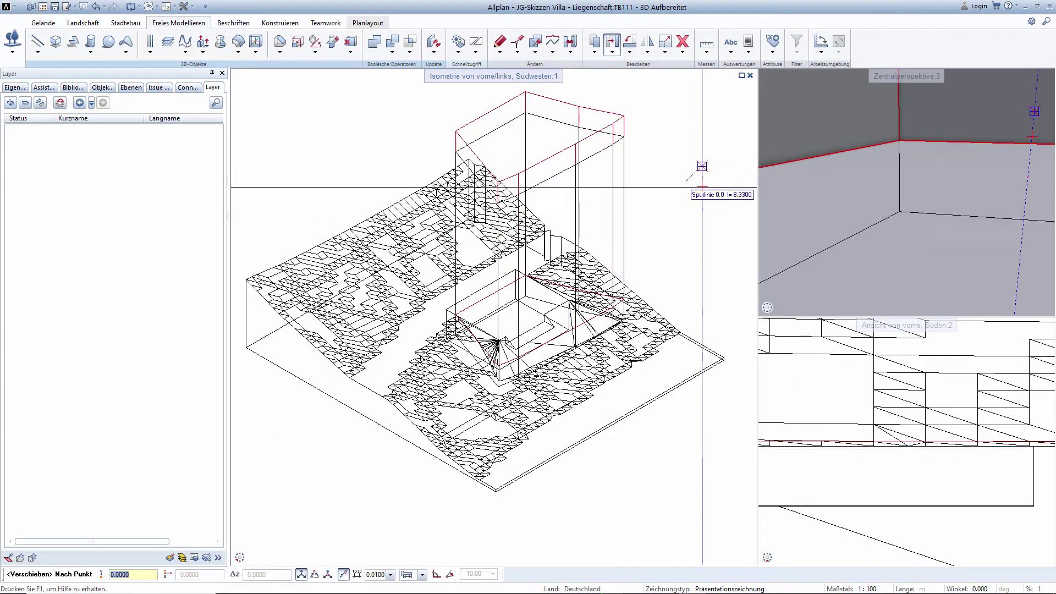
pyautogui.click(703, 250)
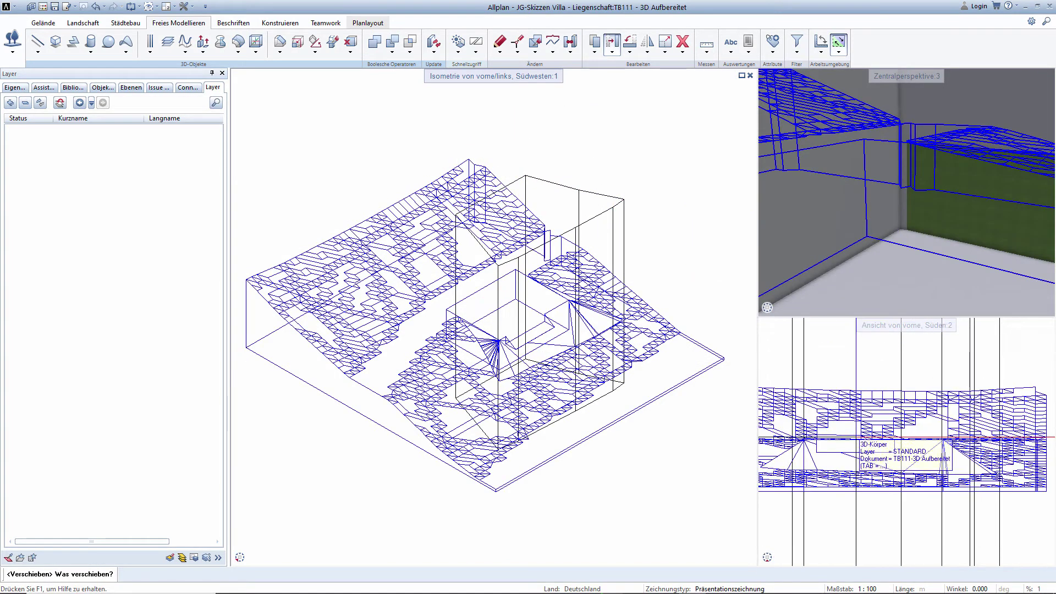
pyautogui.press('Escape')
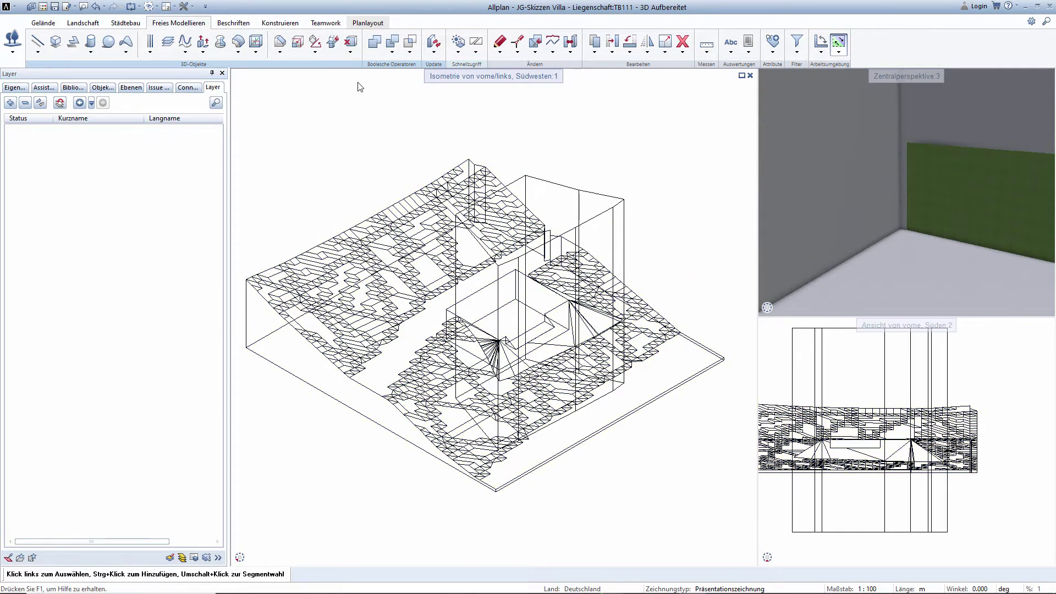
# - Intersect the terrain mesh with the house block, keeping only their shared volume
pyautogui.click(393, 54)
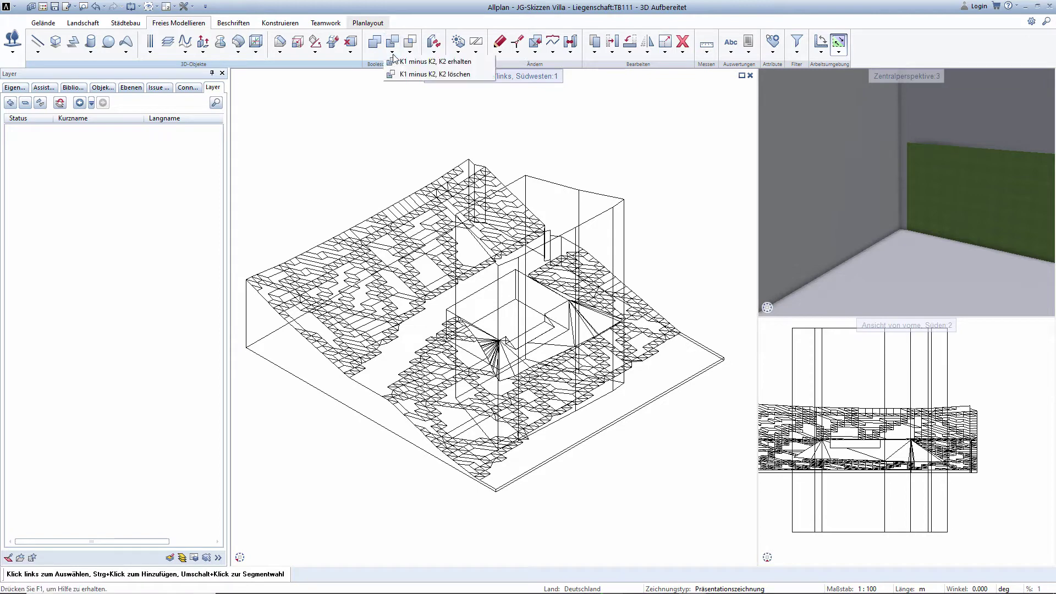
pyautogui.click(393, 55)
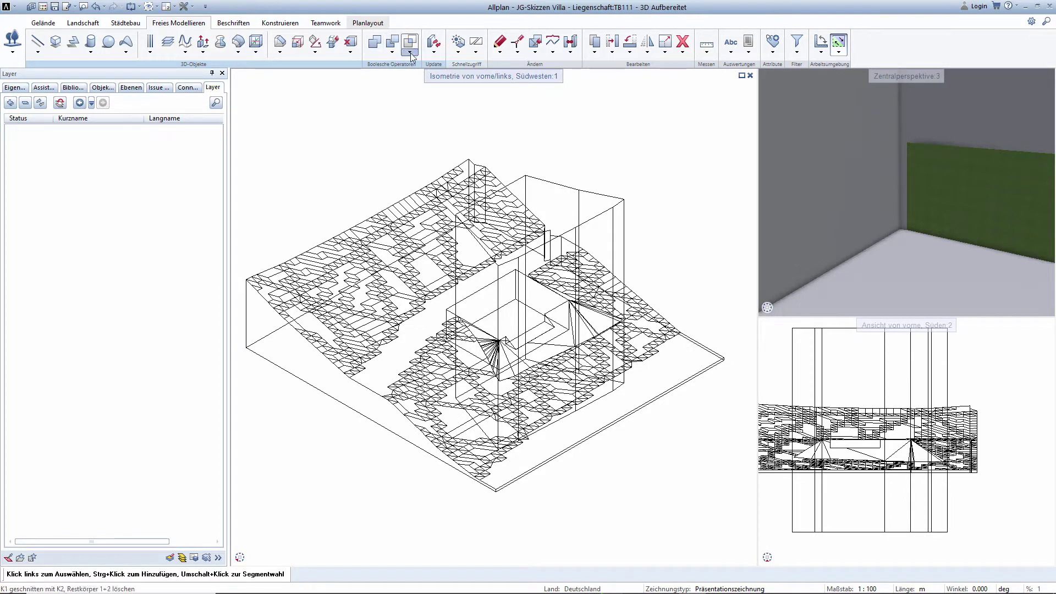
pyautogui.click(411, 55)
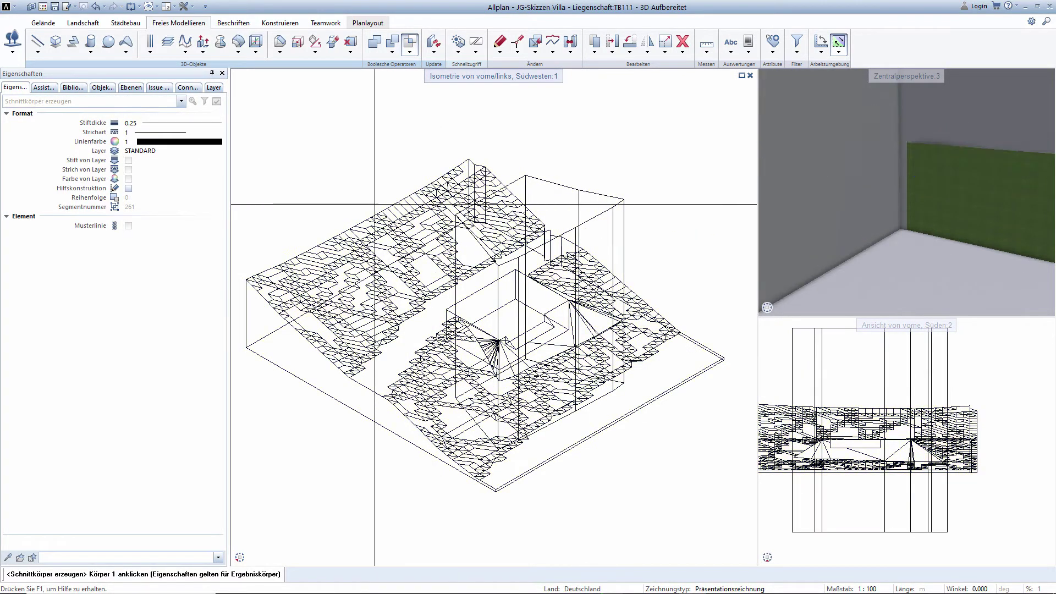
pyautogui.click(420, 195)
pyautogui.click(578, 171)
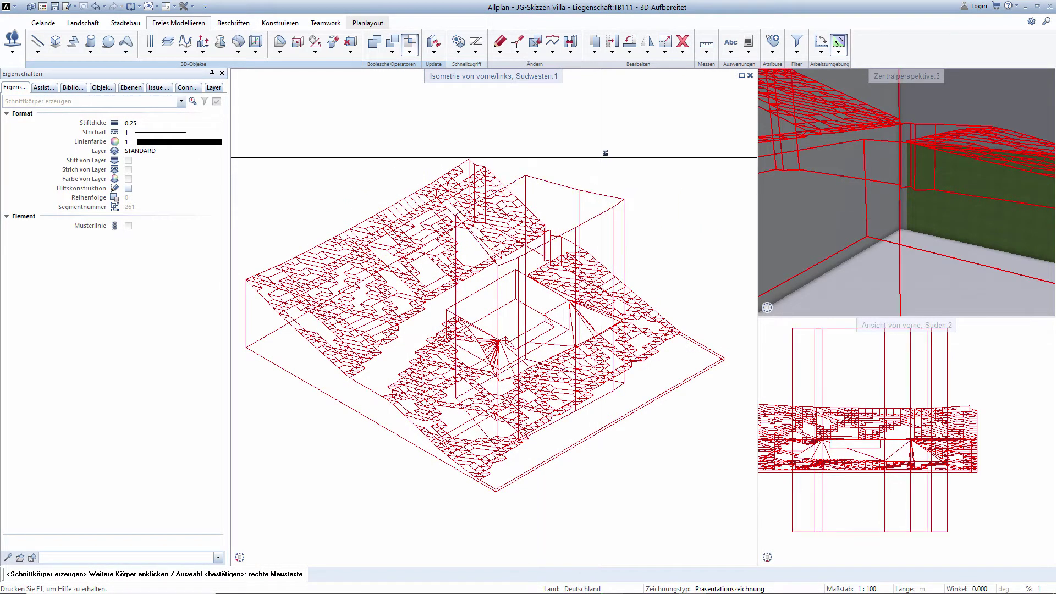
pyautogui.rightClick(601, 157)
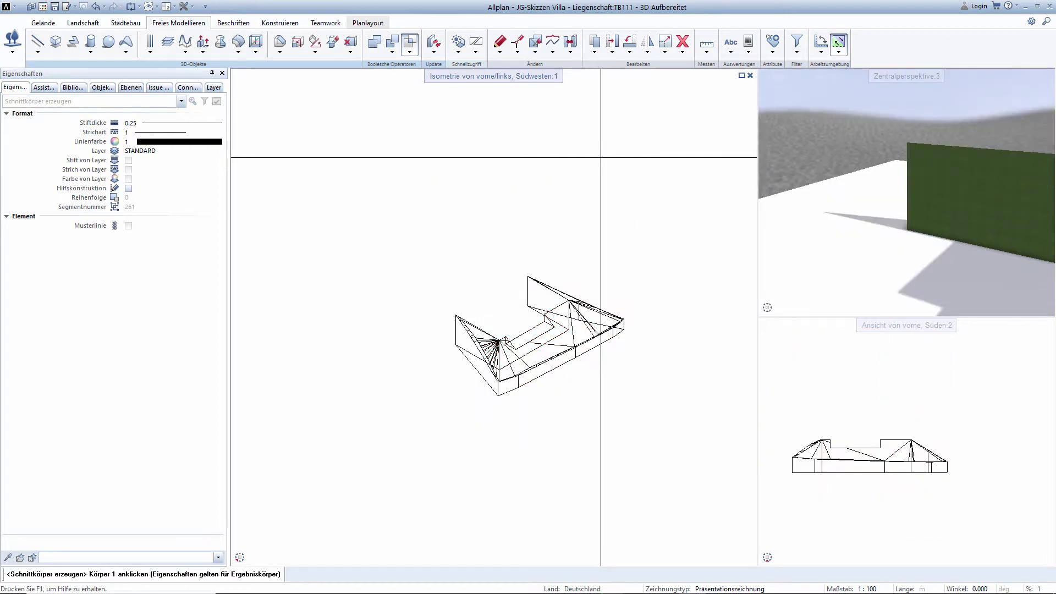
pyautogui.press('Escape')
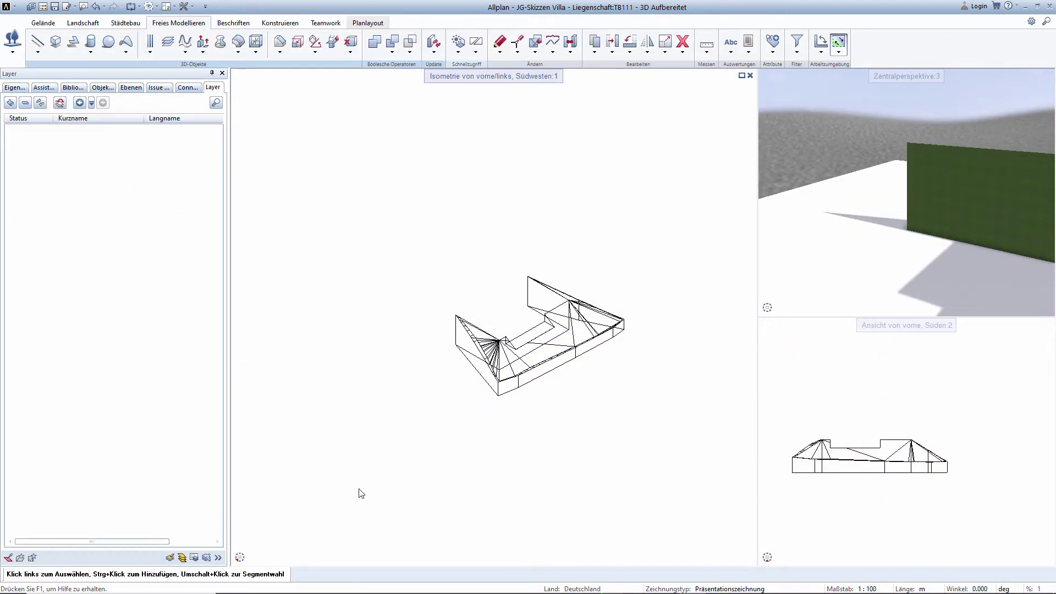
# - Orbit closer over the result and bring up the project's drawing-file structure
pyautogui.moveTo(910, 245); pyautogui.dragTo(897, 165, button='middle')
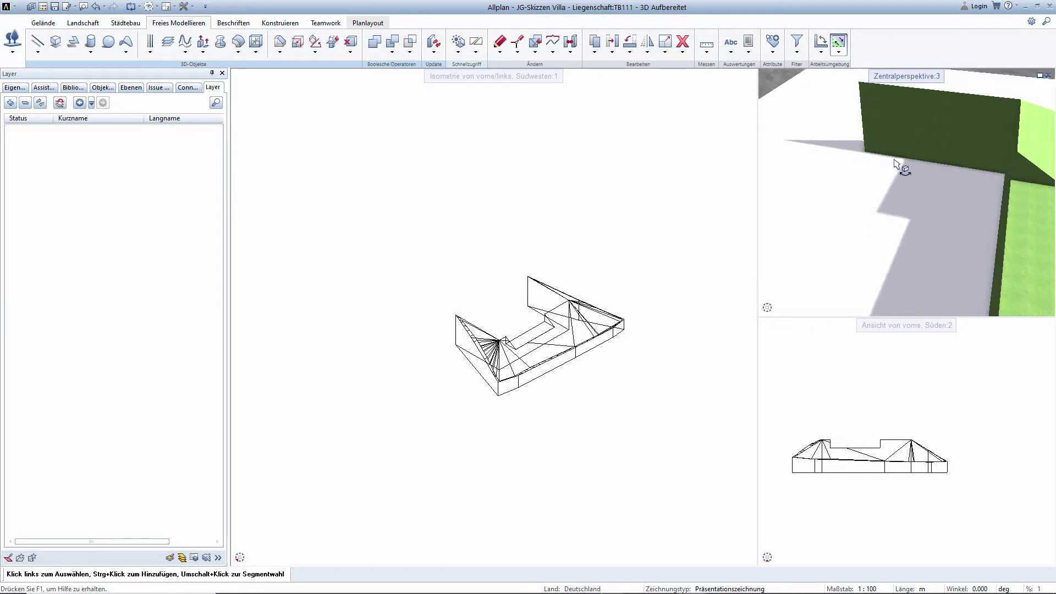
pyautogui.scroll(-5, 894, 164)
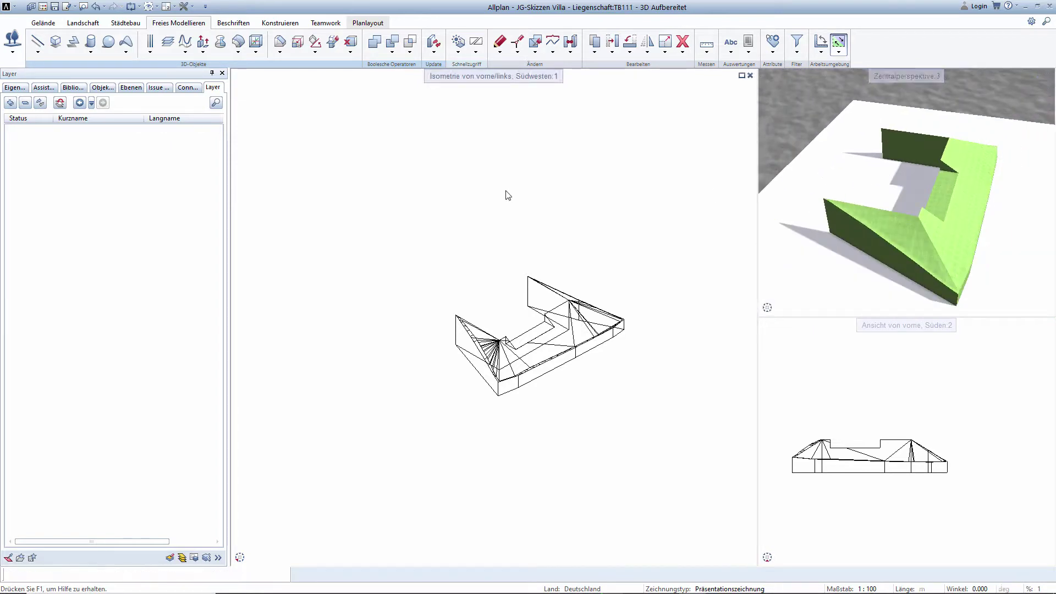
pyautogui.press('F2')
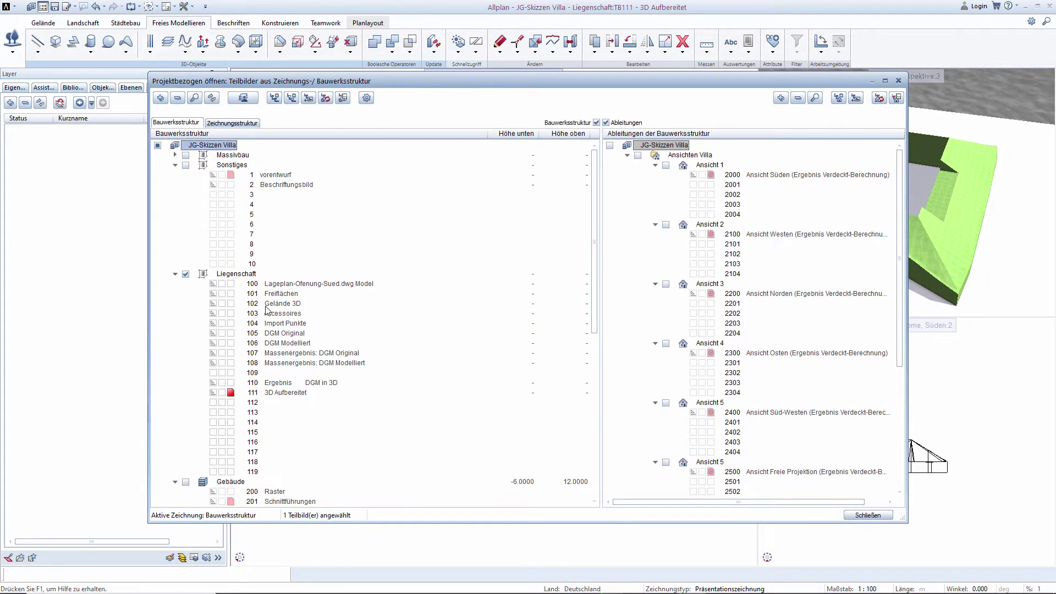
# - Delete everything, the terrain box, from drawing 102 Gelände 3D
pyautogui.doubleClick(266, 306)
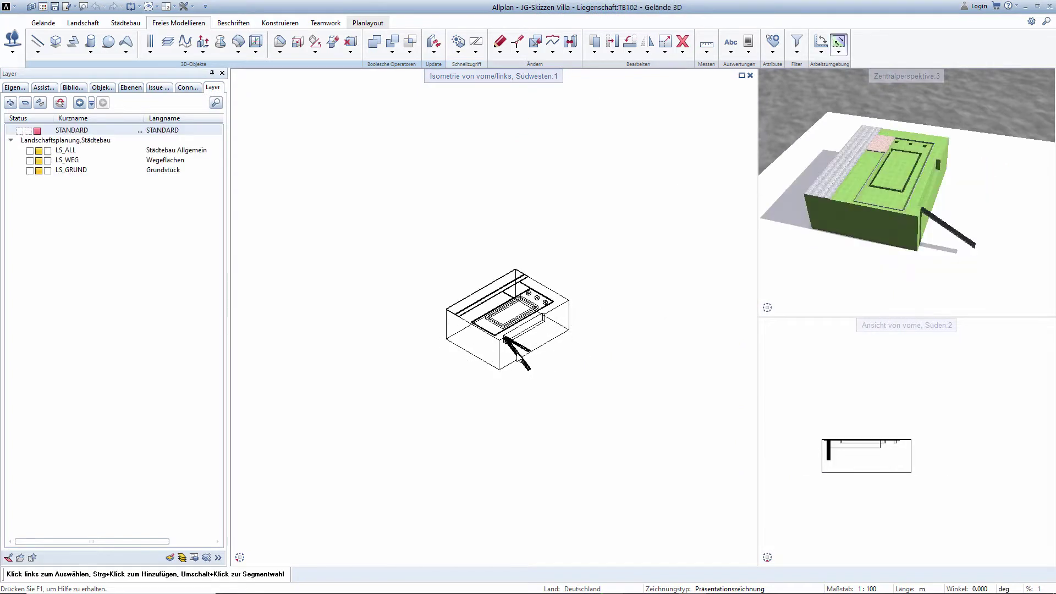
pyautogui.scroll(2, 550, 338)
pyautogui.hotkey('ctrl', 'a')
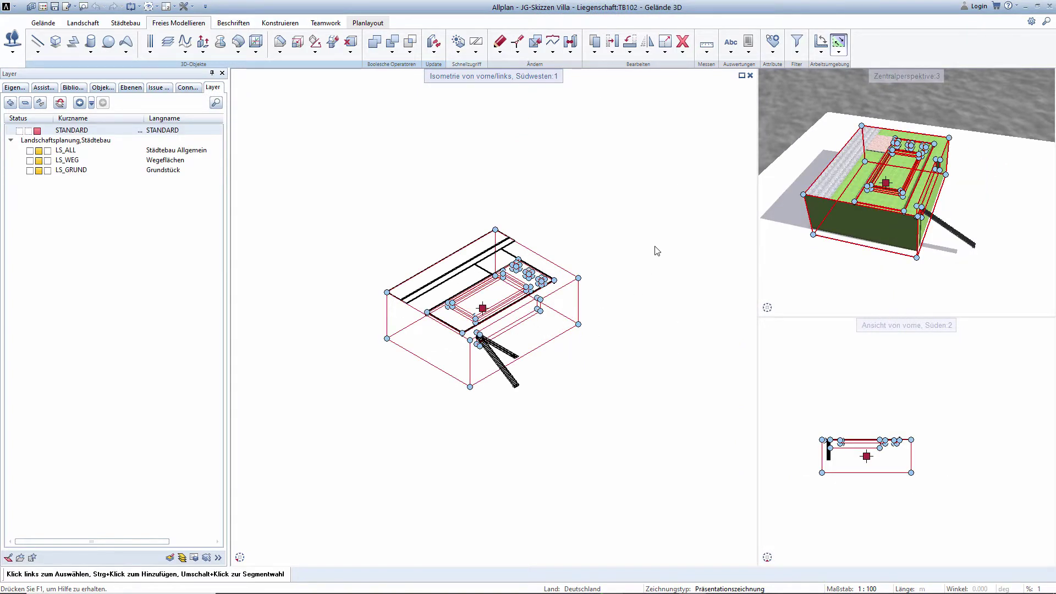
pyautogui.press('Delete')
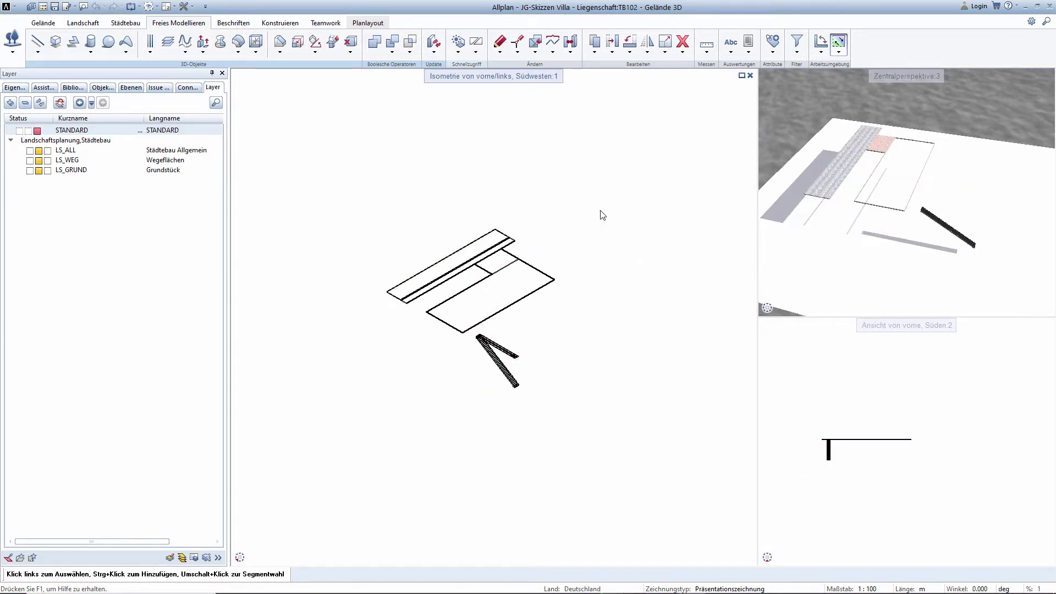
# - Switch to drawing 111 3D Aufbereitet and check the building and pool block
pyautogui.press('F2')
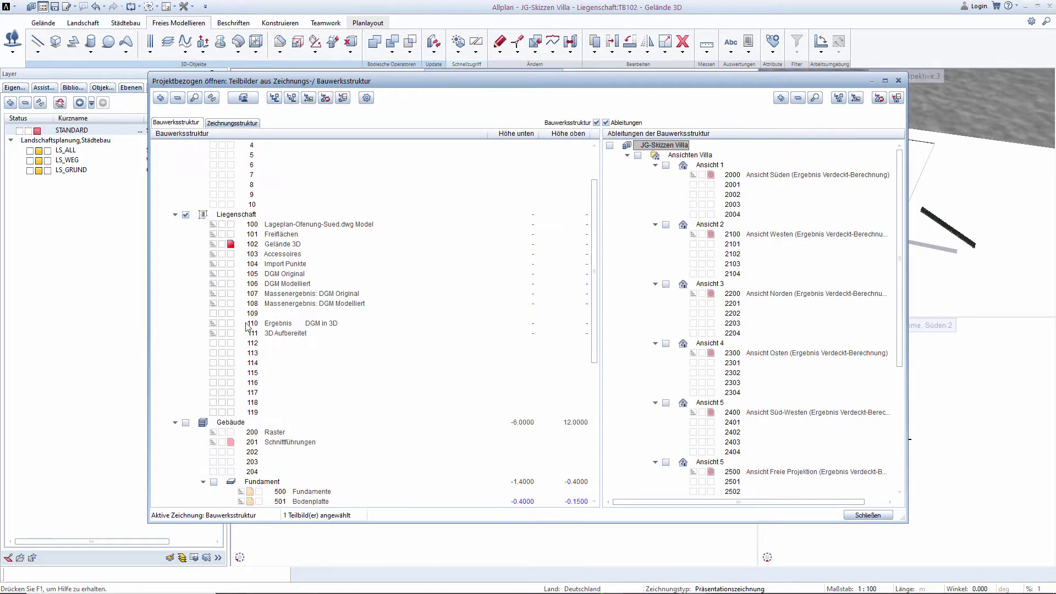
pyautogui.doubleClick(251, 334)
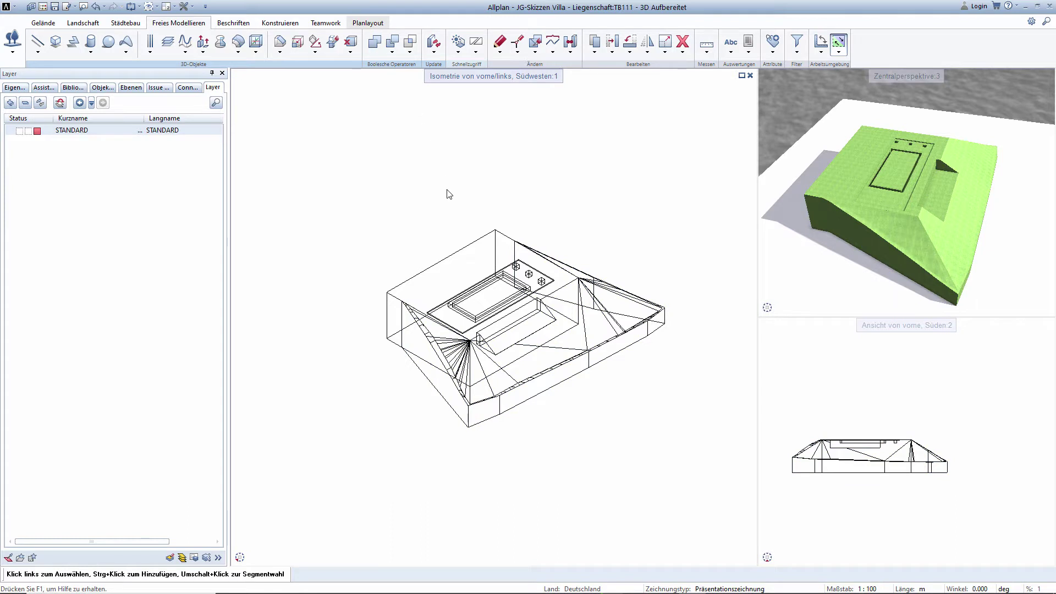
pyautogui.click(433, 263)
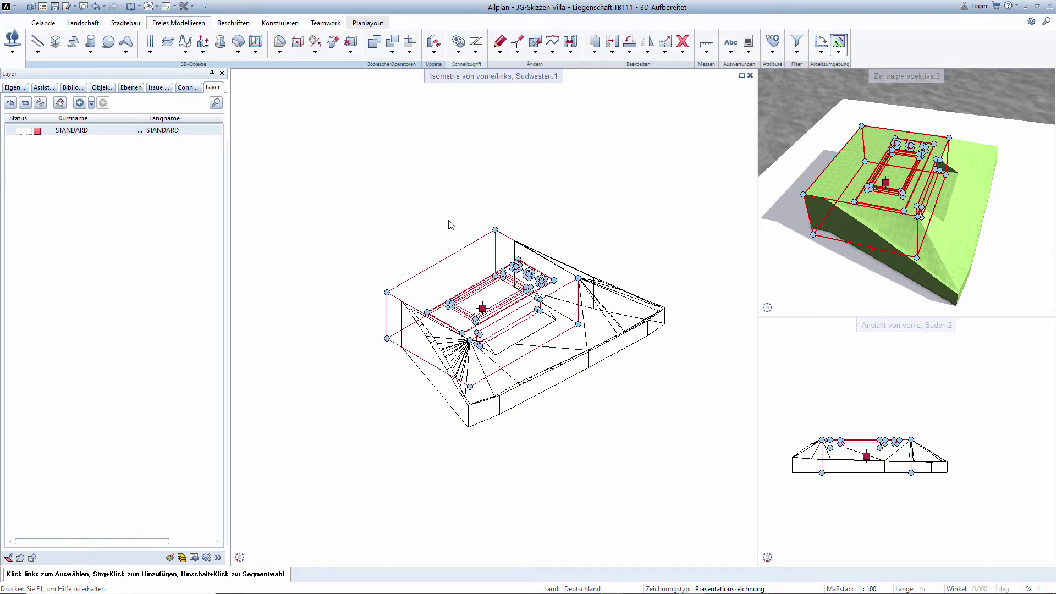
pyautogui.press('Escape')
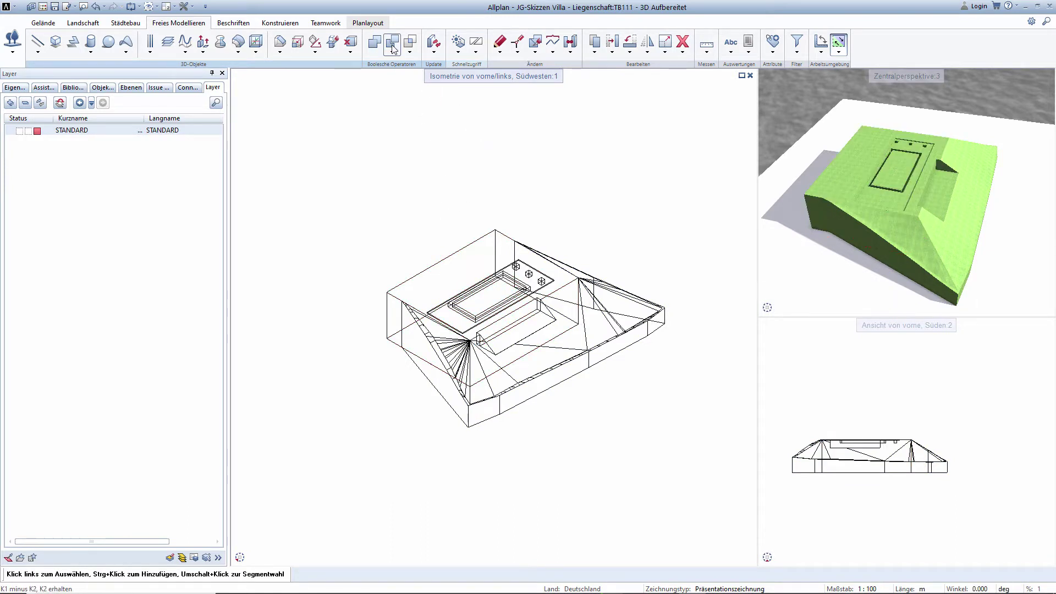
# - Unite the terrain piece and the pool block into a single body
pyautogui.click(374, 42)
pyautogui.click(484, 245)
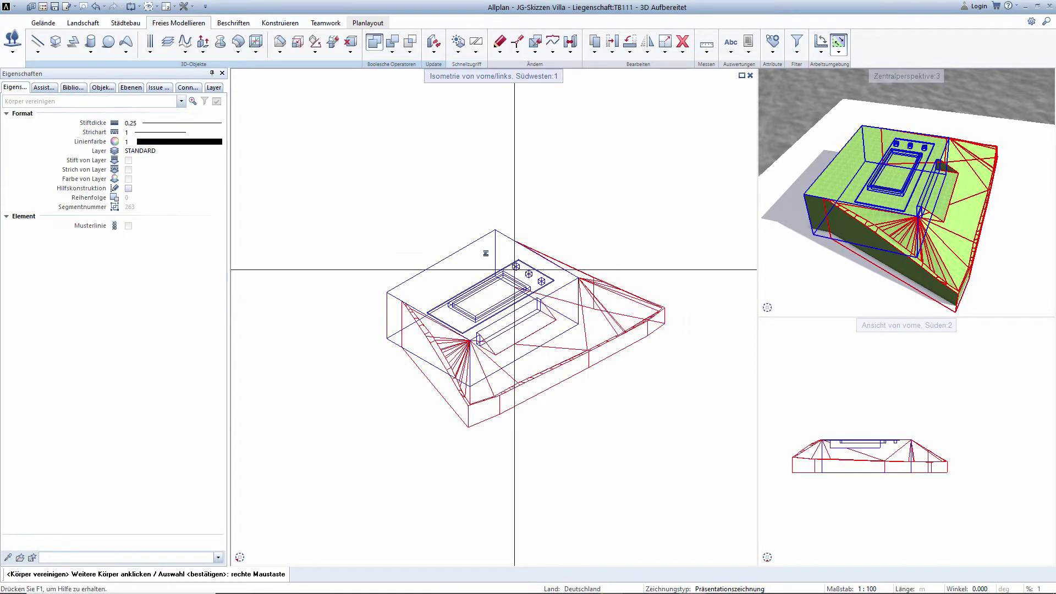
pyautogui.rightClick(374, 223)
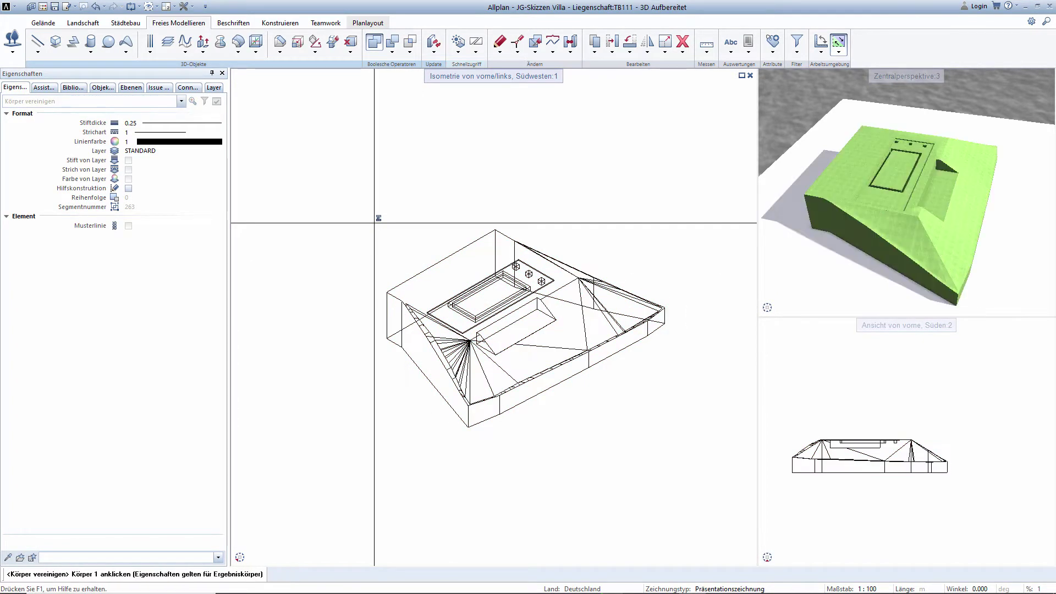
pyautogui.press('Escape')
pyautogui.moveTo(897, 253); pyautogui.dragTo(951, 220)
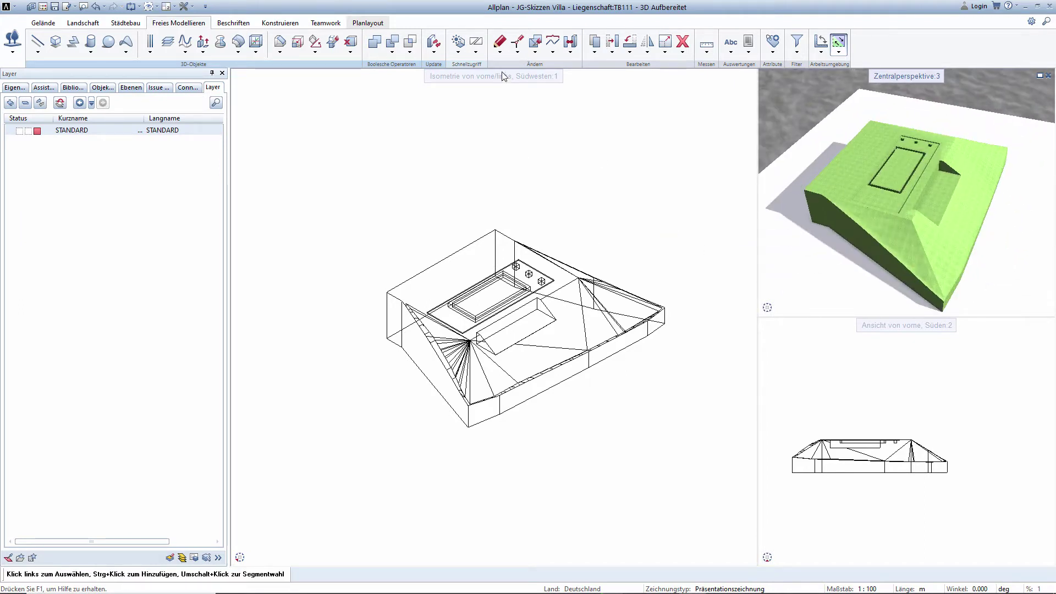
# - Give the united body line colour pen 77 and reopen the drawing-file structure
pyautogui.click(499, 41)
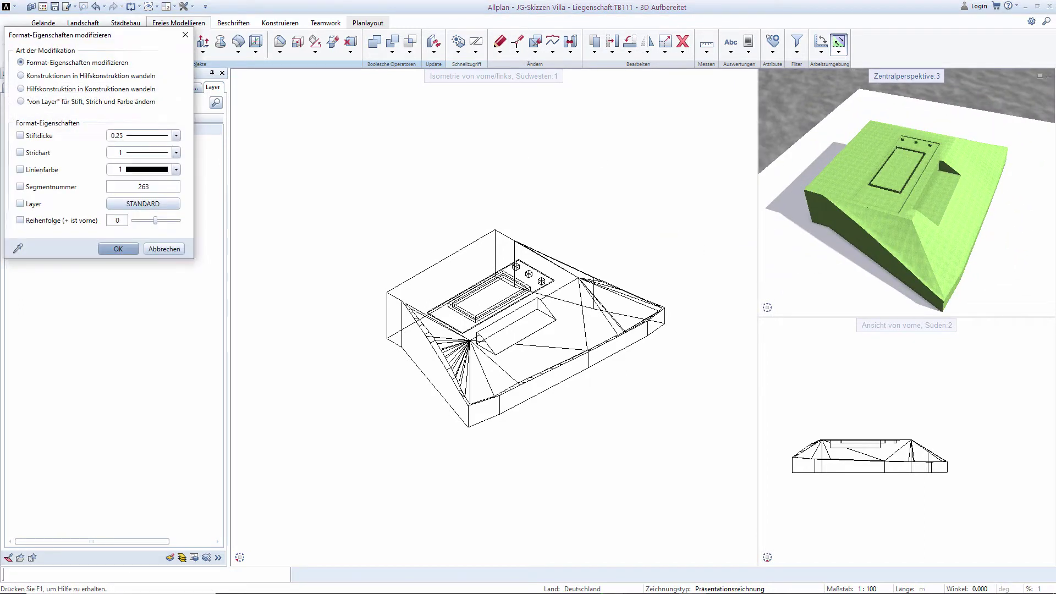
pyautogui.click(42, 170)
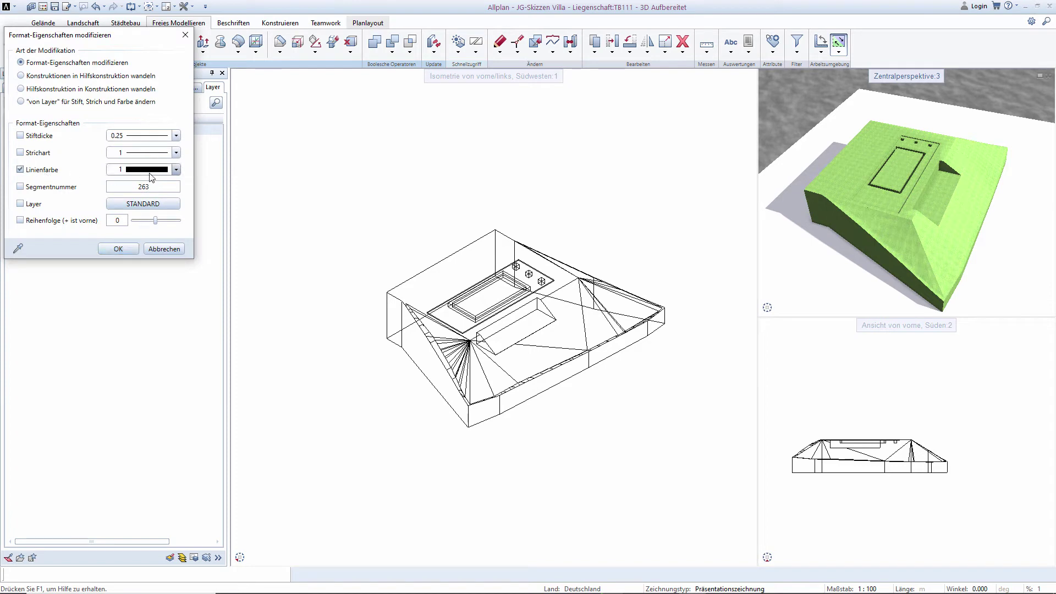
pyautogui.click(176, 170)
pyautogui.moveTo(178, 195); pyautogui.dragTo(177, 240)
pyautogui.click(146, 277)
pyautogui.click(118, 249)
pyautogui.click(495, 358)
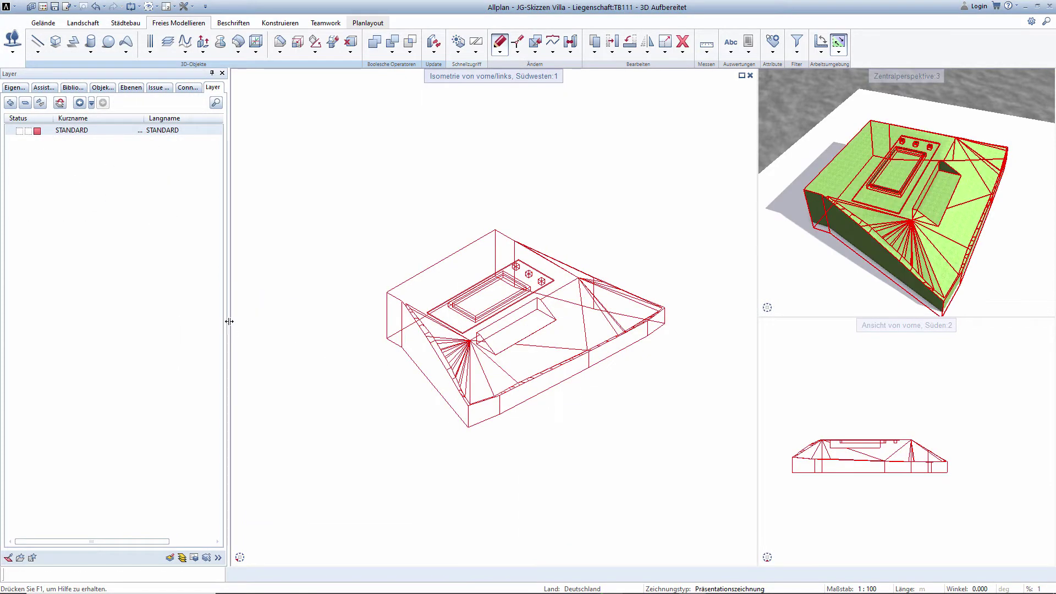
pyautogui.press('Escape')
pyautogui.press('F2')
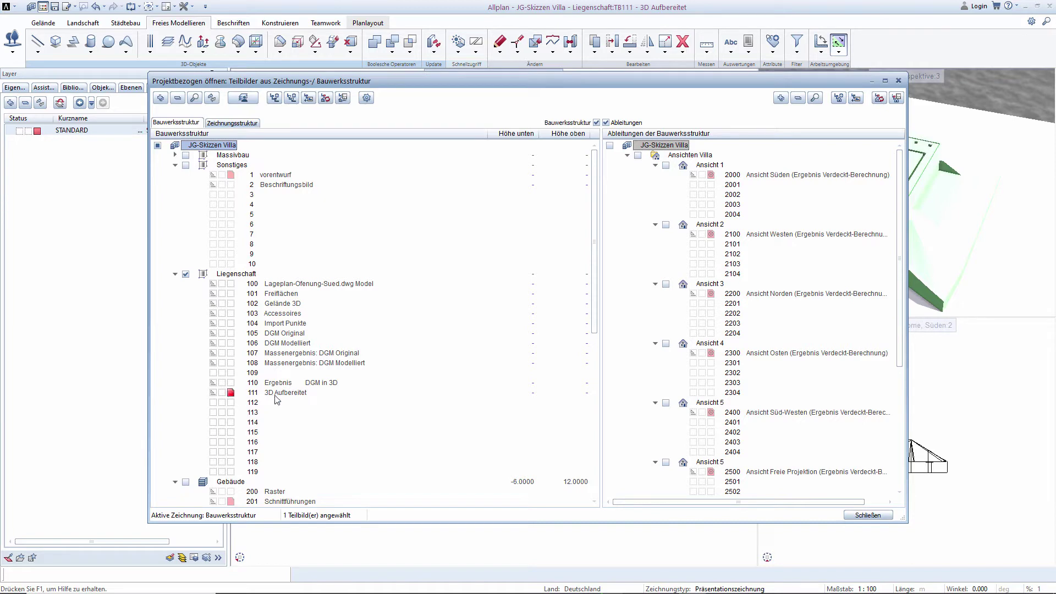
# - Check the empty drawing 112, then window-select the united terrain model in drawing 111
pyautogui.doubleClick(254, 403)
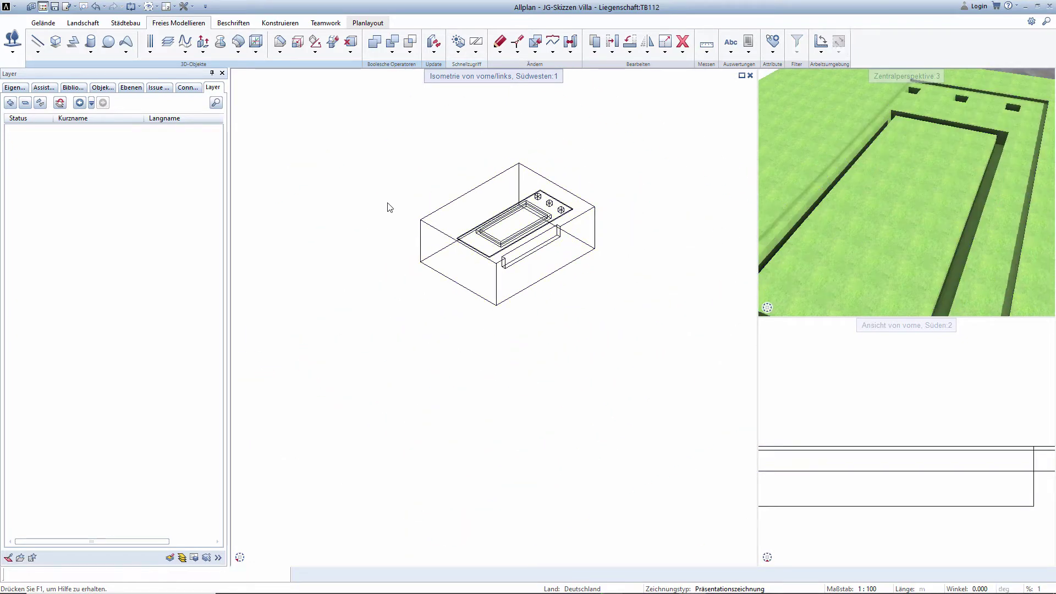
pyautogui.press('F2')
pyautogui.doubleClick(268, 392)
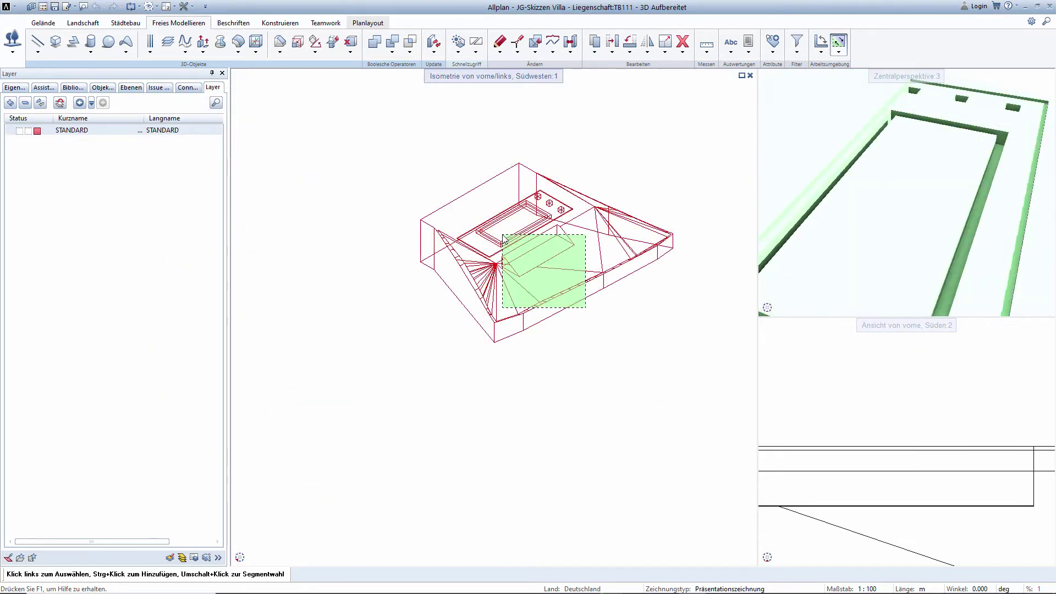
pyautogui.moveTo(588, 312); pyautogui.dragTo(502, 200)
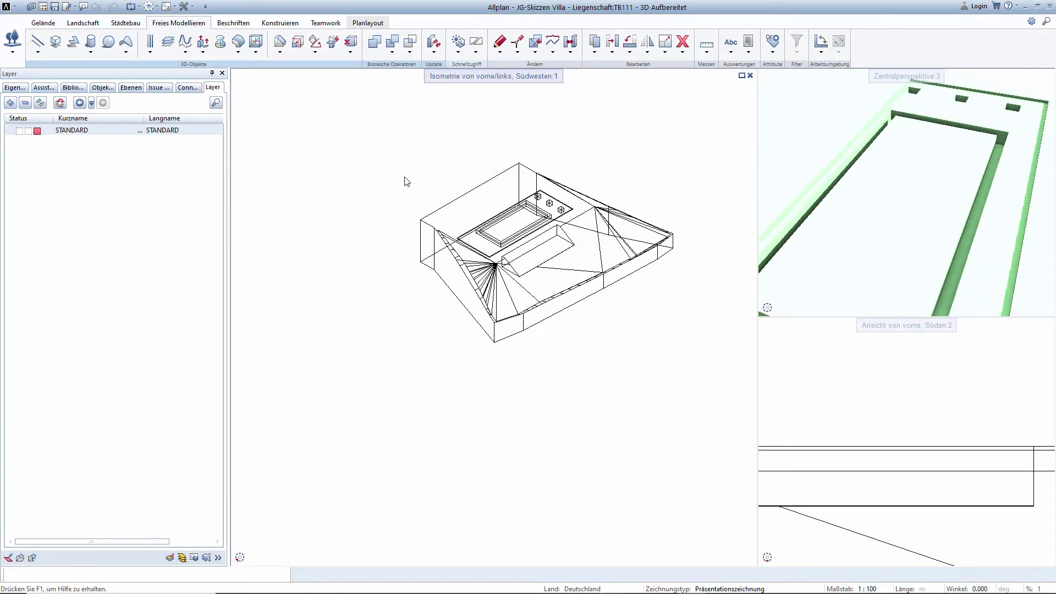
# - Make drawing 102 Gelände 3D current and orbit to view the whole terrain
pyautogui.press('F2')
pyautogui.doubleClick(267, 305)
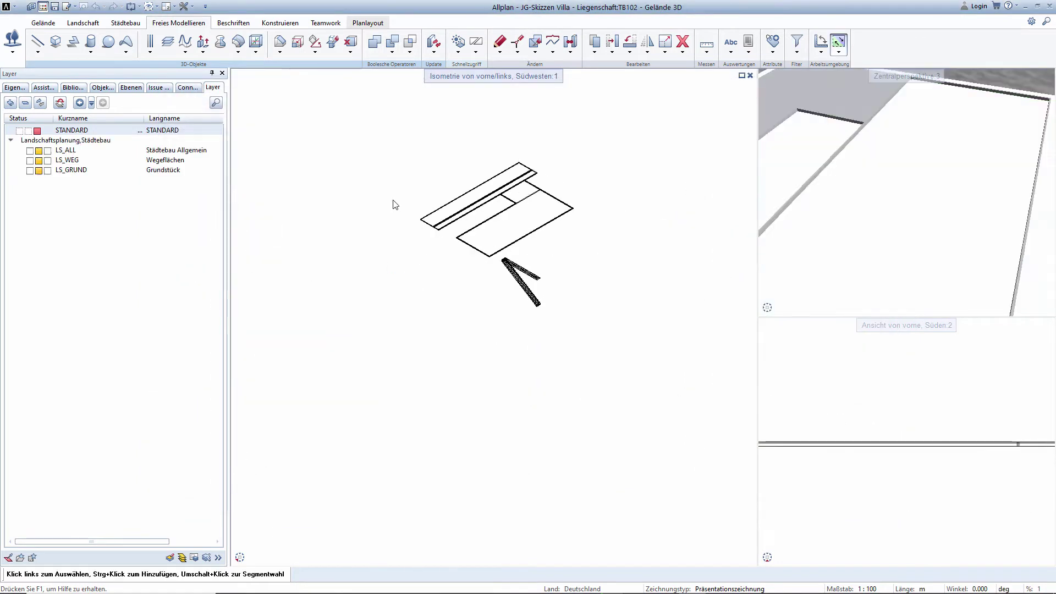
pyautogui.press('Escape')
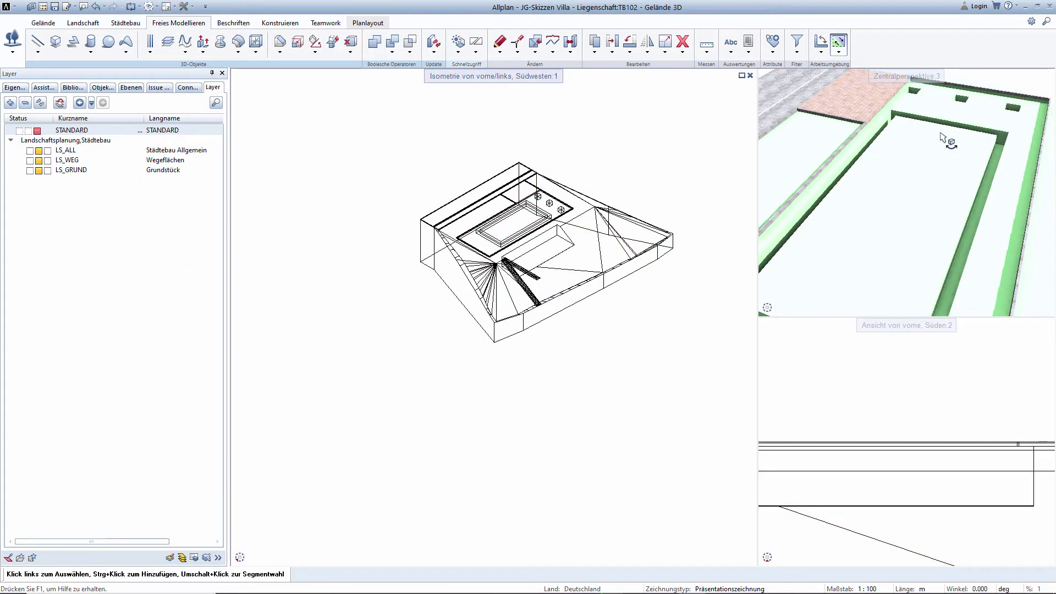
pyautogui.keyDown('shift'); pyautogui.moveTo(946, 140); pyautogui.dragTo(841, 134, button='middle'); pyautogui.keyUp('shift')
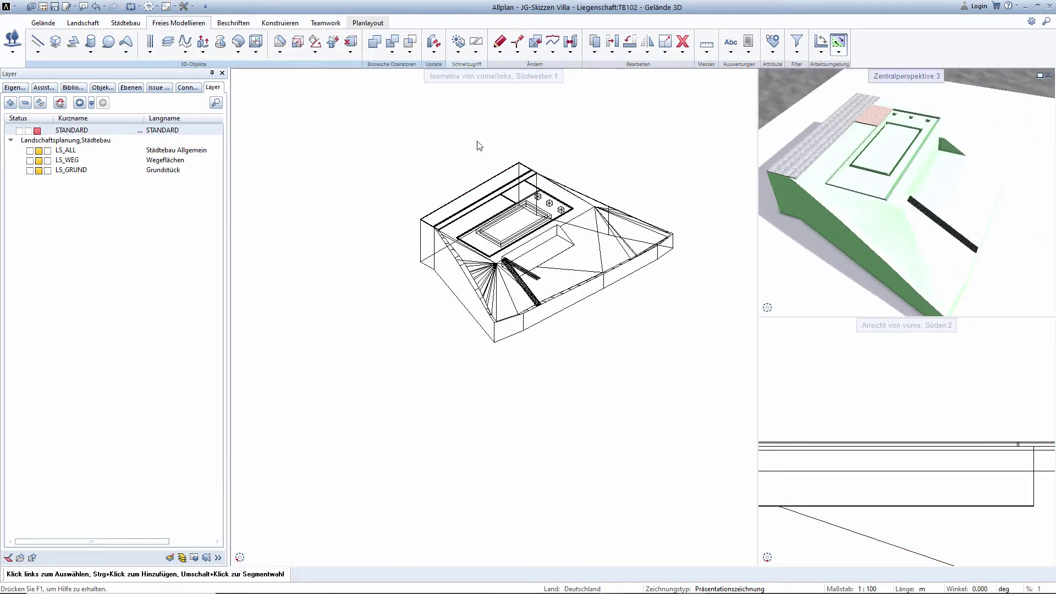
pyautogui.press('F2')
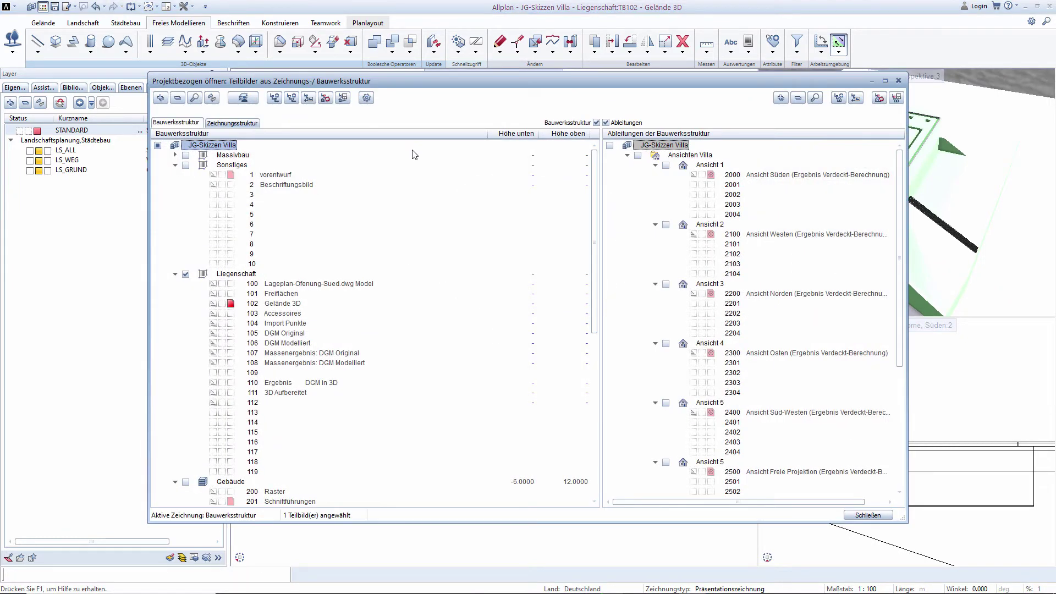
# - Load the Modell Pool favourite selection and deselect drawing 110 Ergebnis DGM in 3D
pyautogui.rightClick(407, 237)
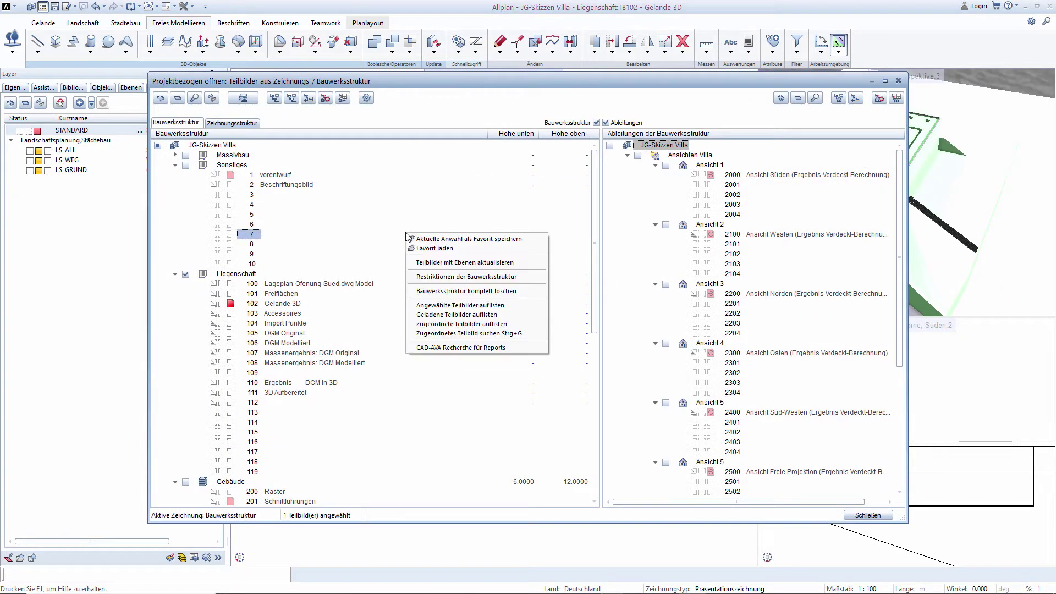
pyautogui.click(434, 248)
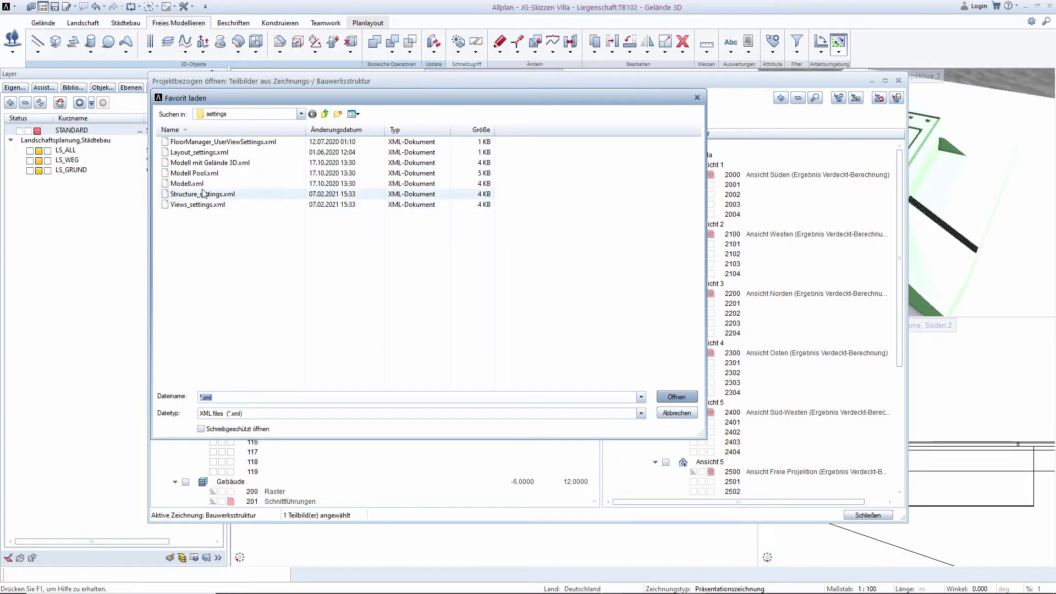
pyautogui.click(202, 174)
pyautogui.click(674, 396)
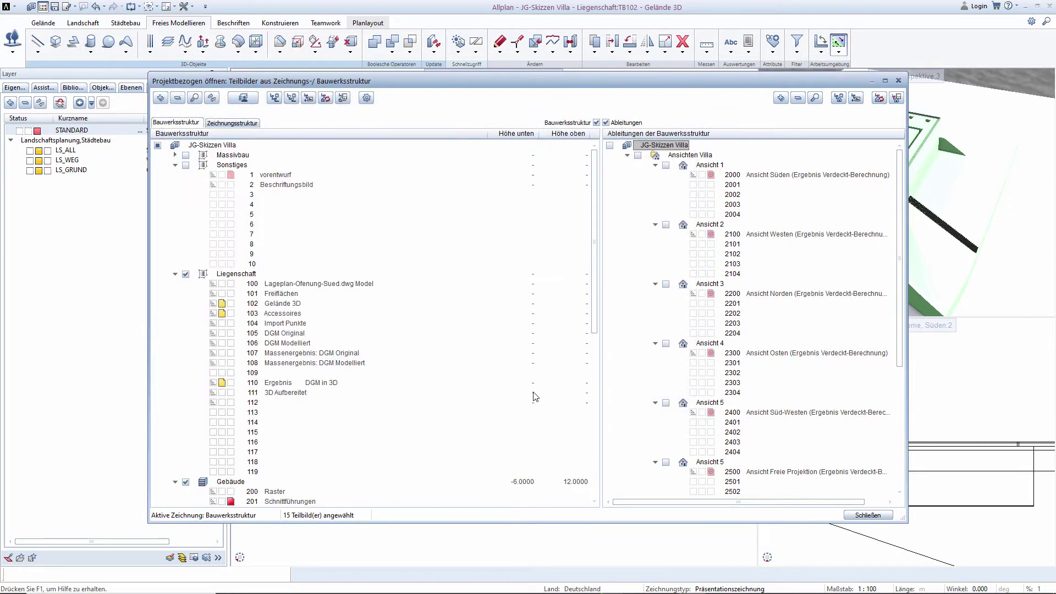
pyautogui.click(224, 386)
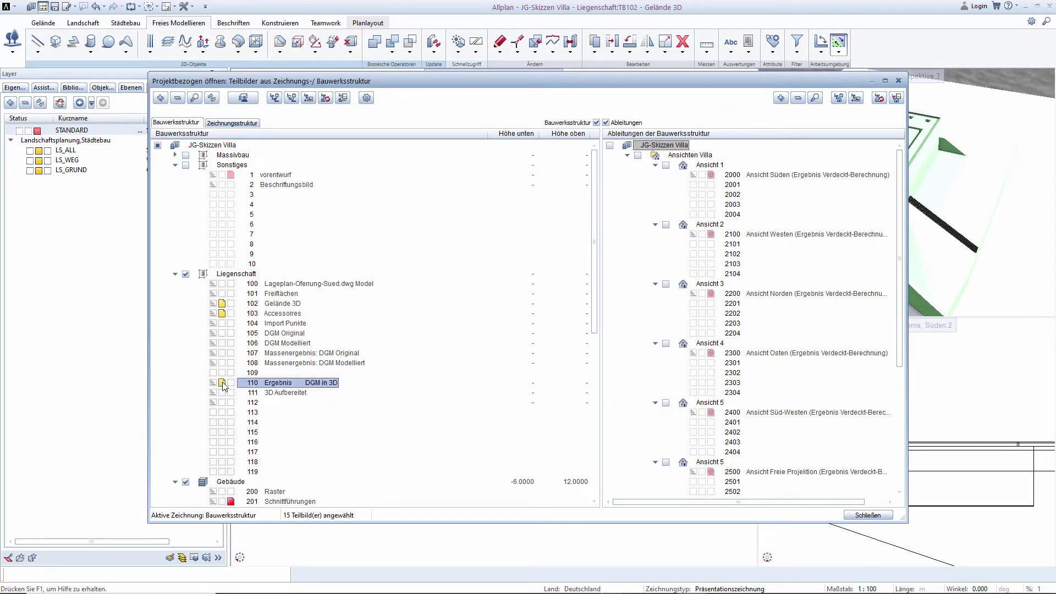
# - Overwrite Modell Pool.xml with the current selection and load the chosen drawings
pyautogui.rightClick(445, 336)
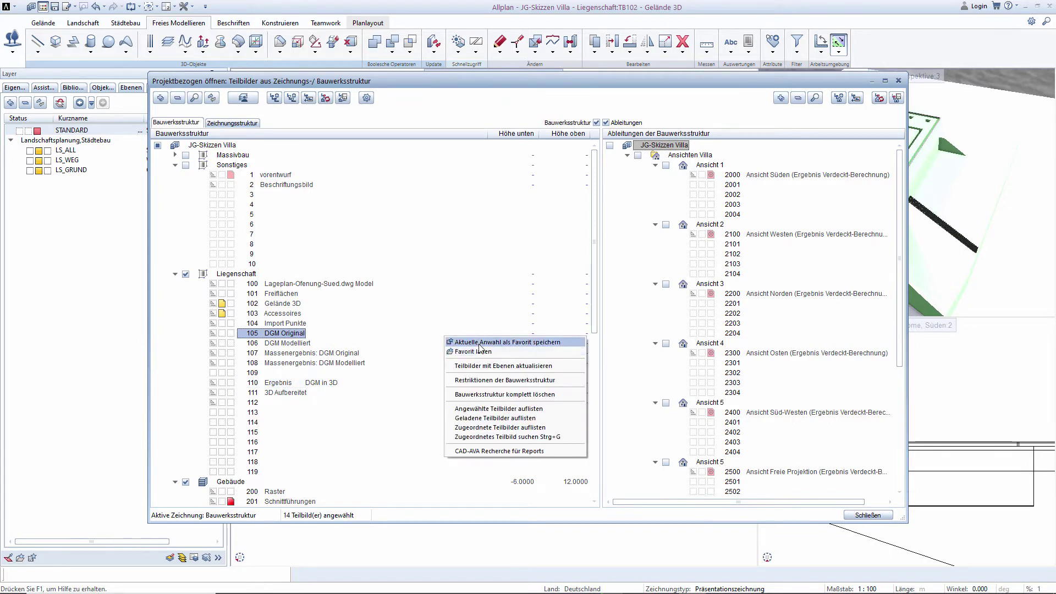
pyautogui.click(484, 342)
pyautogui.click(201, 173)
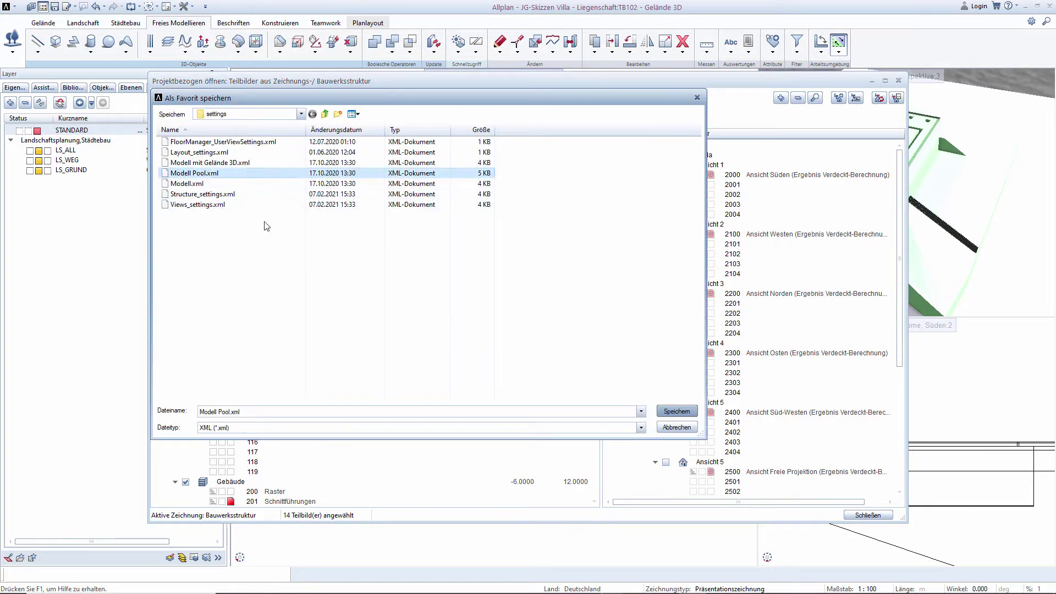
pyautogui.click(684, 416)
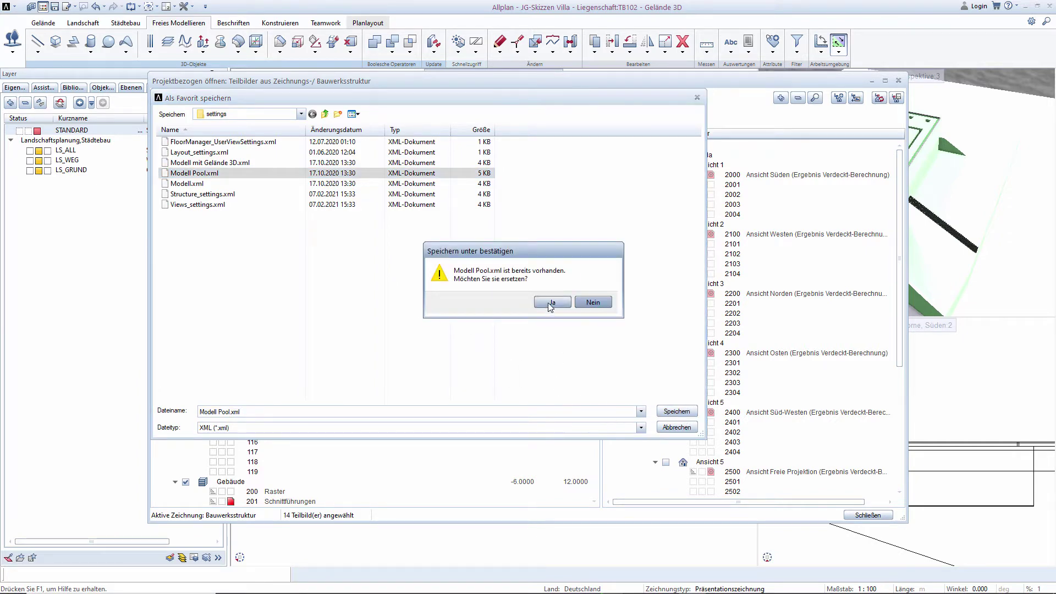
pyautogui.click(551, 303)
pyautogui.click(846, 512)
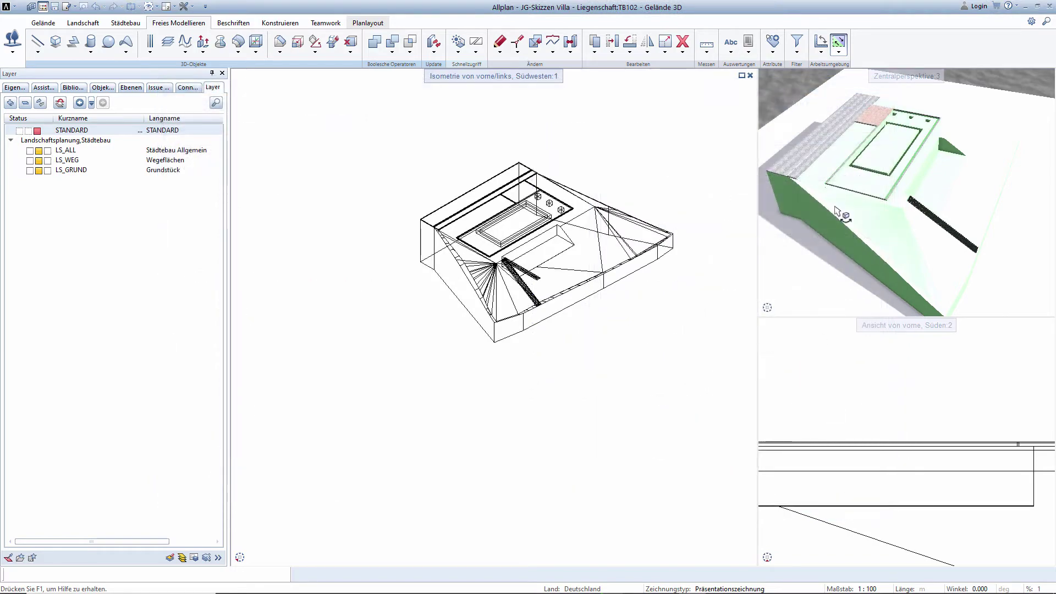
# - Maximise the Zentralperspektive and orbit to view villa, pool and slope from the opposite side
pyautogui.doubleClick(915, 82)
pyautogui.scroll(-3, 780, 308)
pyautogui.moveTo(714, 275)
pyautogui.mouseDown()
pyautogui.moveTo(779, 308)
pyautogui.moveTo(637, 292)
pyautogui.mouseUp()
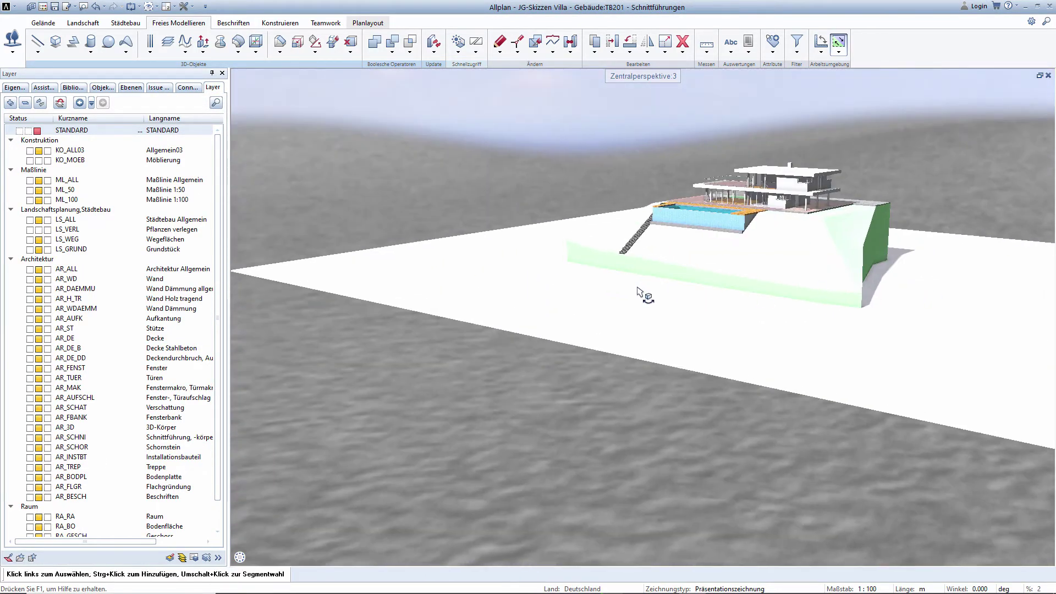
pyautogui.scroll(5, 688, 213)
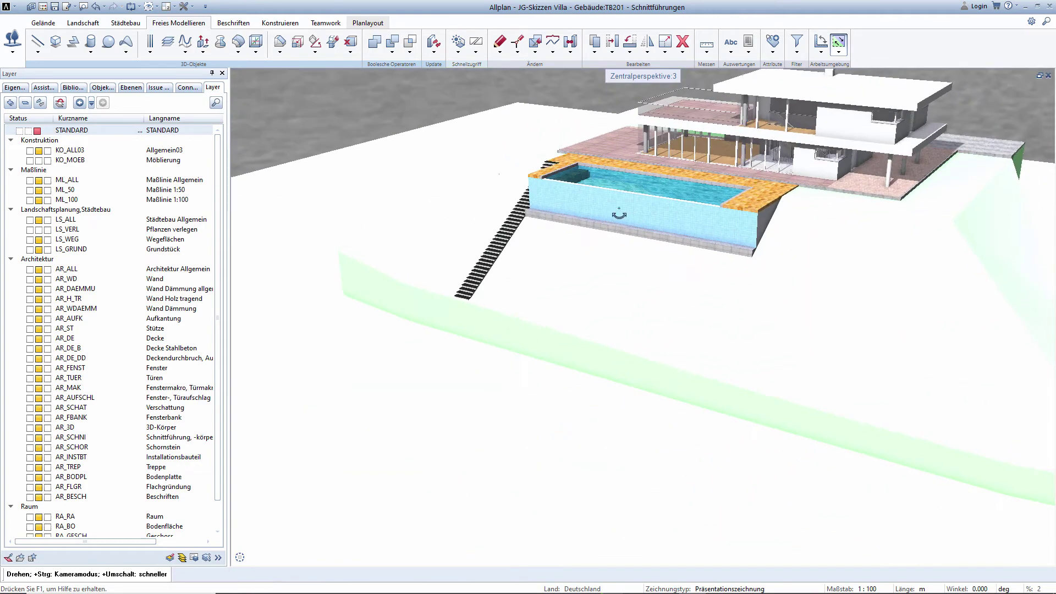
pyautogui.scroll(-5, 809, 236)
pyautogui.moveTo(808, 231); pyautogui.dragTo(781, 267, button='middle')
pyautogui.moveTo(781, 266)
pyautogui.mouseDown()
pyautogui.moveTo(427, 233)
pyautogui.moveTo(534, 233)
pyautogui.mouseUp()
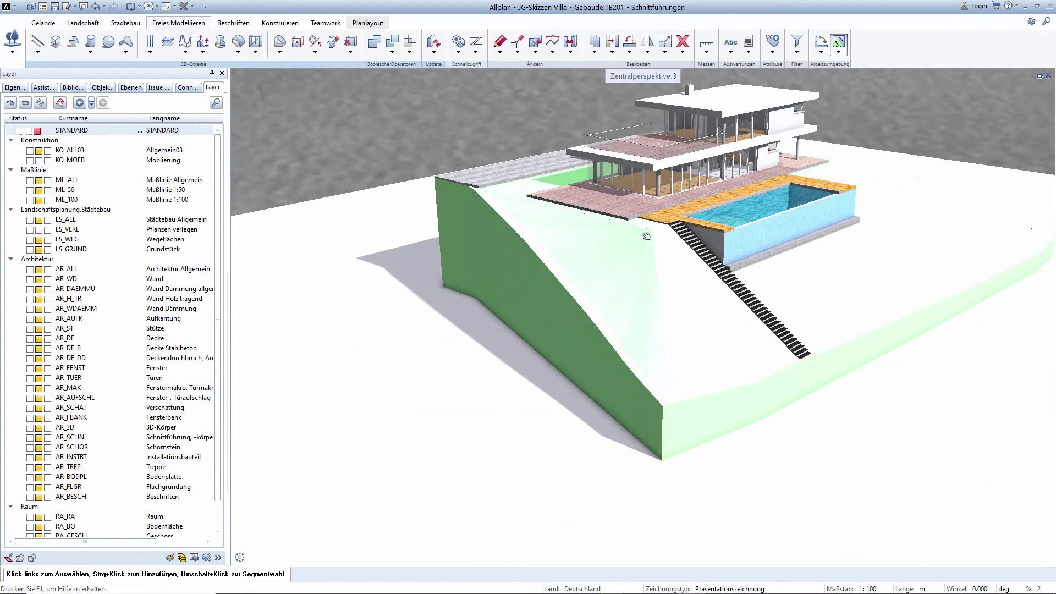
pyautogui.moveTo(649, 216); pyautogui.dragTo(558, 254, button='middle')
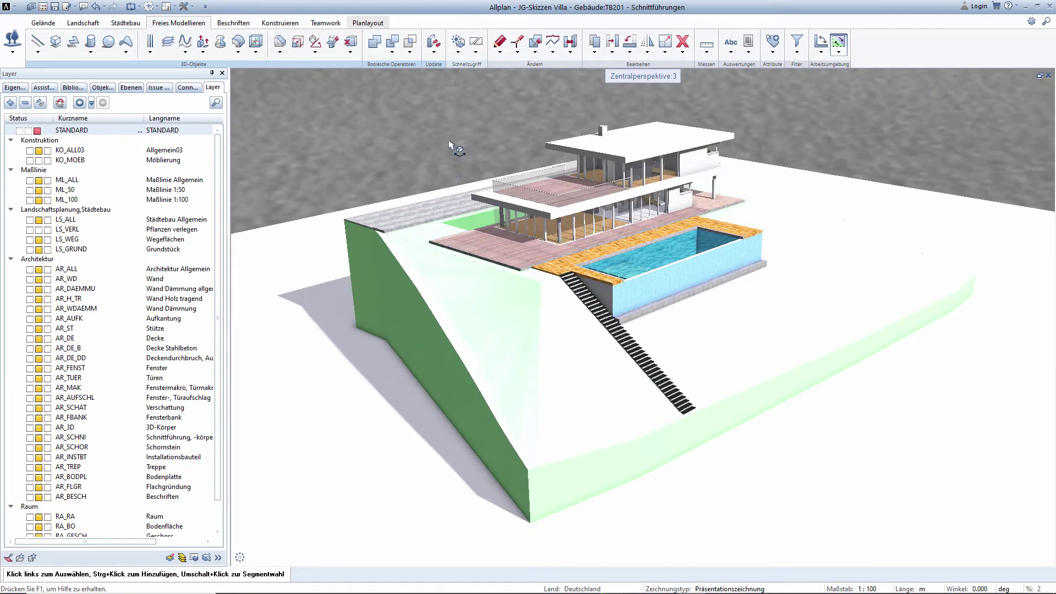
# - Export the model to Sketchup Files as Skizzen Villa Bauteile 02.skp with textures
pyautogui.rightClick(450, 145)
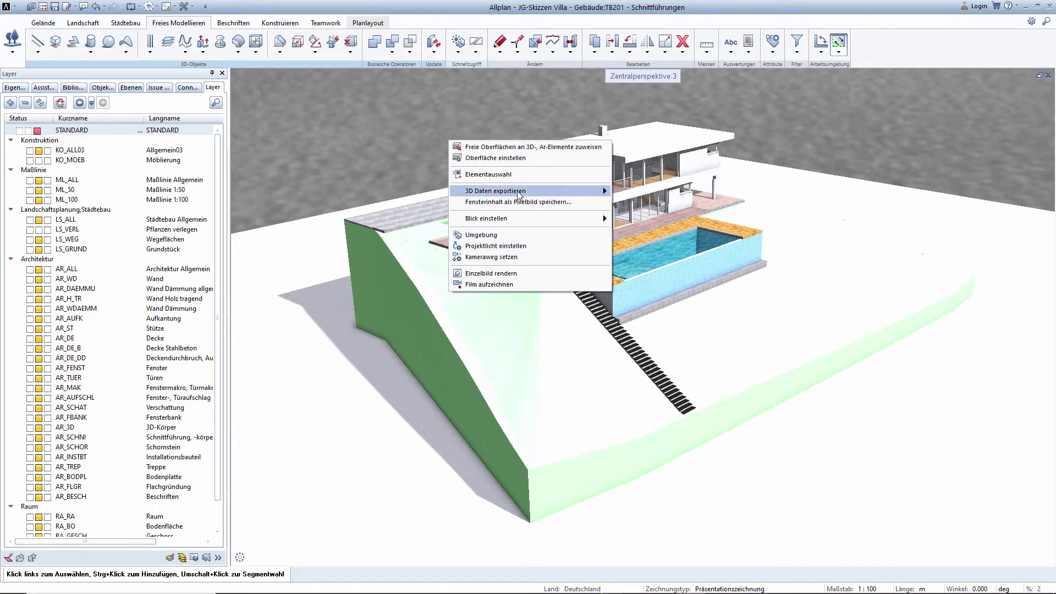
pyautogui.moveTo(495, 190)
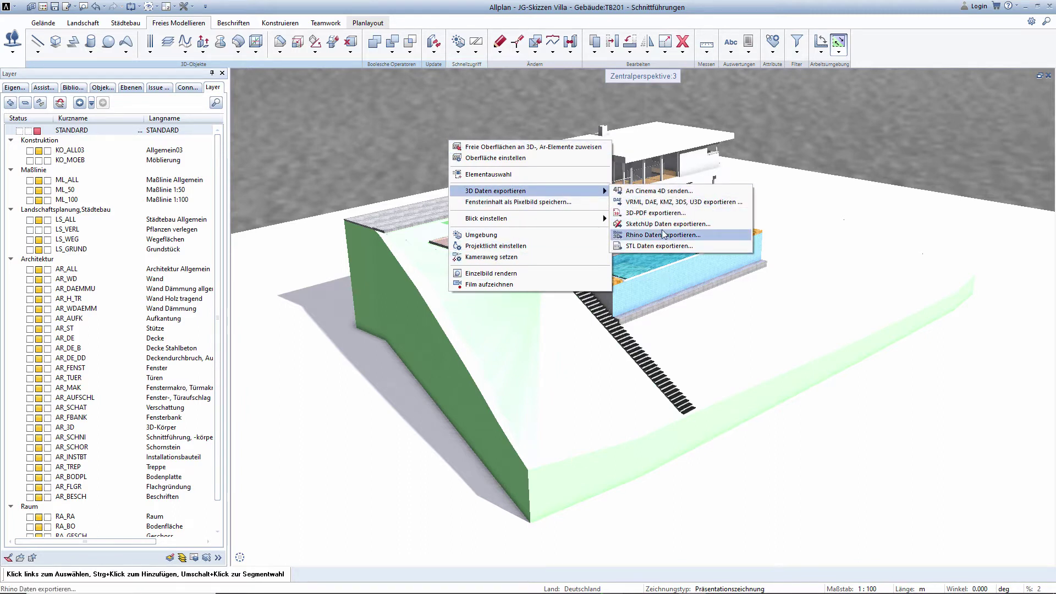
pyautogui.click(663, 230)
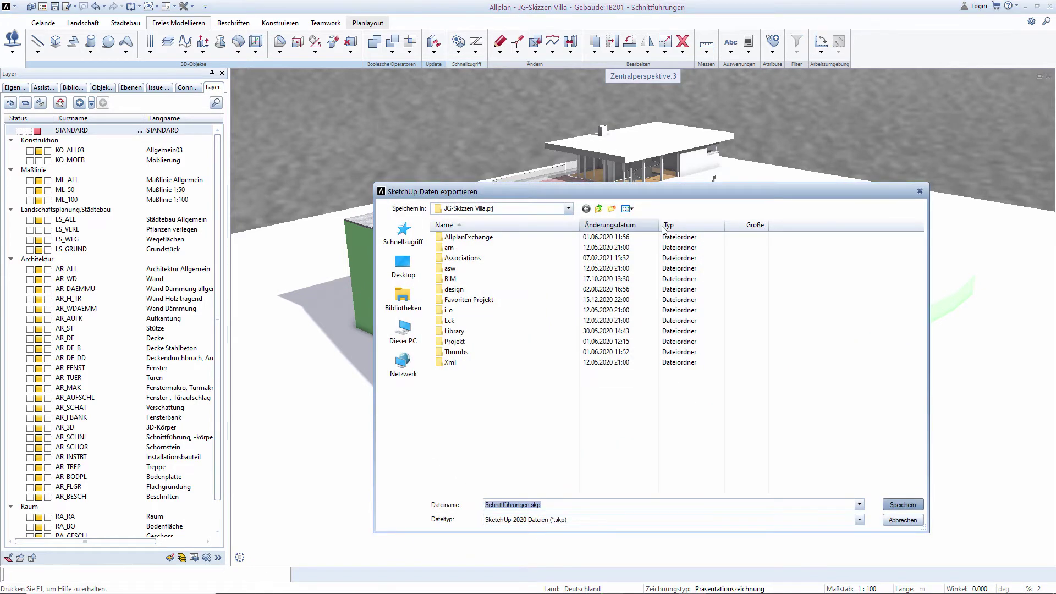
pyautogui.click(404, 329)
pyautogui.doubleClick(553, 329)
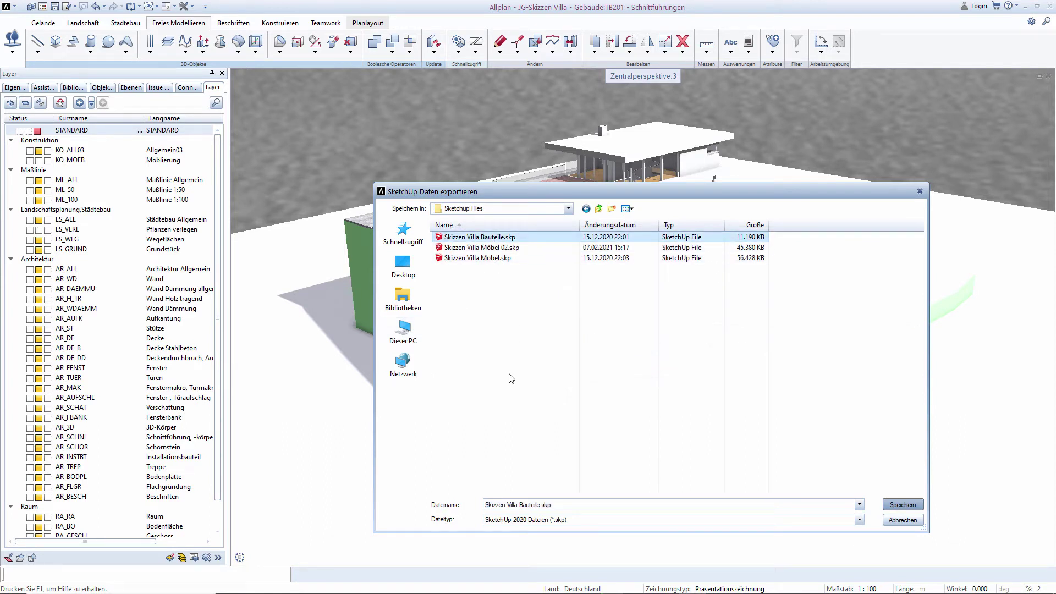
pyautogui.click(538, 506)
pyautogui.write('02')
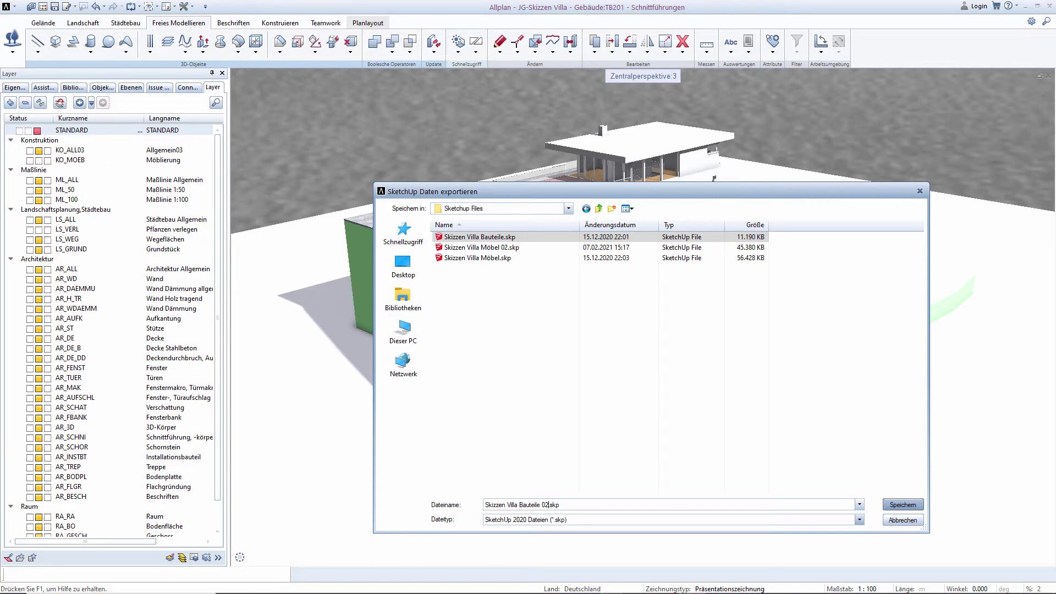
pyautogui.press('Return')
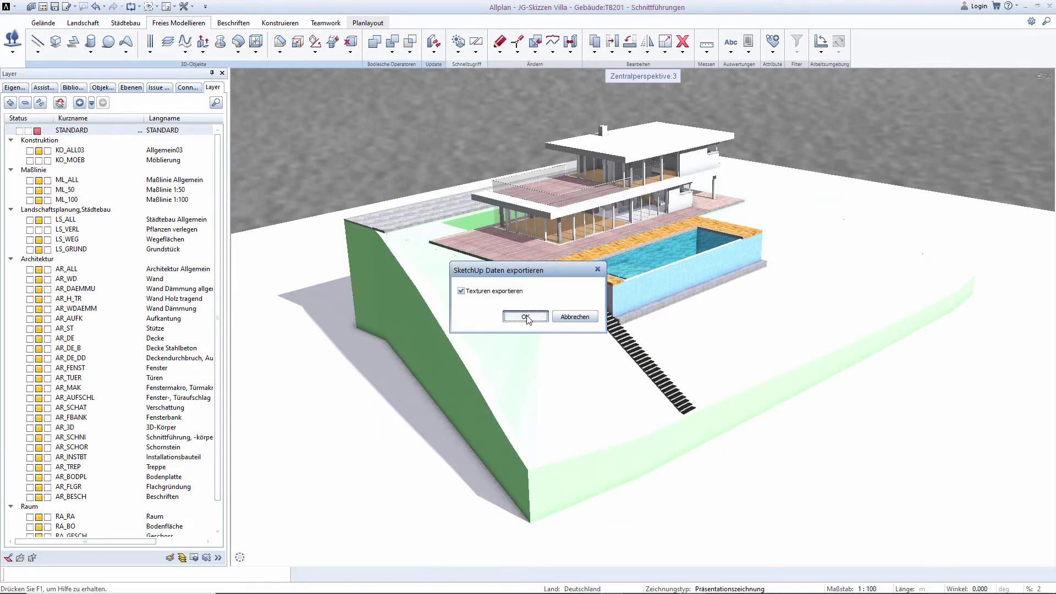
pyautogui.click(529, 318)
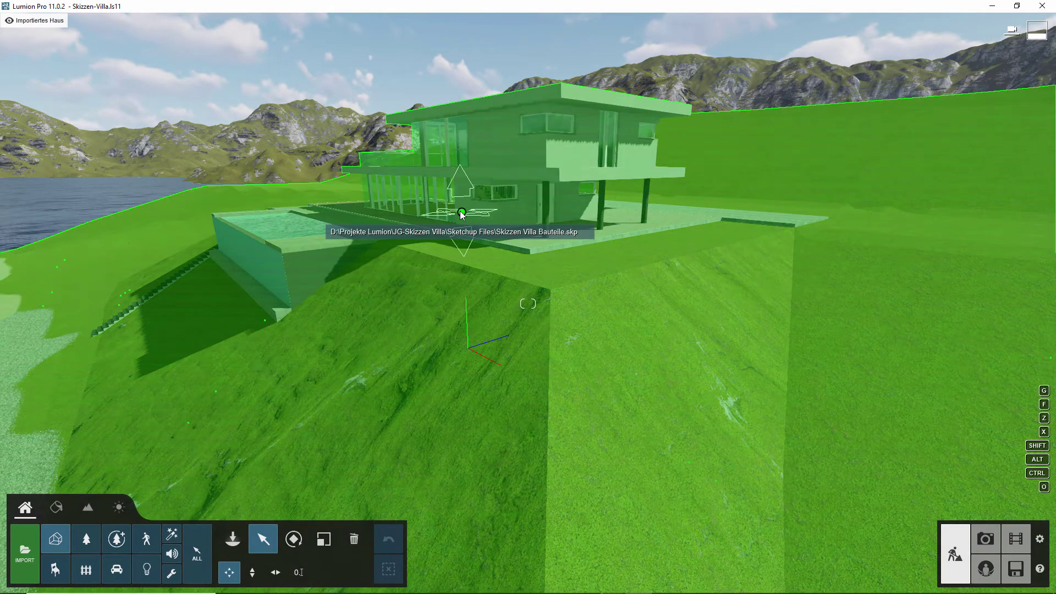
# - Reload the imported house from Skizzen Villa Bauteile 02.skp and show its coordinate fields
pyautogui.click(475, 236)
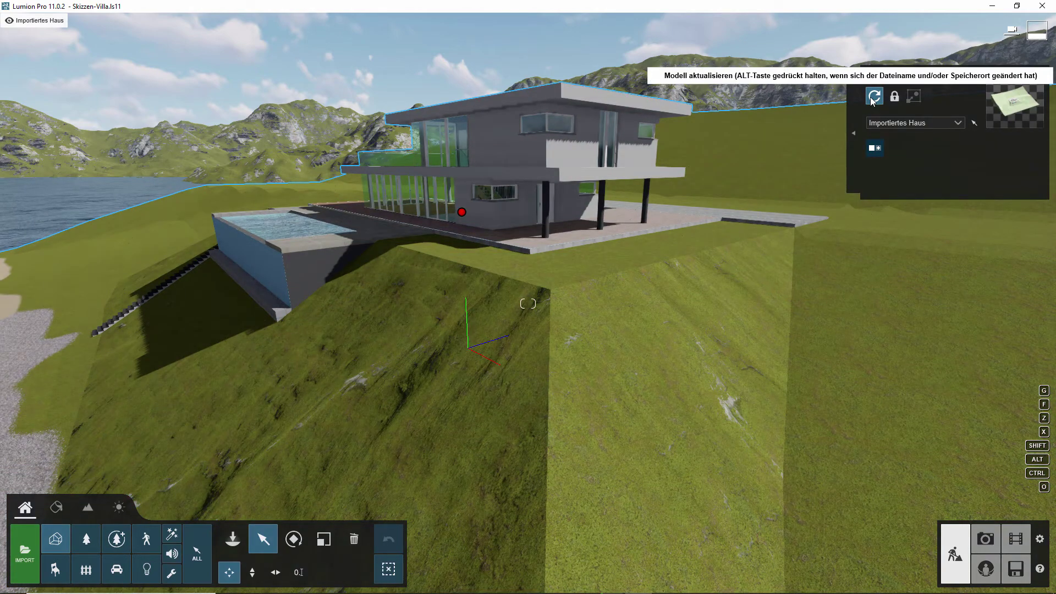
pyautogui.press('alt')
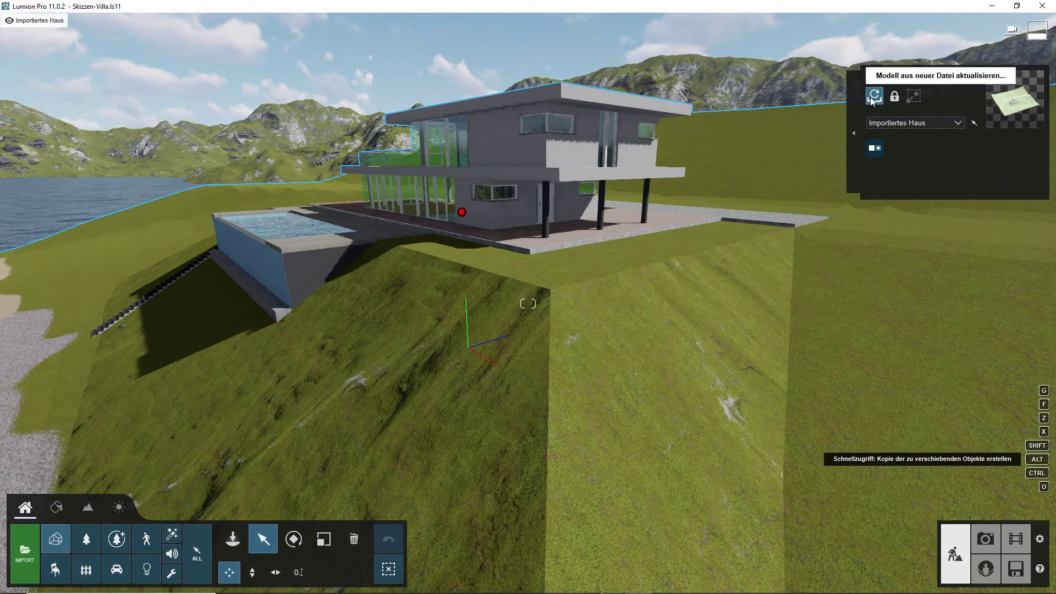
pyautogui.keyDown('alt'); pyautogui.click(873, 97); pyautogui.keyUp('alt')
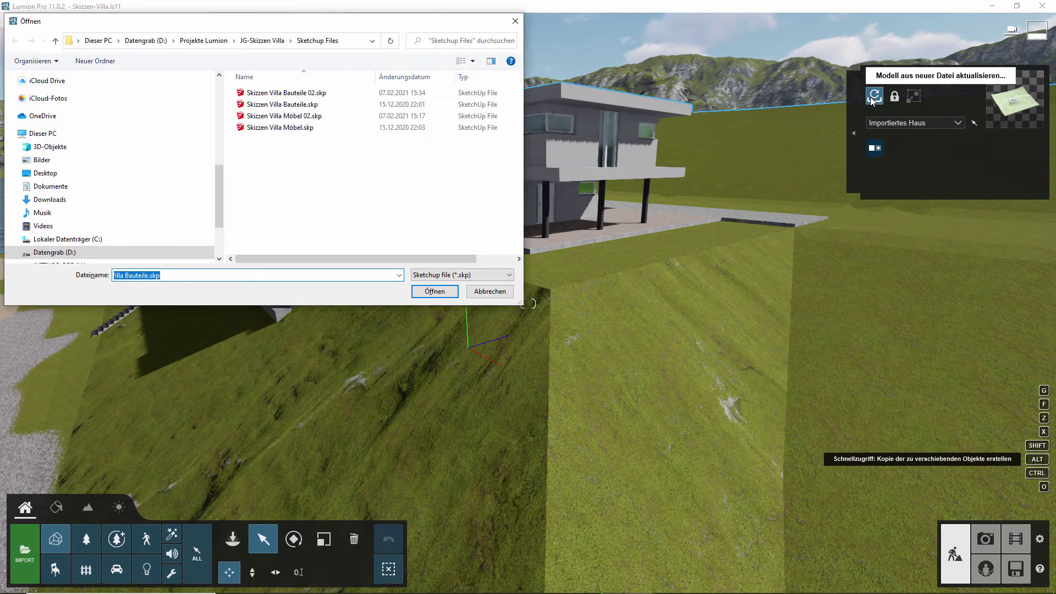
pyautogui.click(308, 93)
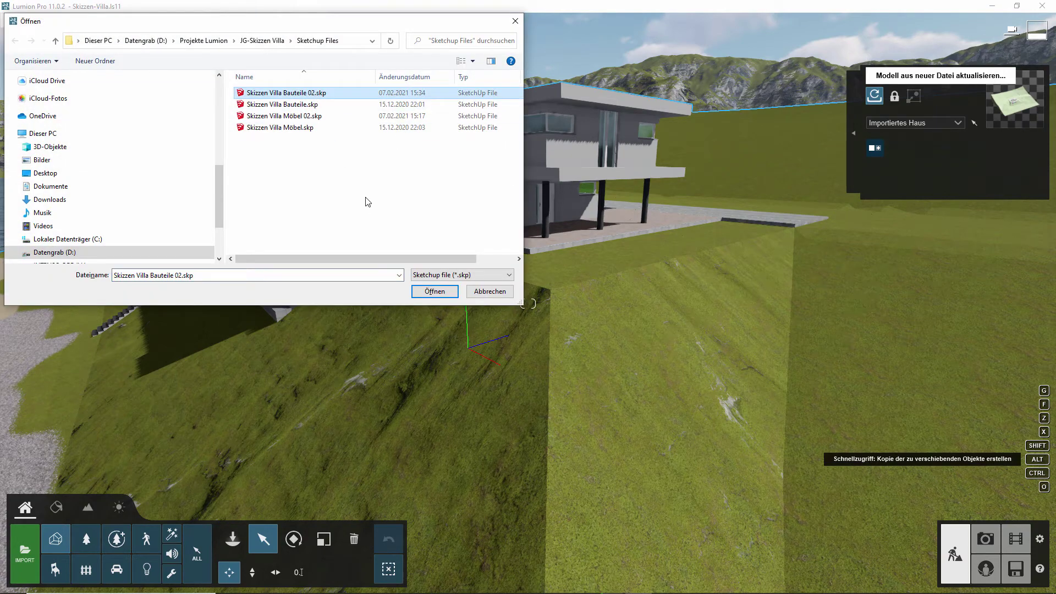
pyautogui.click(432, 292)
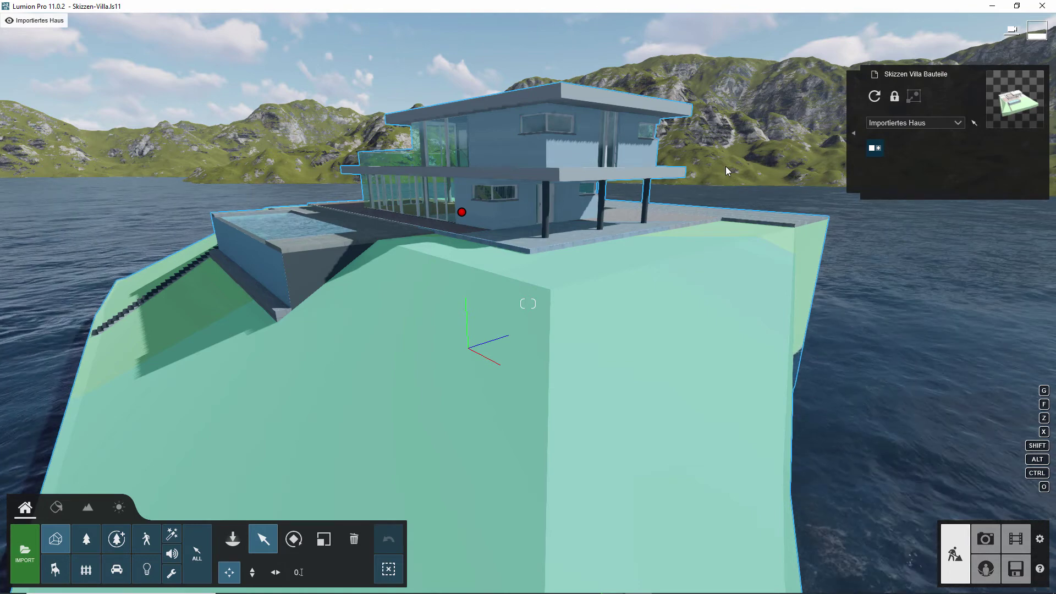
pyautogui.click(460, 213)
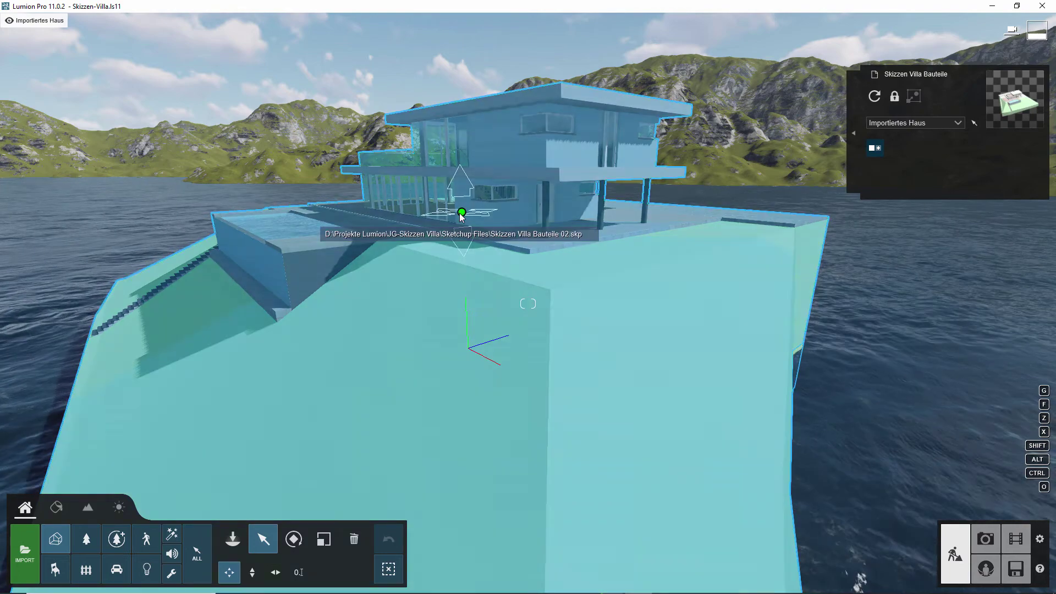
pyautogui.click(298, 574)
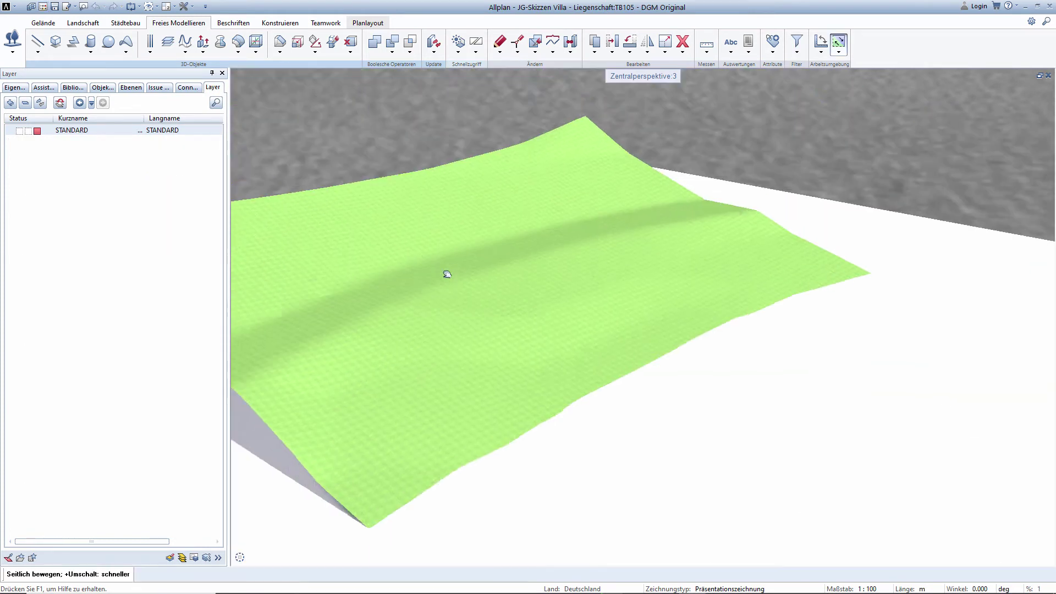
# - Export the bare original terrain mesh as DGM Original.skp with textures included
pyautogui.moveTo(447, 274); pyautogui.dragTo(410, 287, button='middle')
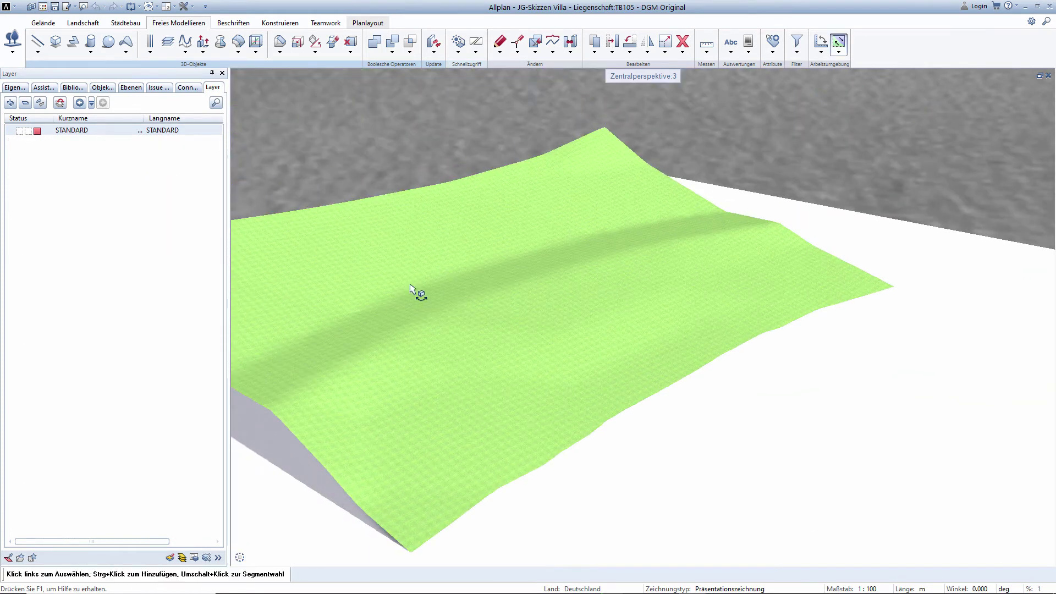
pyautogui.rightClick(383, 264)
pyautogui.moveTo(446, 300)
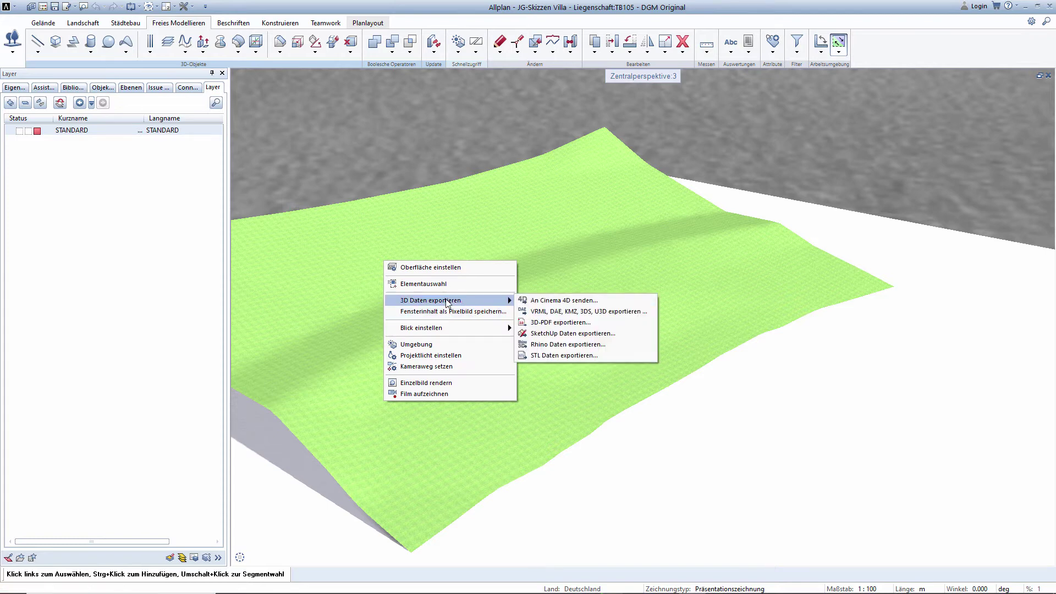
pyautogui.click(556, 333)
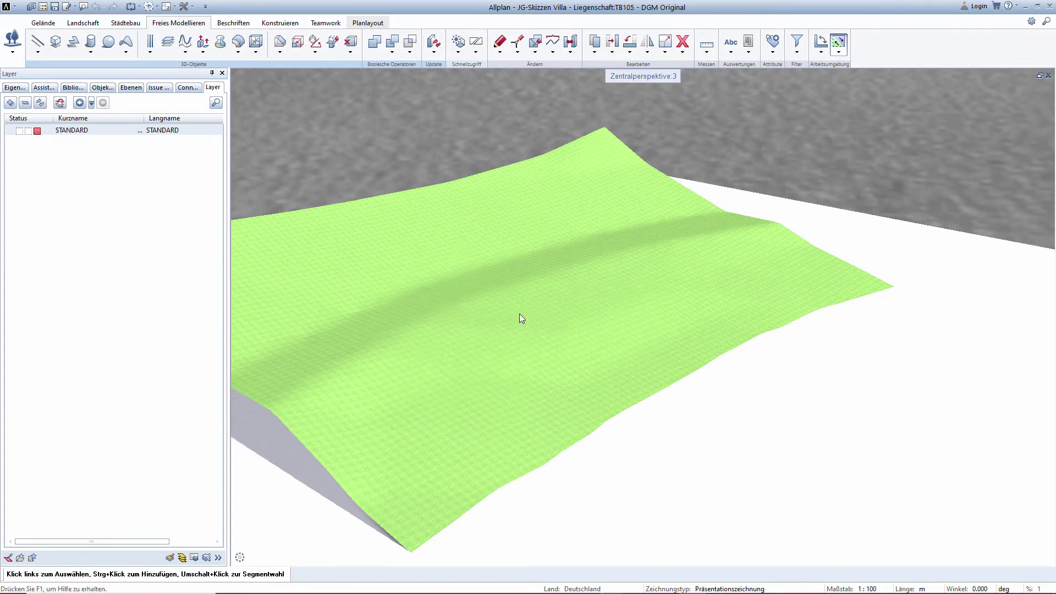
pyautogui.hotkey('alt', 'Tab')
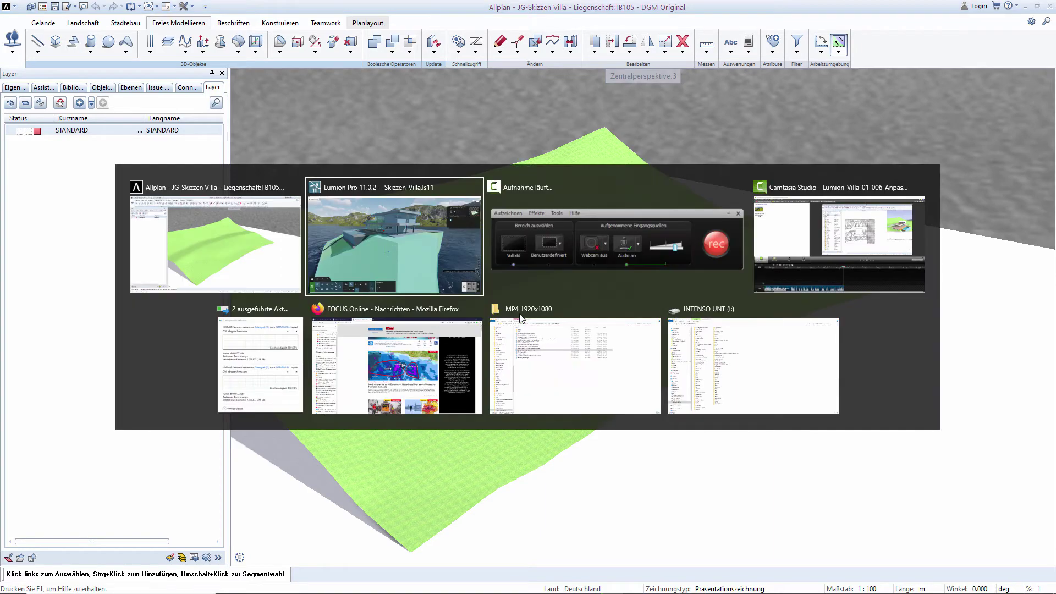
pyautogui.press('Escape')
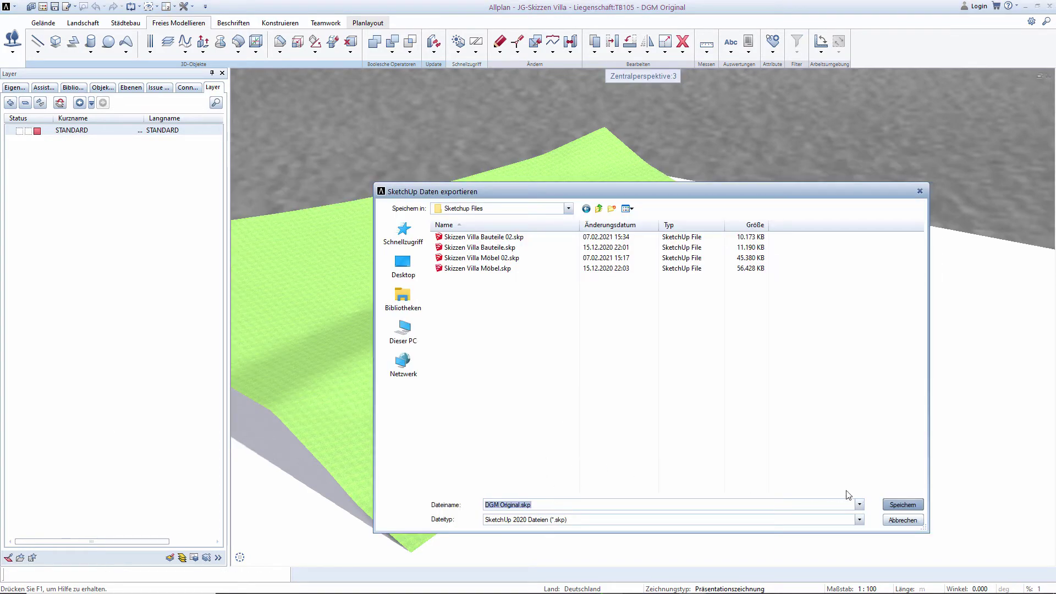
pyautogui.click(904, 505)
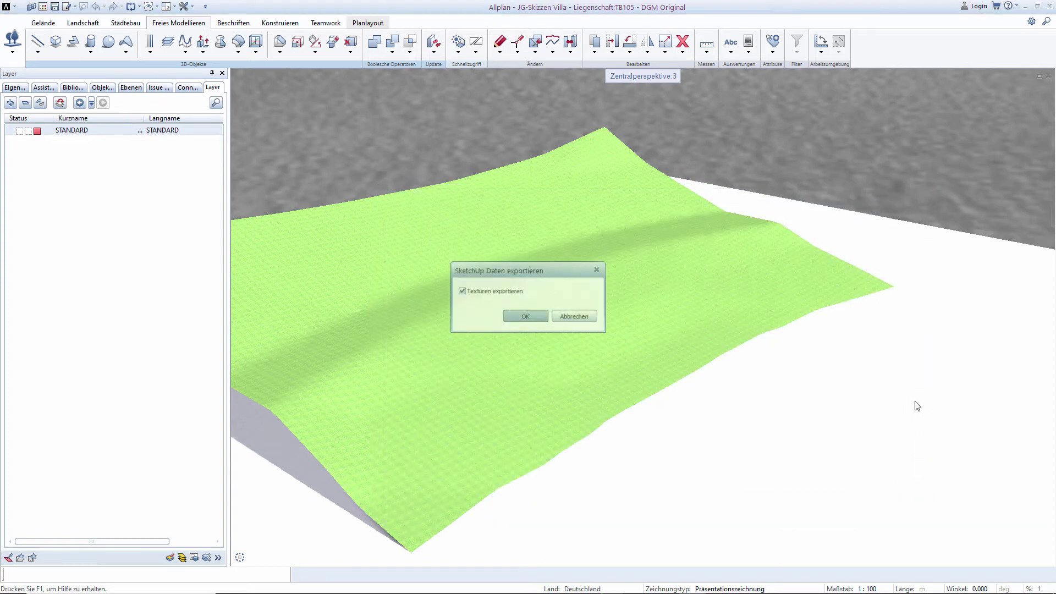
pyautogui.click(522, 318)
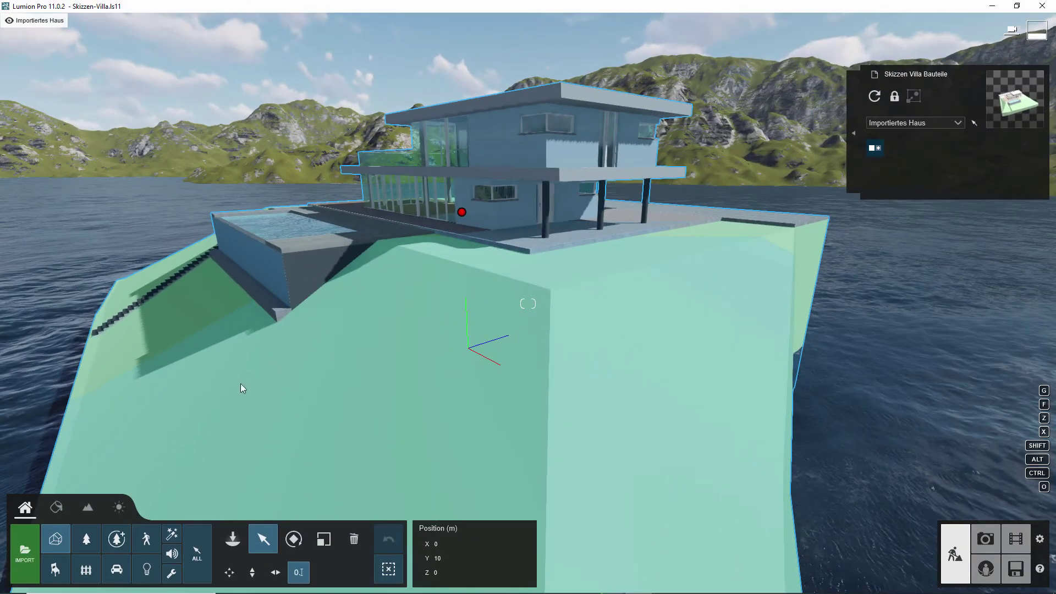
# - Import DGM Original.skp into Lumion under the Importierte Modelle category folder
pyautogui.click(32, 543)
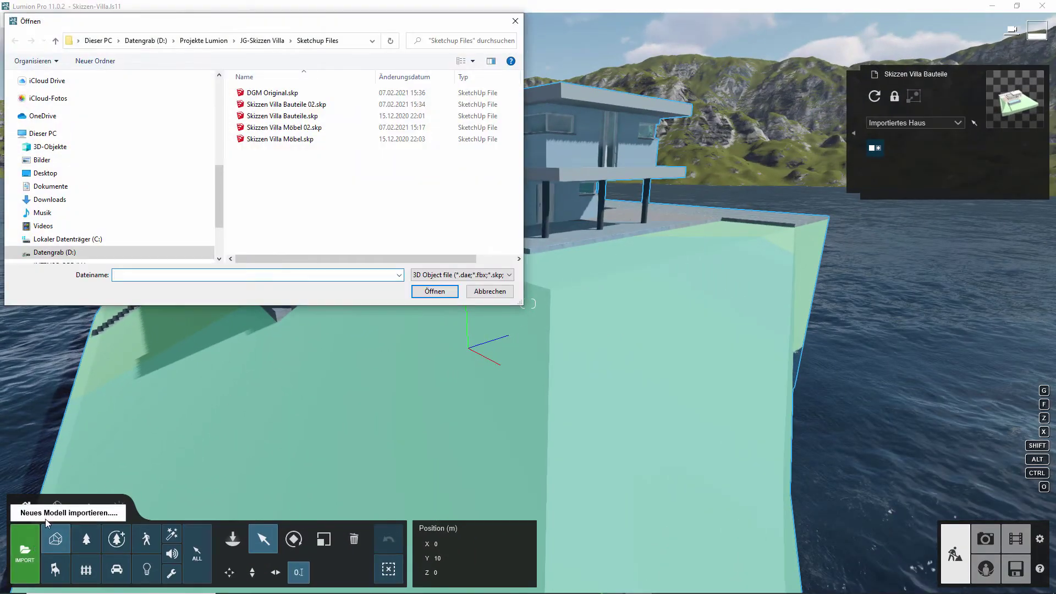
pyautogui.click(271, 93)
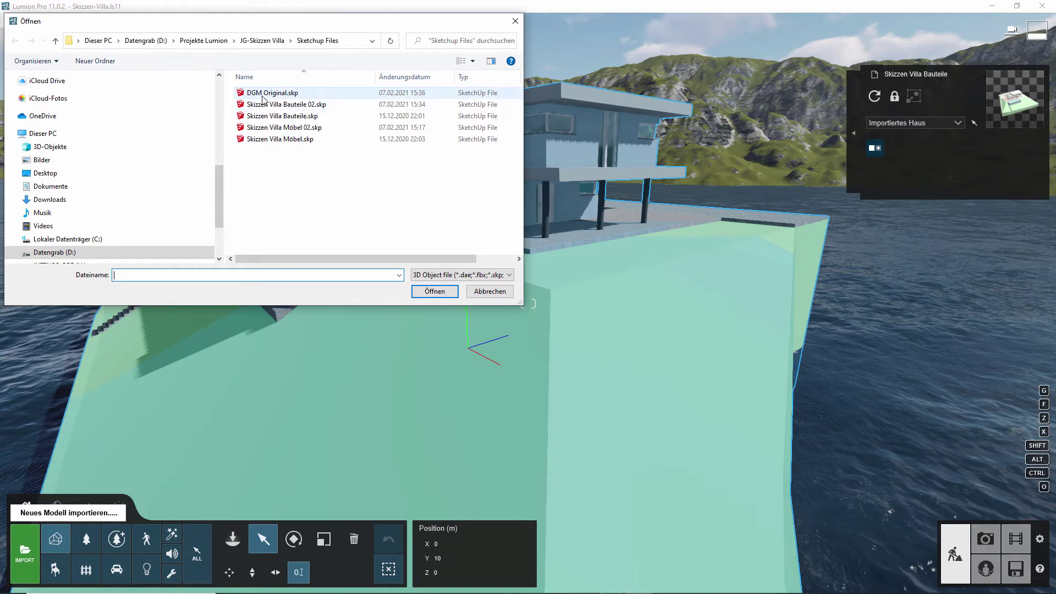
pyautogui.click(440, 294)
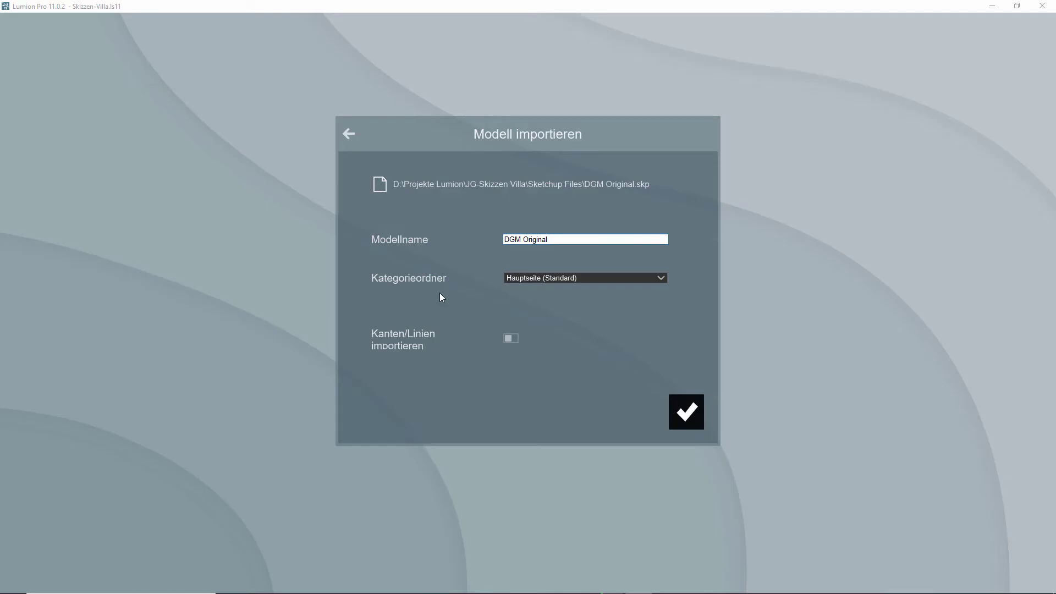
pyautogui.click(659, 279)
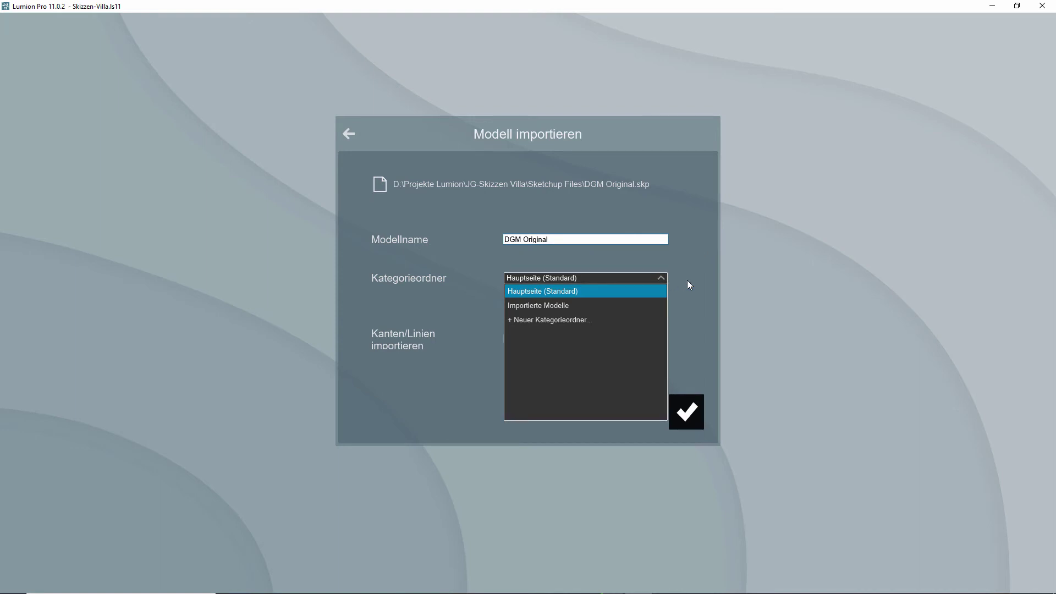
pyautogui.click(570, 306)
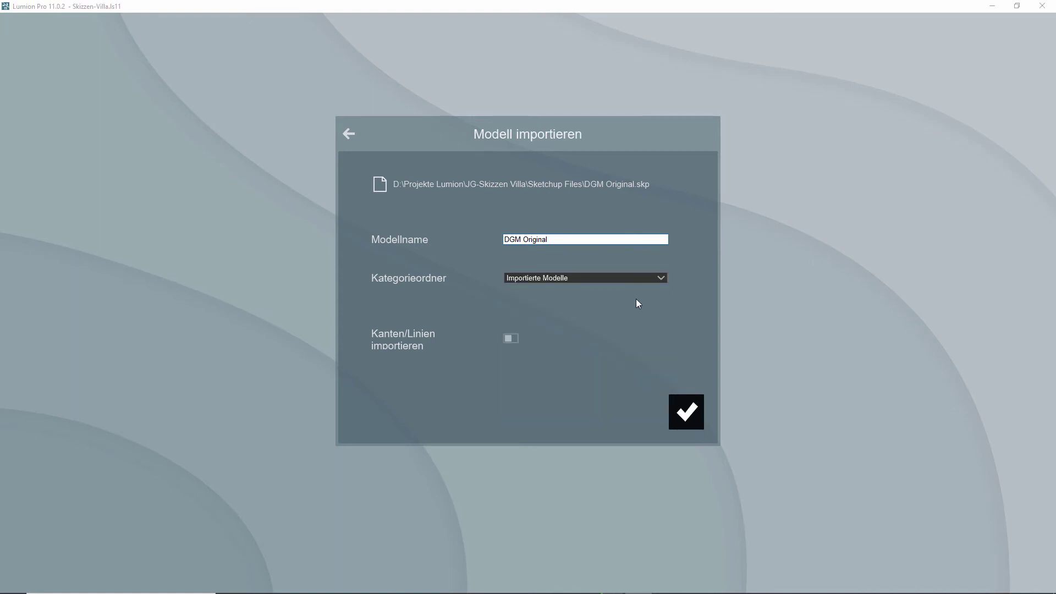
pyautogui.click(687, 416)
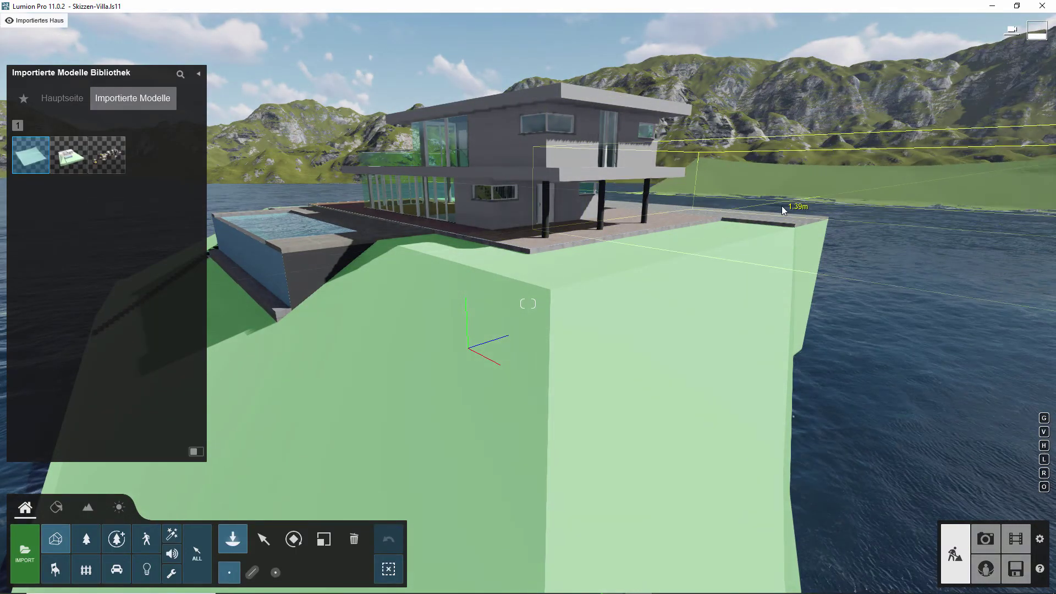
# - Place the DGM Original terrain in the scene at position X 0, Y 10, Z 0
pyautogui.click(775, 212)
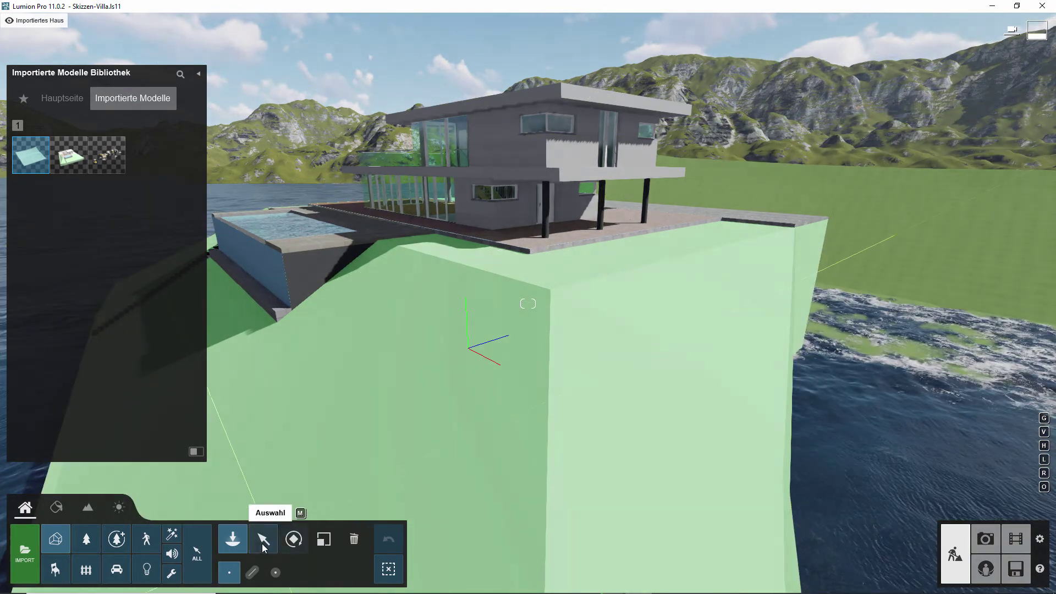
pyautogui.click(262, 542)
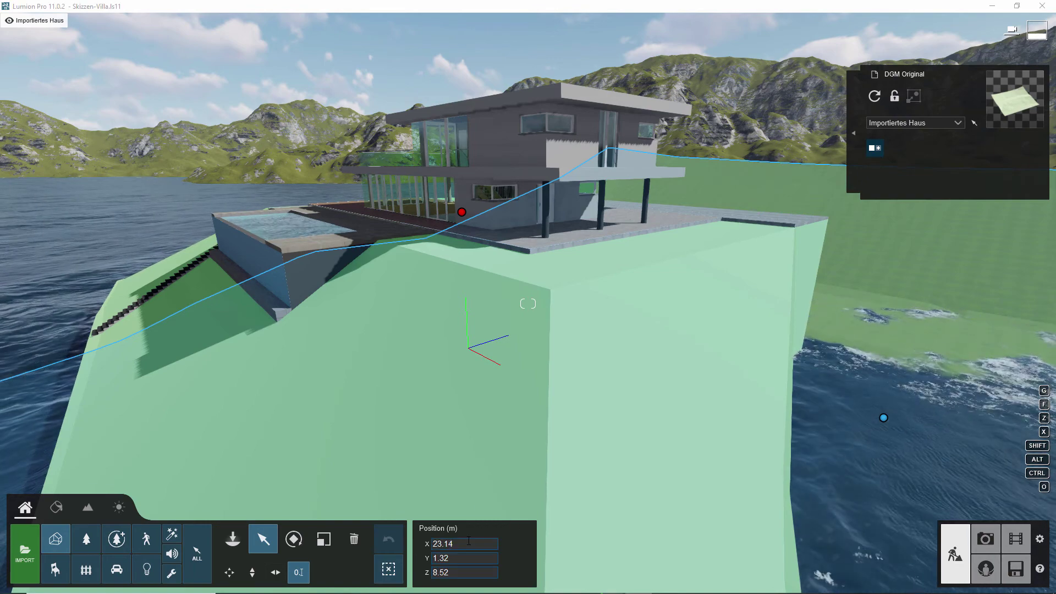
pyautogui.doubleClick(441, 543)
pyautogui.press('BackSpace')
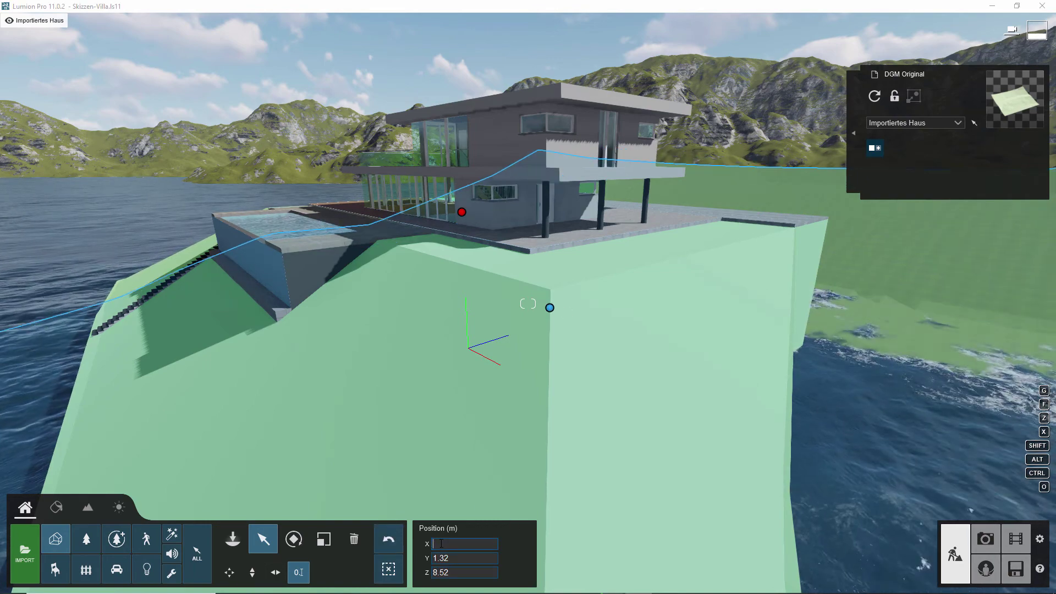
pyautogui.write('0')
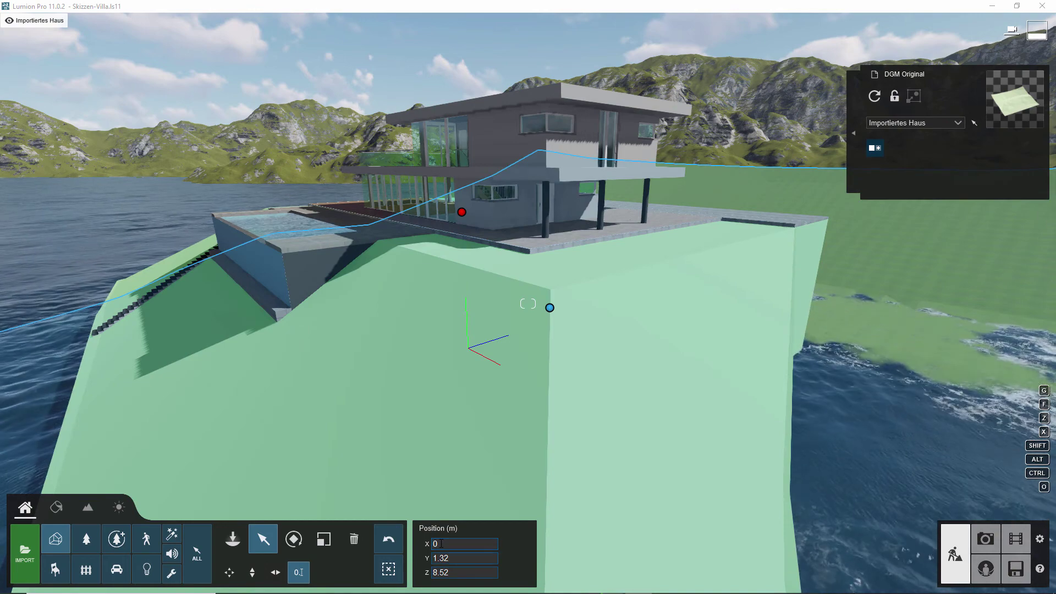
pyautogui.press('Tab')
pyautogui.write('10')
pyautogui.press('Tab')
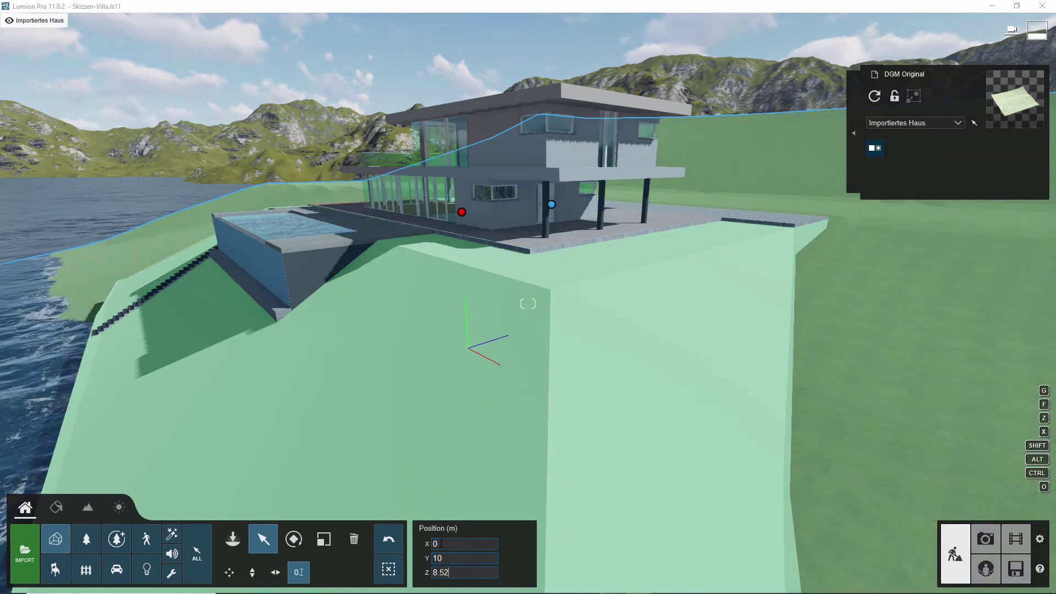
pyautogui.press('BackSpace')
pyautogui.press('BackSpace')
pyautogui.press('BackSpace')
pyautogui.write('0')
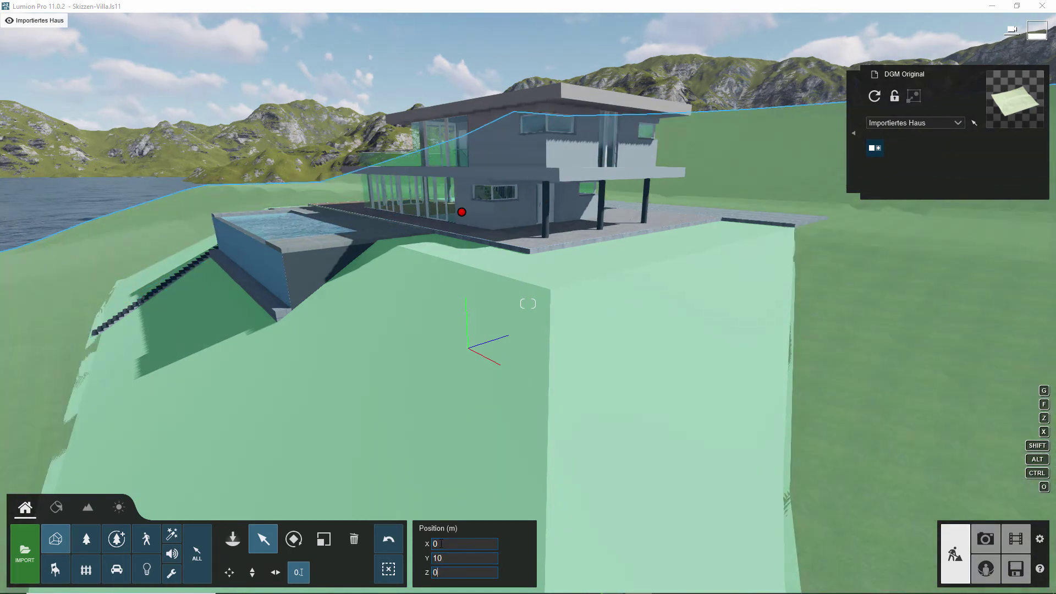
pyautogui.press('Return')
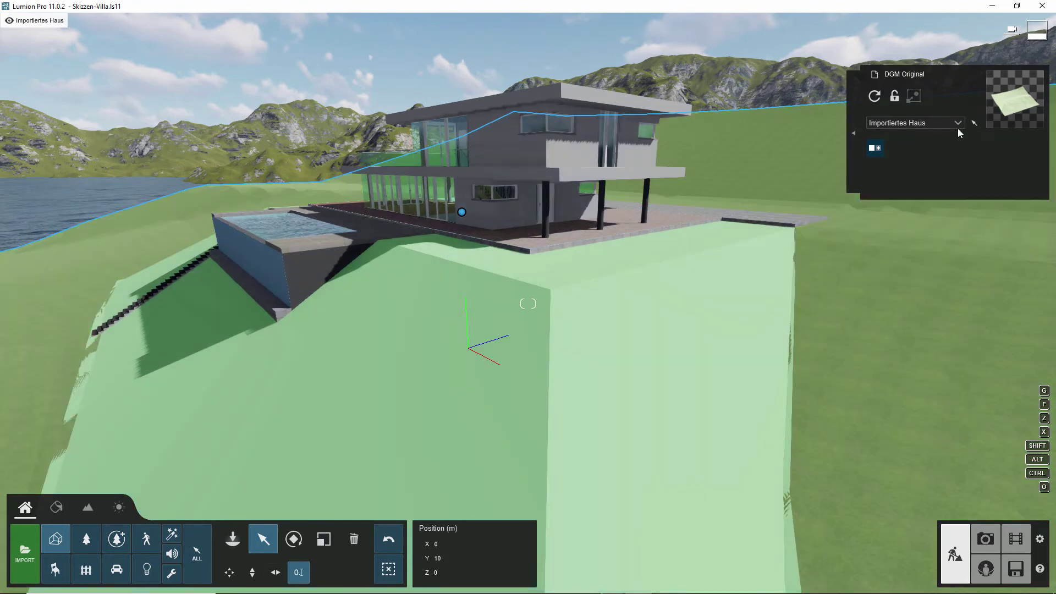
# - Assign the terrain to Layer 3 and check the layer assignment
pyautogui.click(959, 123)
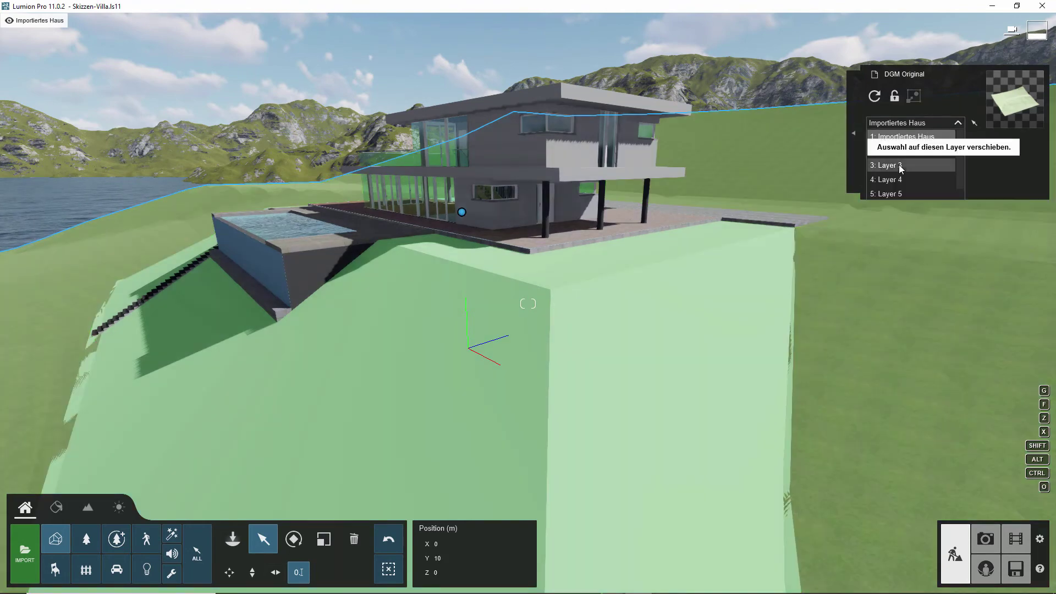
pyautogui.click(898, 164)
pyautogui.click(923, 124)
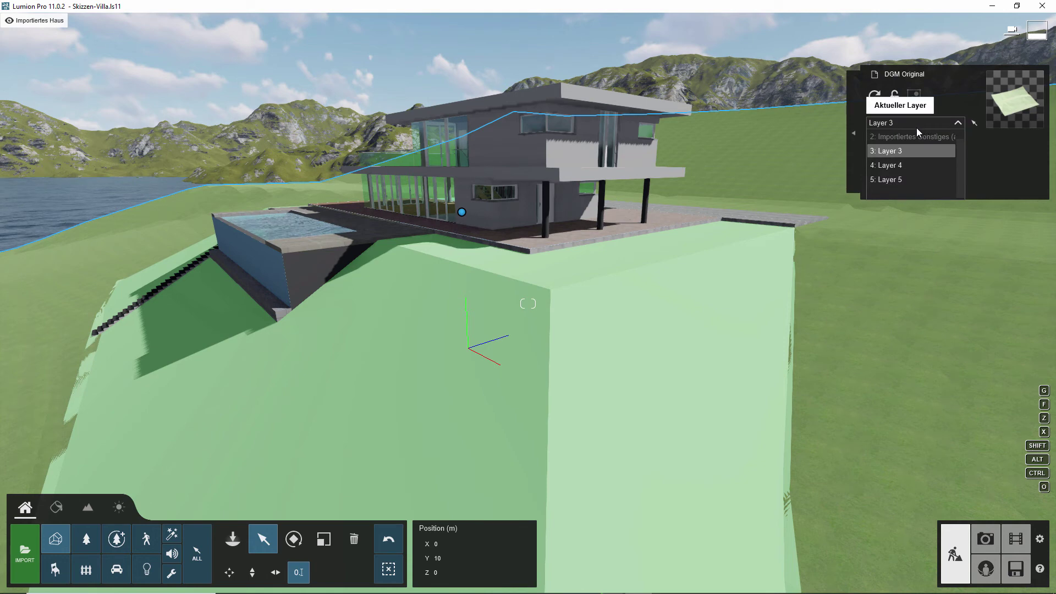
pyautogui.click(906, 152)
pyautogui.click(886, 124)
# - Lock the DGM Original terrain against changes and begin renaming Layer 3
pyautogui.click(893, 151)
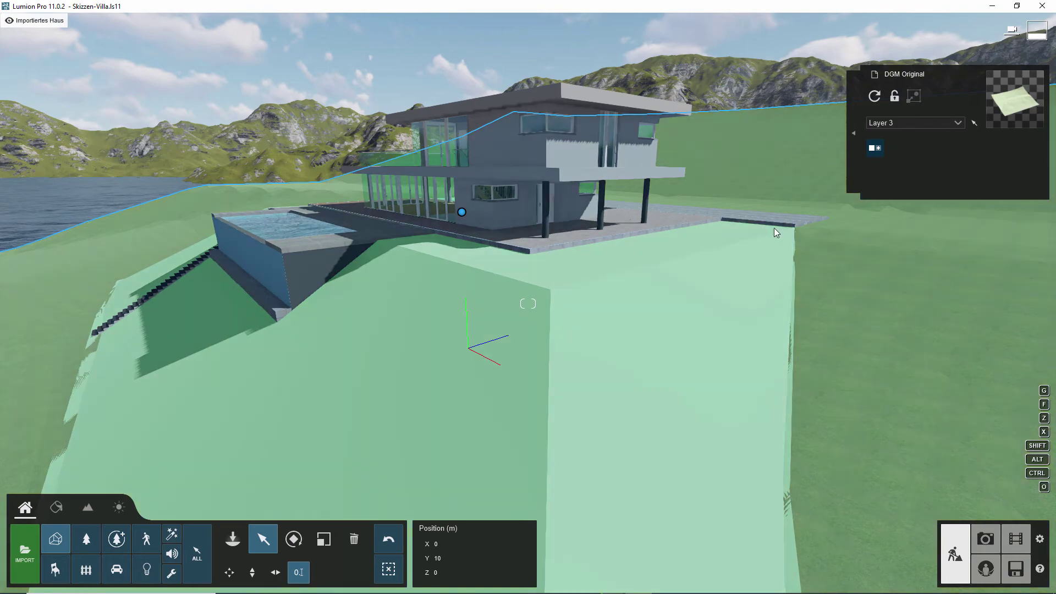
pyautogui.moveTo(774, 228)
pyautogui.mouseDown(button='right')
pyautogui.moveTo(687, 237)
pyautogui.moveTo(730, 250)
pyautogui.moveTo(754, 204)
pyautogui.moveTo(797, 204)
pyautogui.mouseUp(button='right')
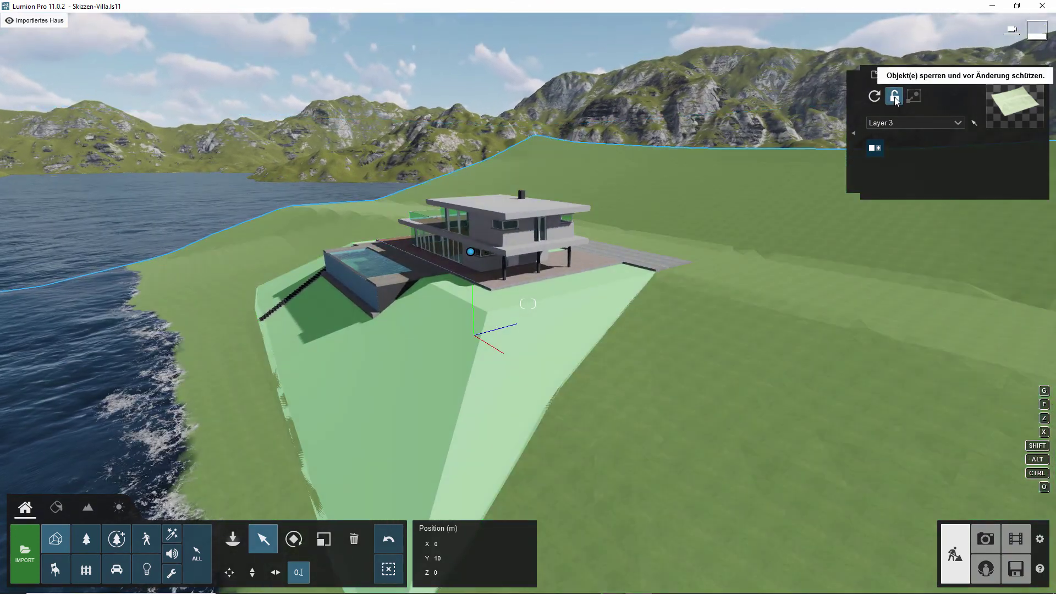
pyautogui.click(894, 97)
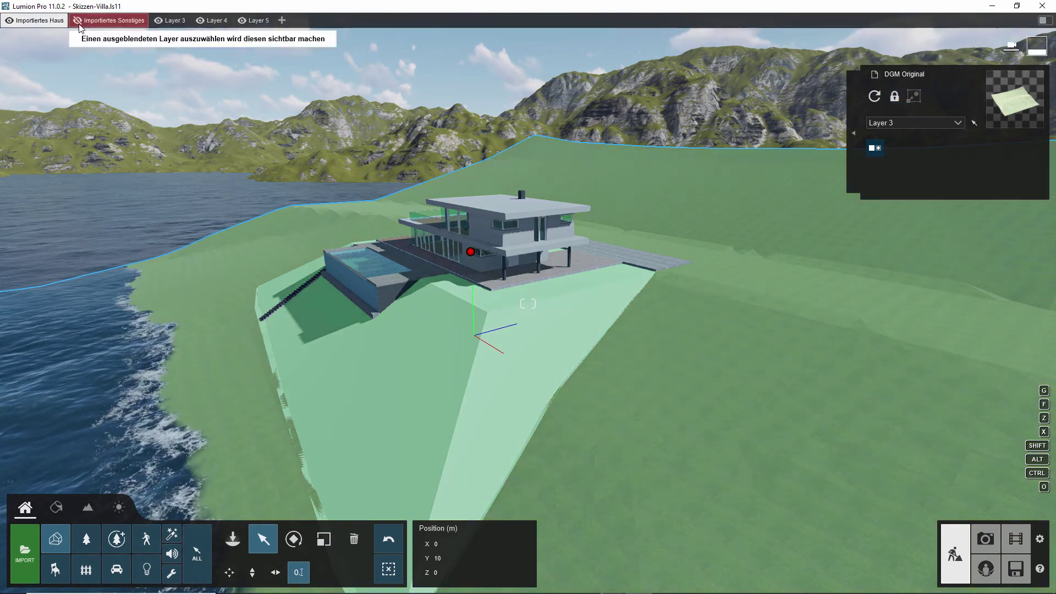
pyautogui.moveTo(170, 20)
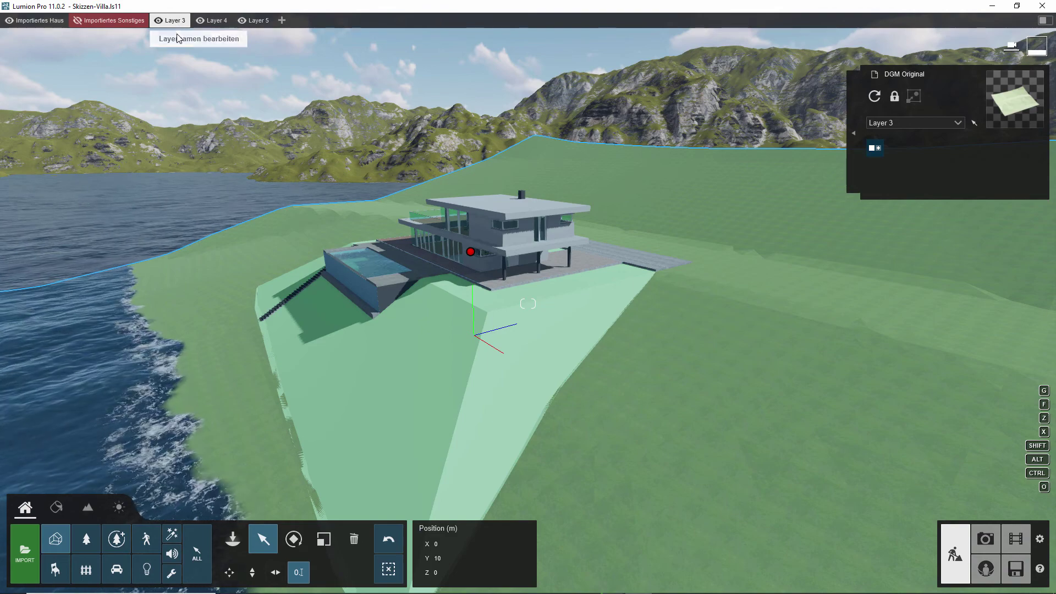
pyautogui.click(175, 22)
pyautogui.write('Gelände')
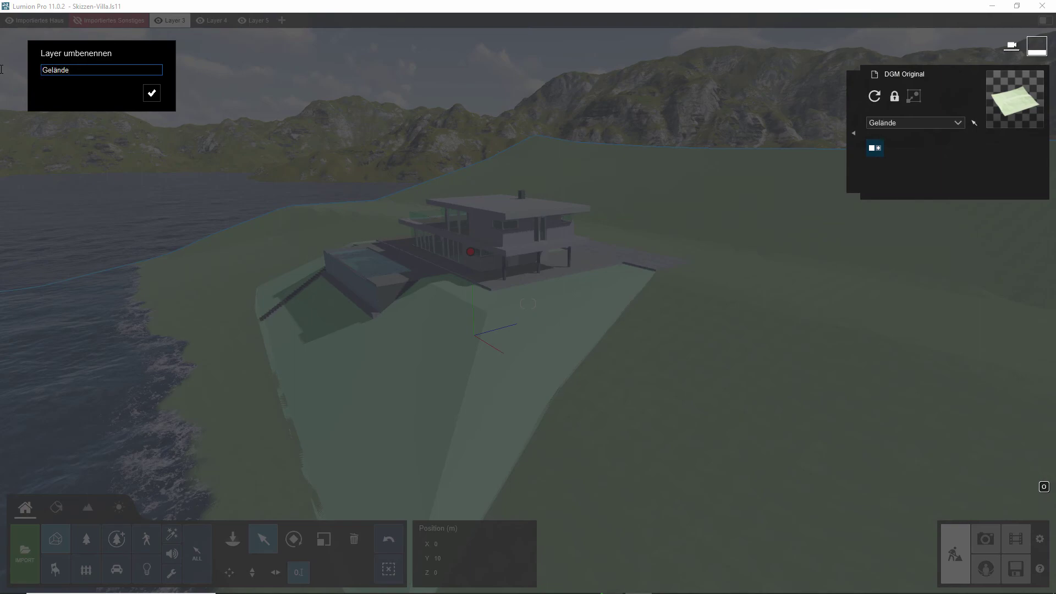
pyautogui.press('Return')
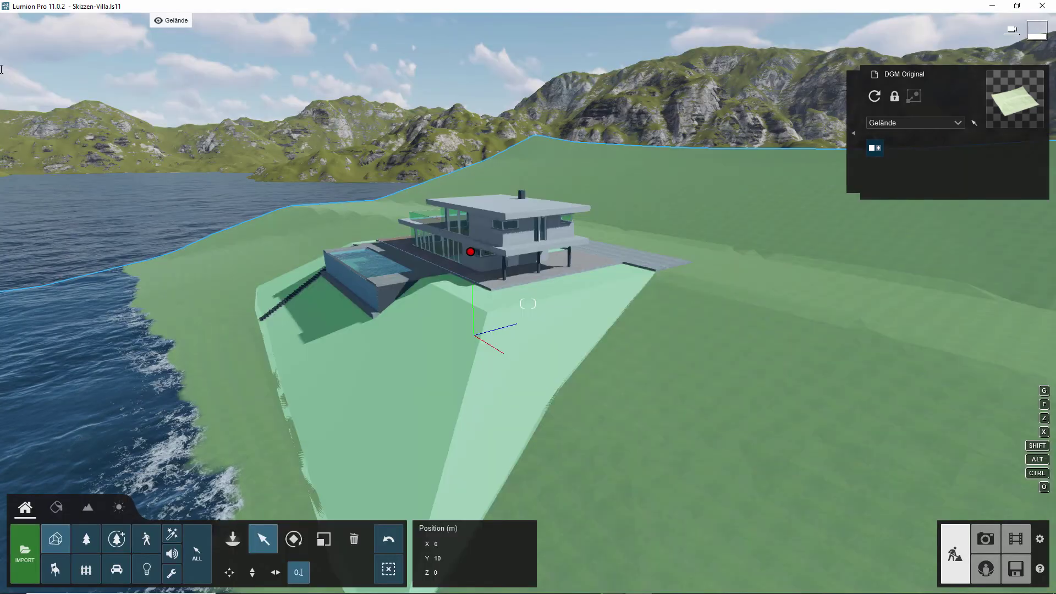
pyautogui.moveTo(265, 167); pyautogui.dragTo(443, 308, button='right')
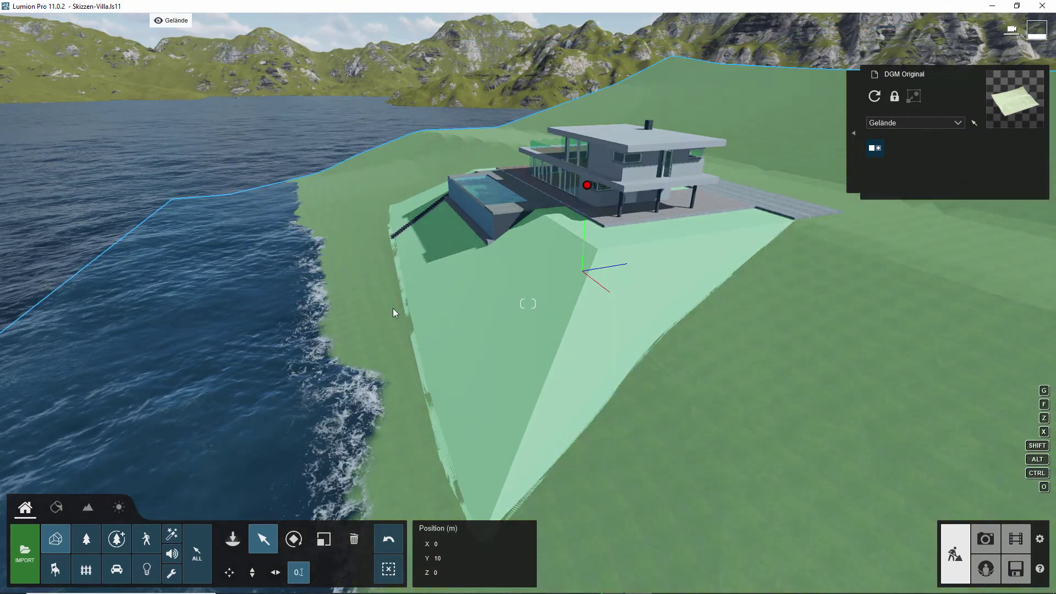
pyautogui.scroll(5, 457, 333)
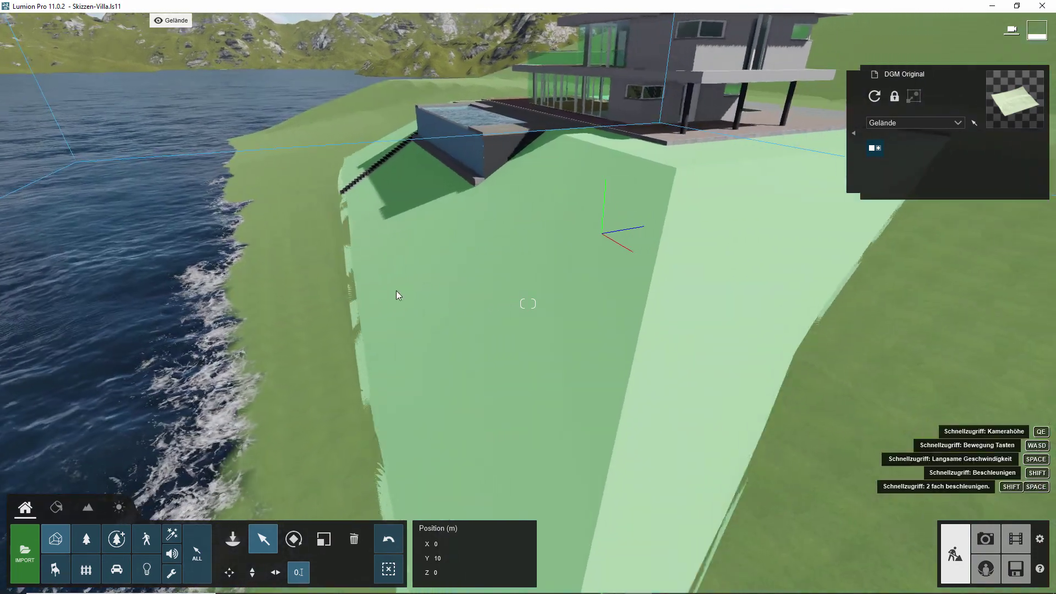
pyautogui.moveTo(389, 295); pyautogui.dragTo(624, 167, button='right')
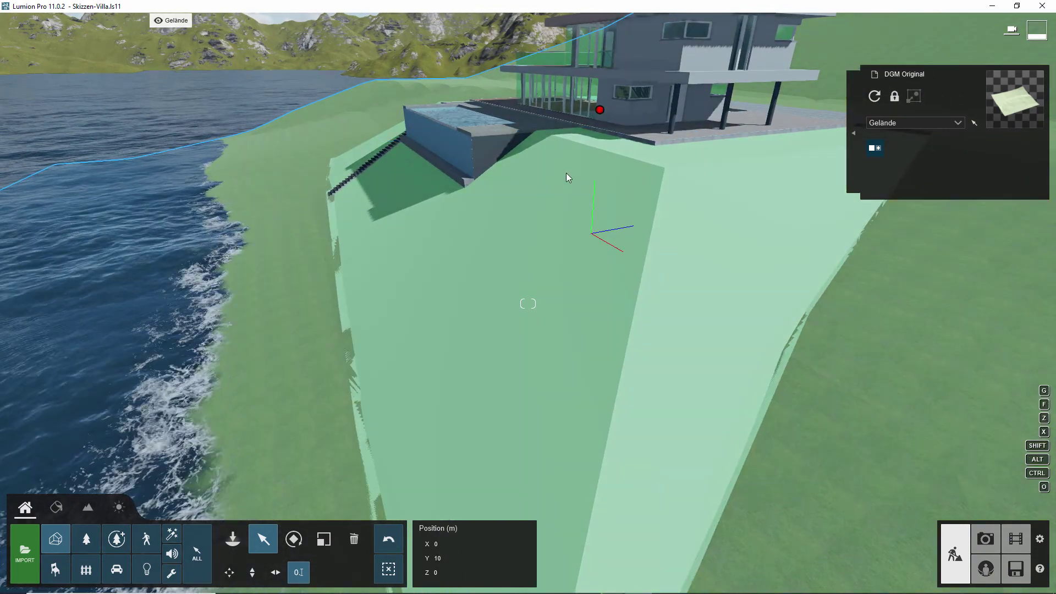
pyautogui.moveTo(566, 172); pyautogui.dragTo(428, 334, button='right')
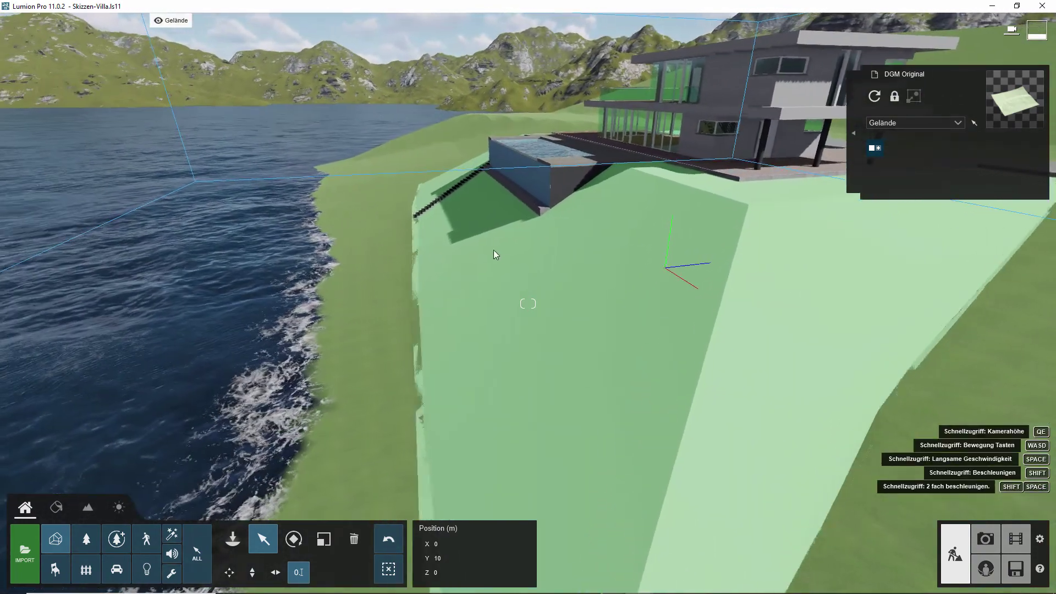